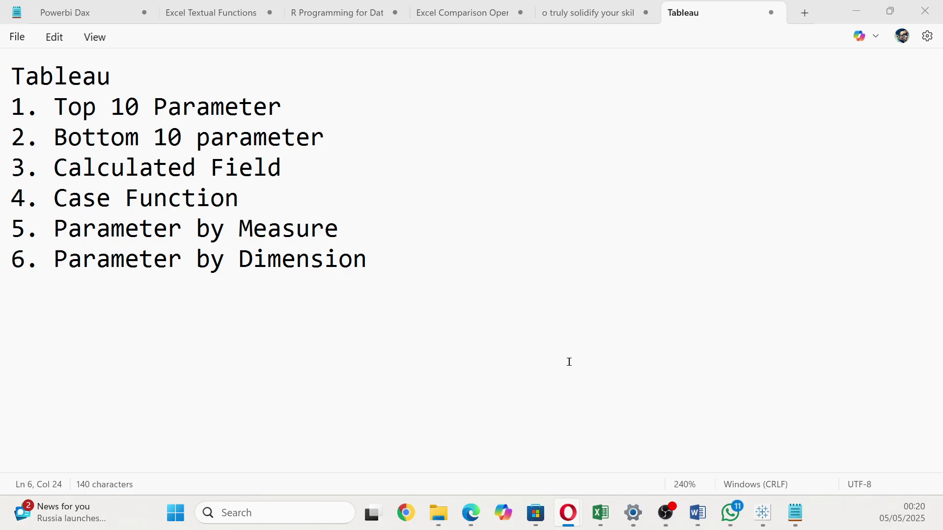
Switch to the Book2 workbook in Tableau Public and show its start page with the data connection options.
mouse_move(771, 524)
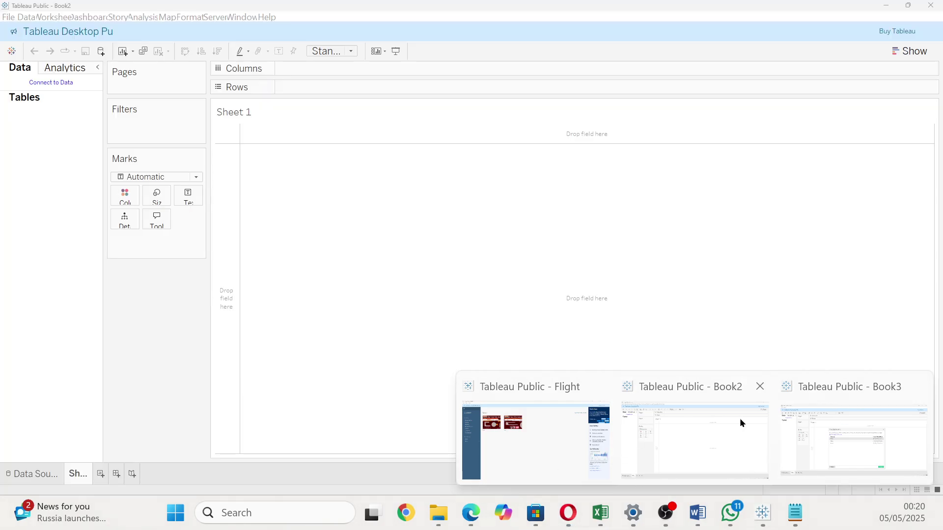
left_click(740, 423)
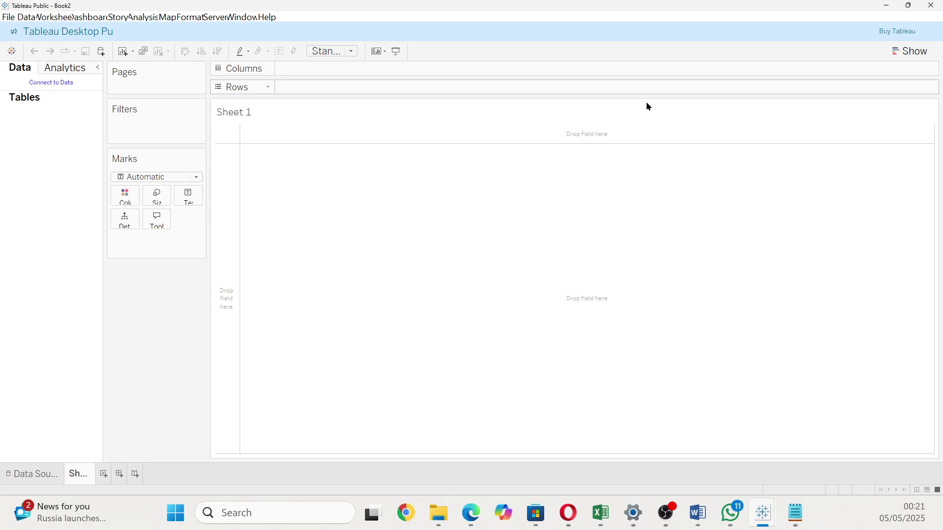
left_click(11, 51)
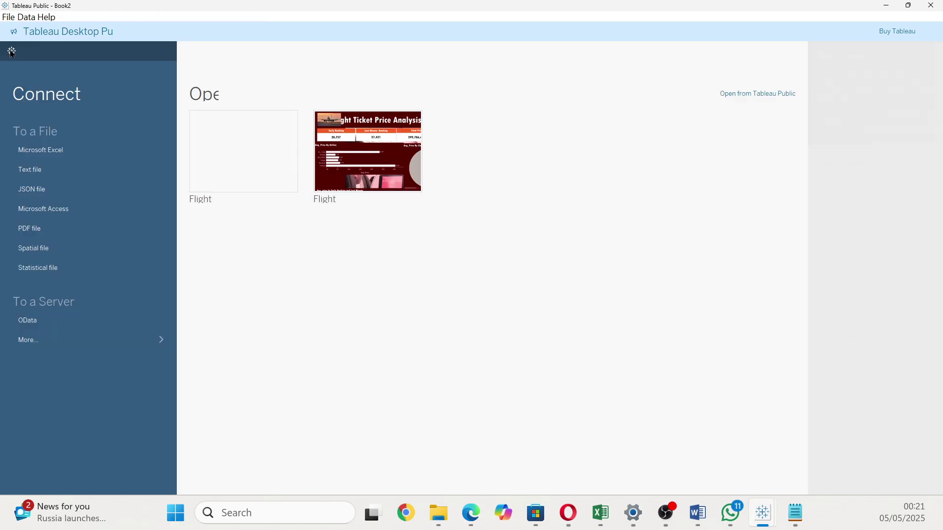
Try to connect to SampleSuperstore.csv from the Downloads folder as a Microsoft Excel file.
left_click(57, 150)
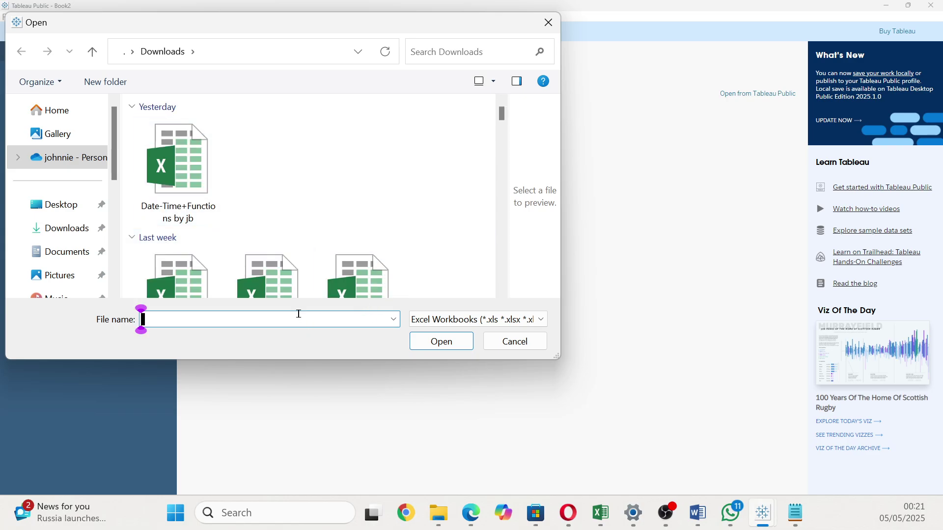
type("sa")
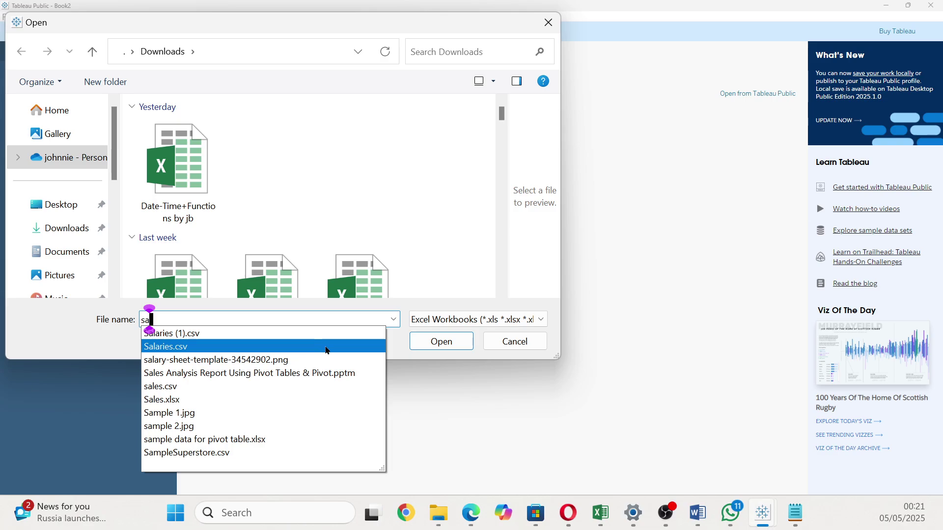
left_click(236, 450)
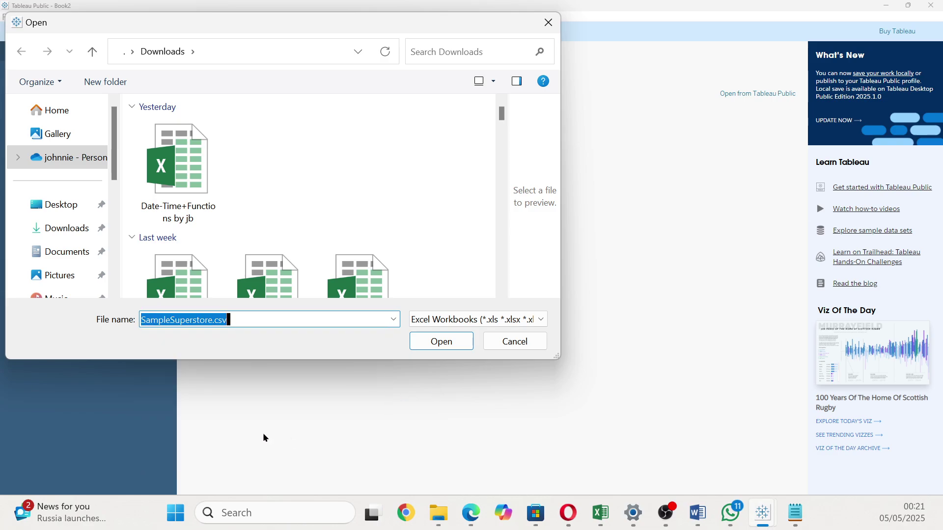
left_click(442, 343)
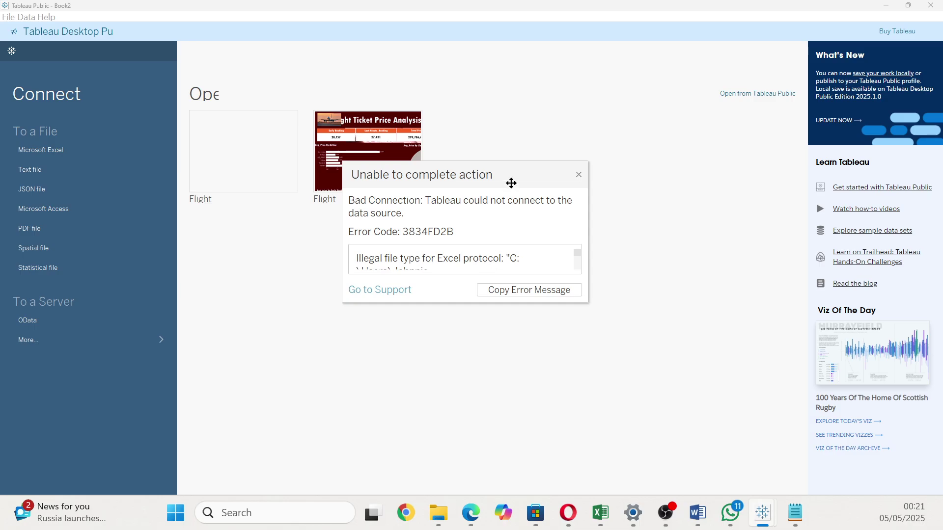
left_click(578, 174)
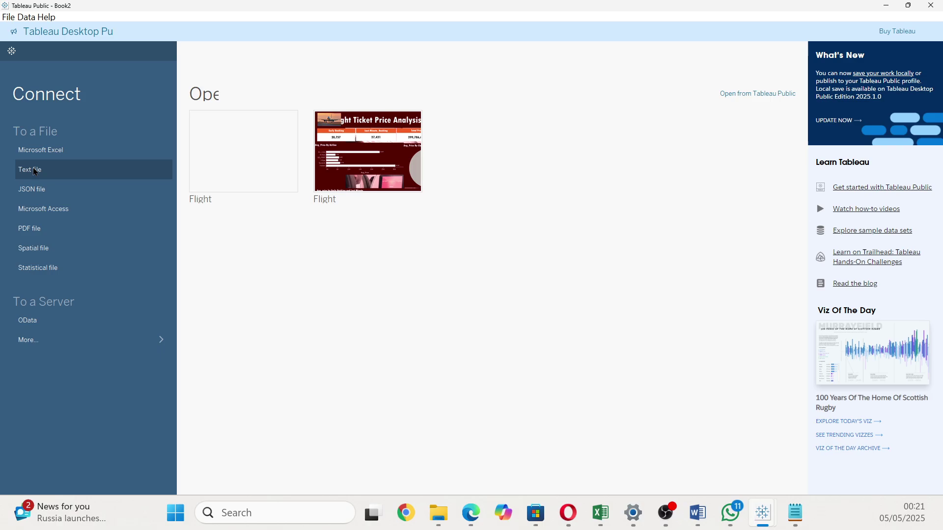
Connect to the SampleSuperstore file in Downloads as a text file and go to Sheet 1.
left_click(55, 171)
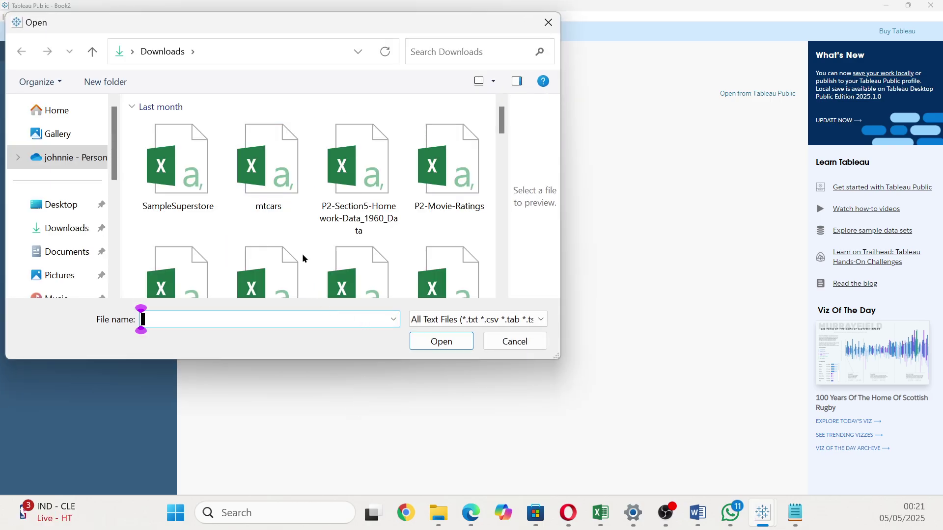
left_click(177, 165)
left_click(444, 342)
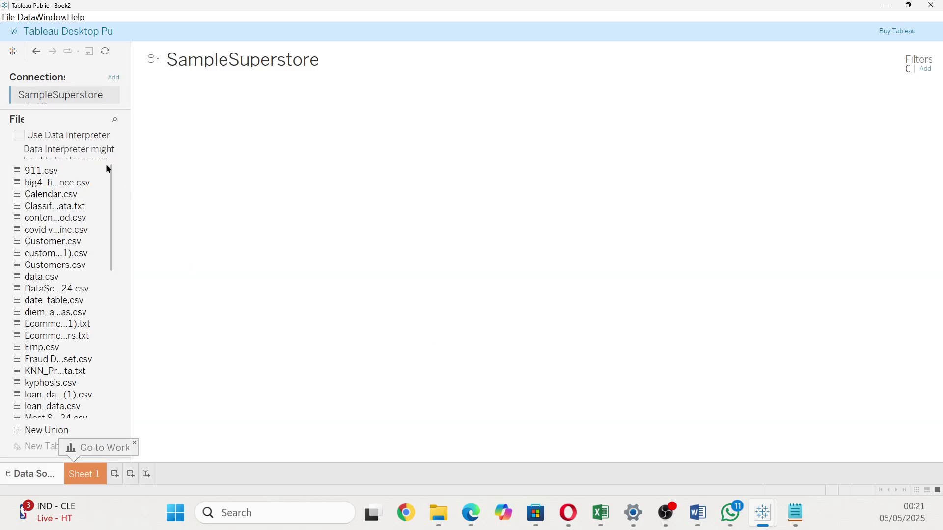
left_click_drag(109, 232, 115, 412)
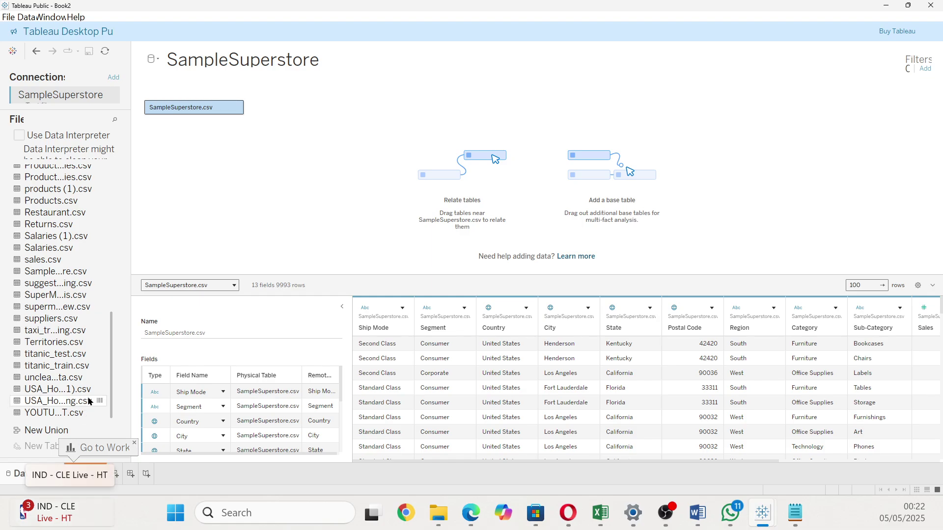
mouse_move(76, 512)
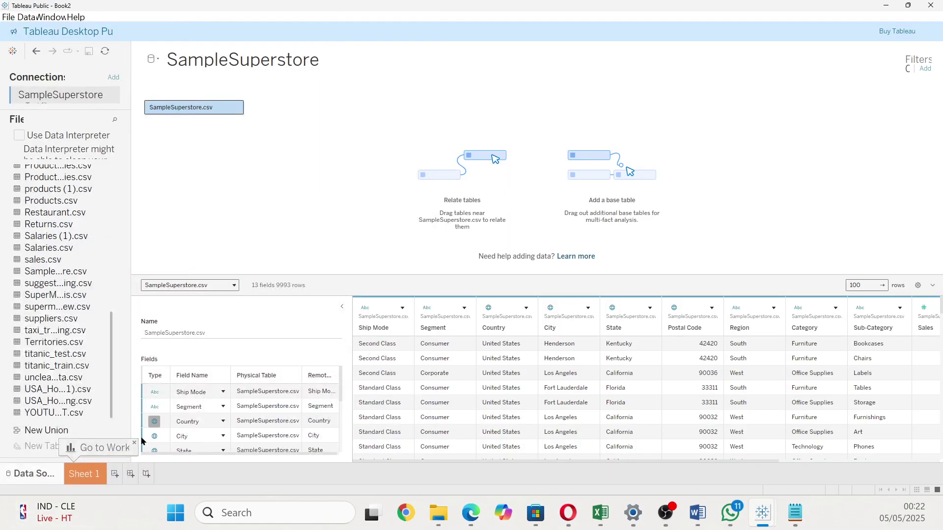
left_click(92, 474)
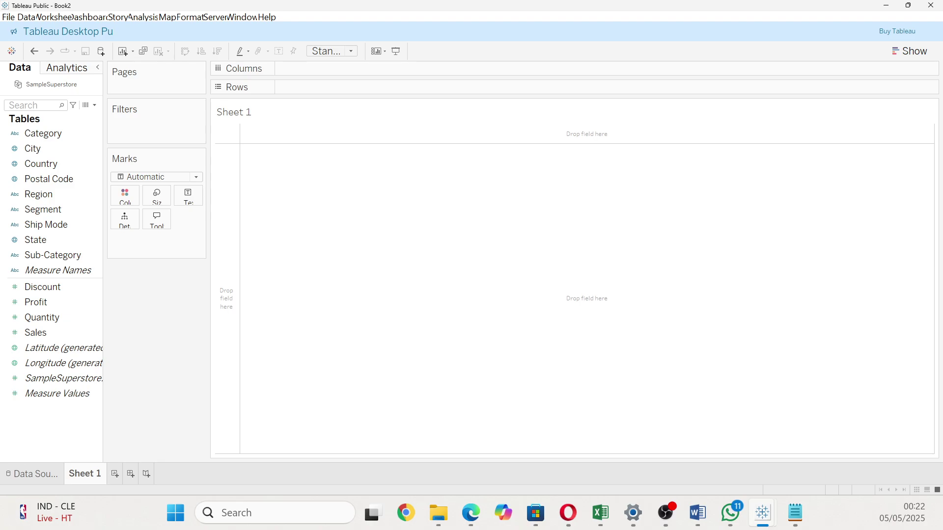
Switch to the Notepad notes and add under Top 10 Parameter a definition of dynamically selecting how many top-performing items to view by Sales or Profit.
left_click(568, 512)
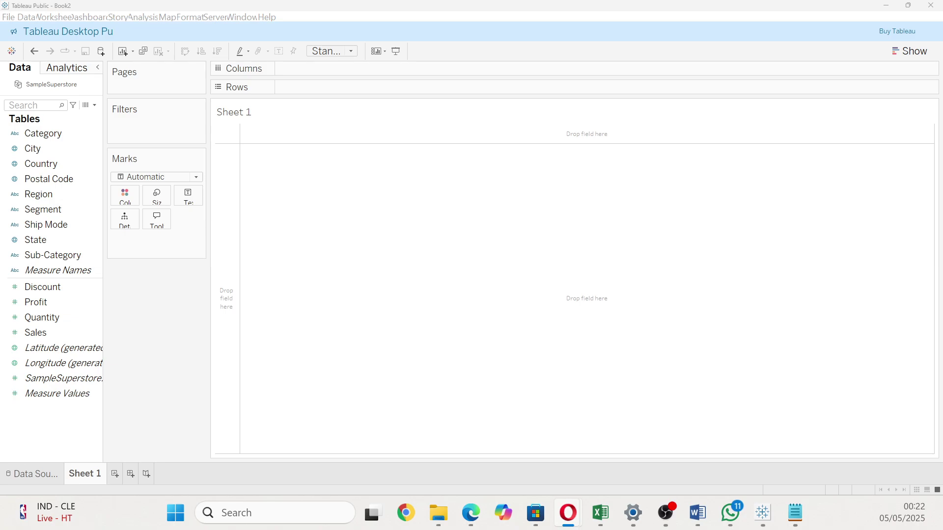
key("alt+Tab")
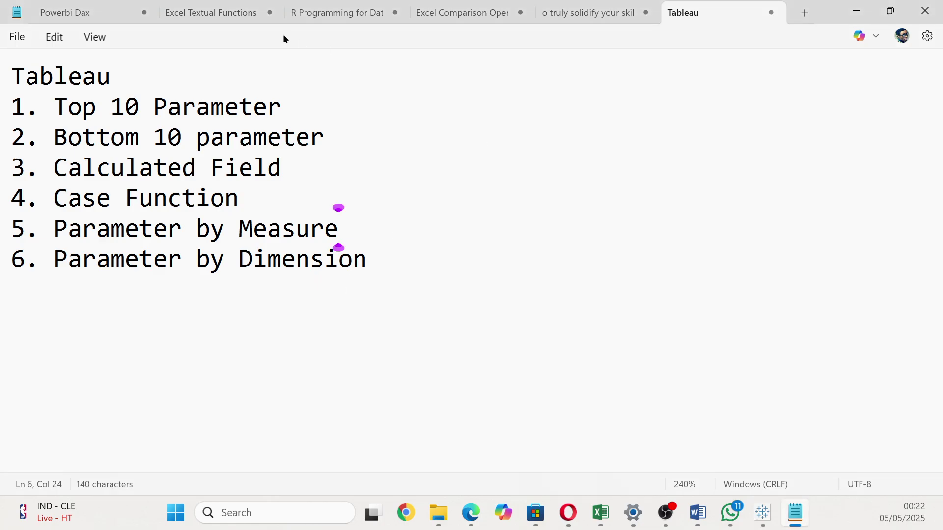
left_click(297, 113)
key("Return")
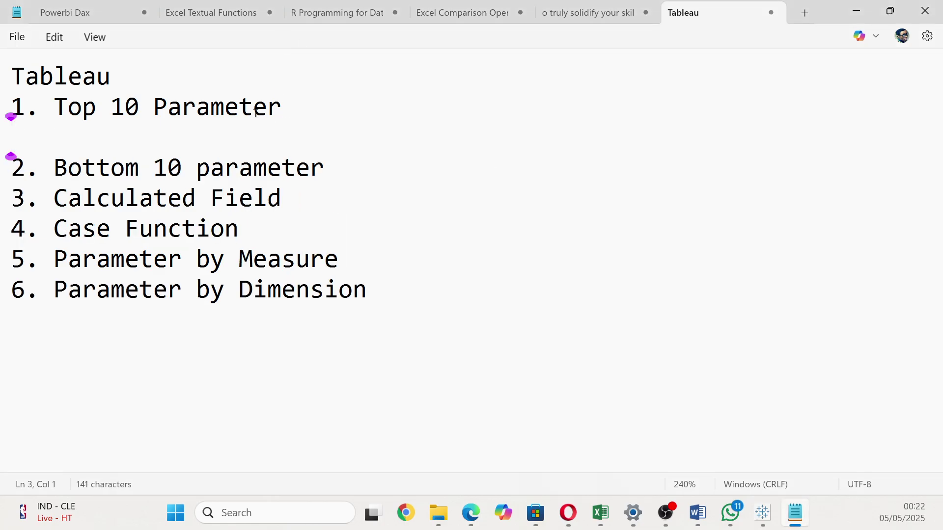
type("A Top N parameter allows users to dynamically select how many top-performing items (e.g., products, customers) they want to view, based on a measure like Sales or Profit.")
key("Return")
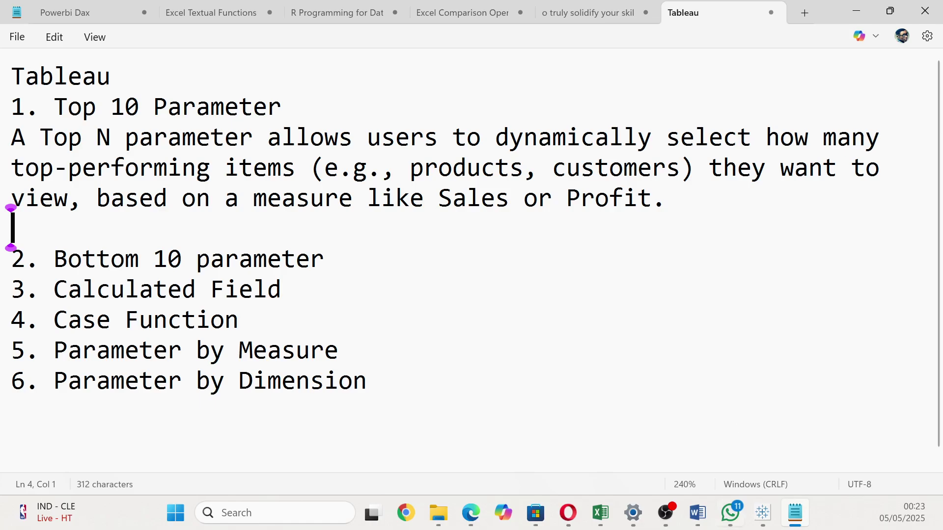
Switch back to Book2 in Tableau Public and build a bar chart with State on rows and Sales on columns.
mouse_move(773, 519)
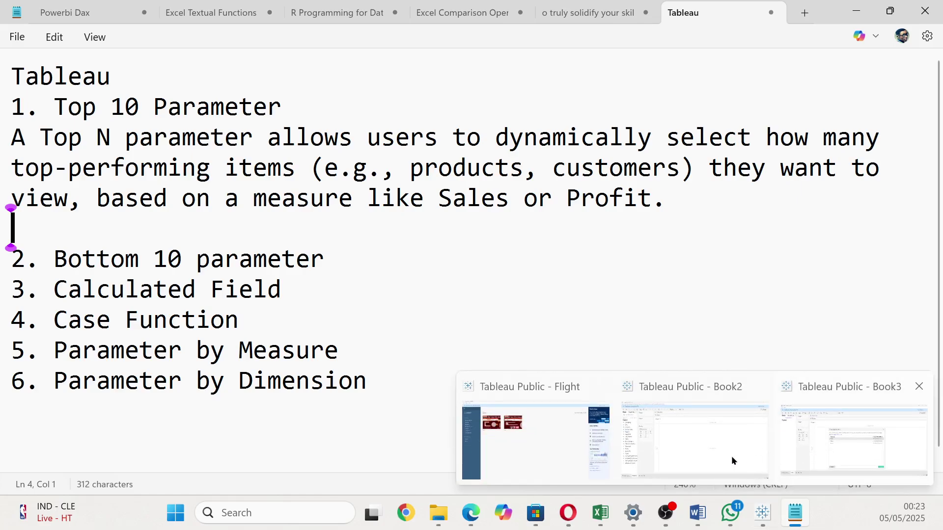
mouse_move(666, 448)
left_click(719, 431)
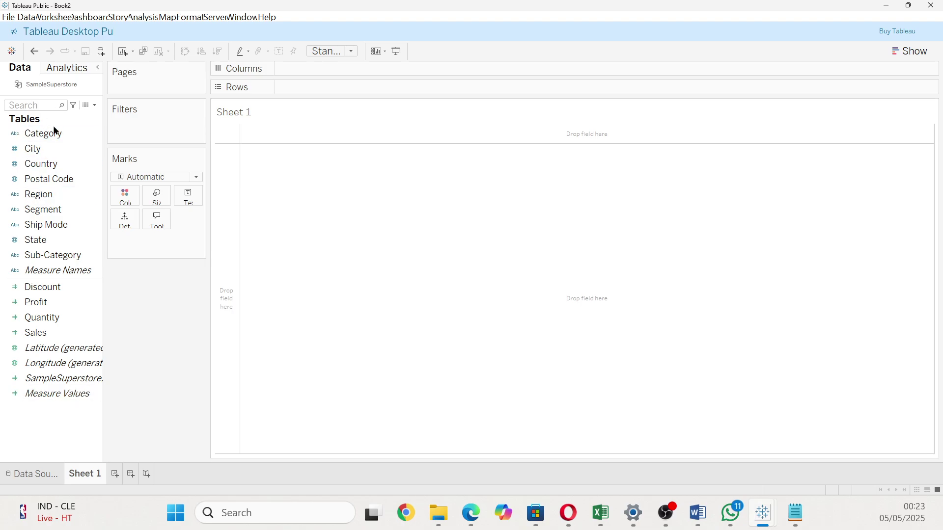
left_click_drag(38, 240, 393, 79)
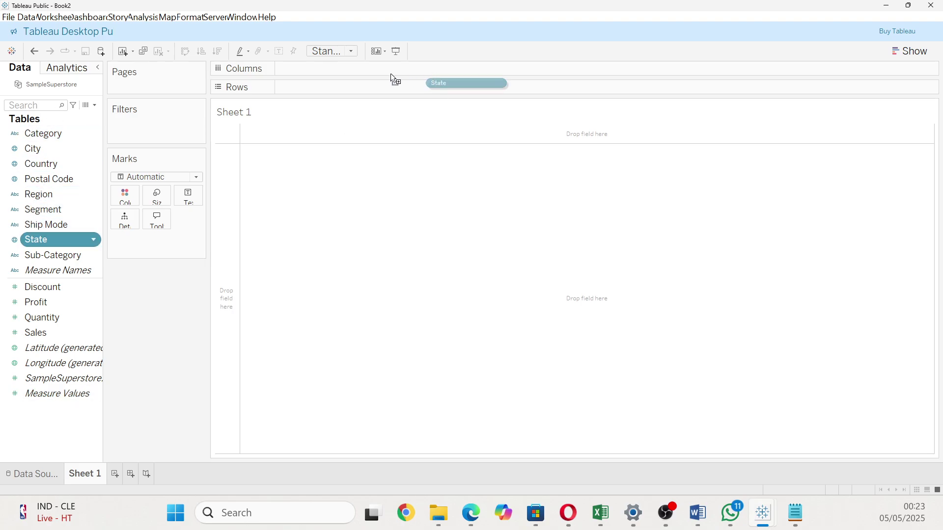
mouse_move(337, 84)
left_mouse_down()
mouse_move(293, 88)
mouse_move(294, 109)
left_mouse_up()
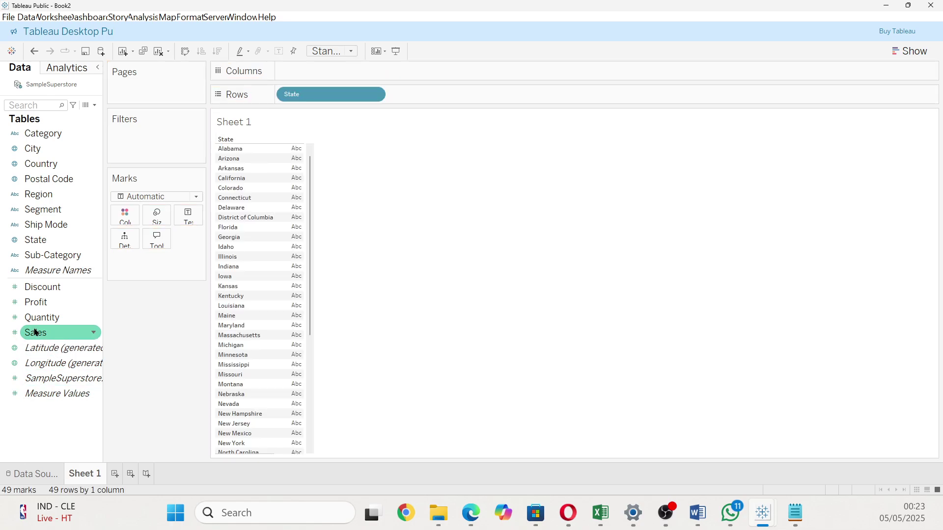
left_click_drag(36, 332, 308, 74)
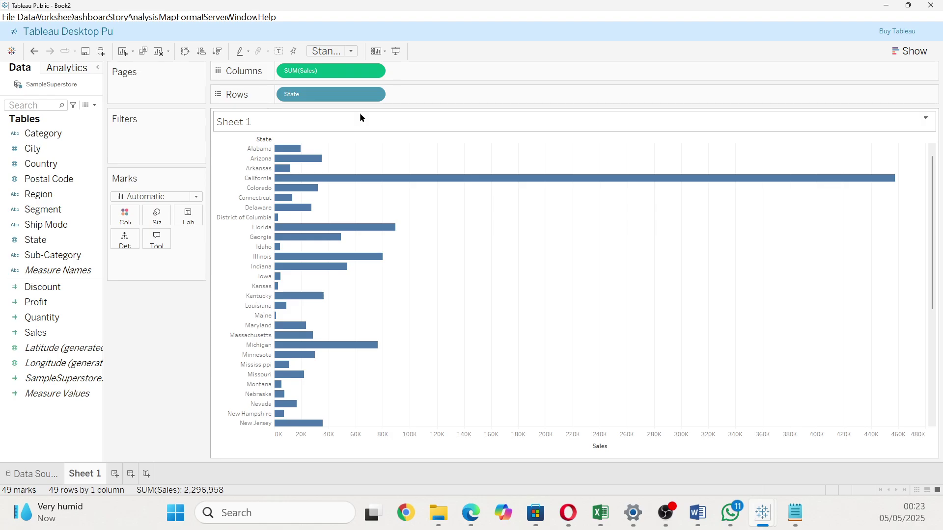
Set the State filter to Top by field using the Sum of Sales, and start creating a new parameter for its count.
left_click(373, 94)
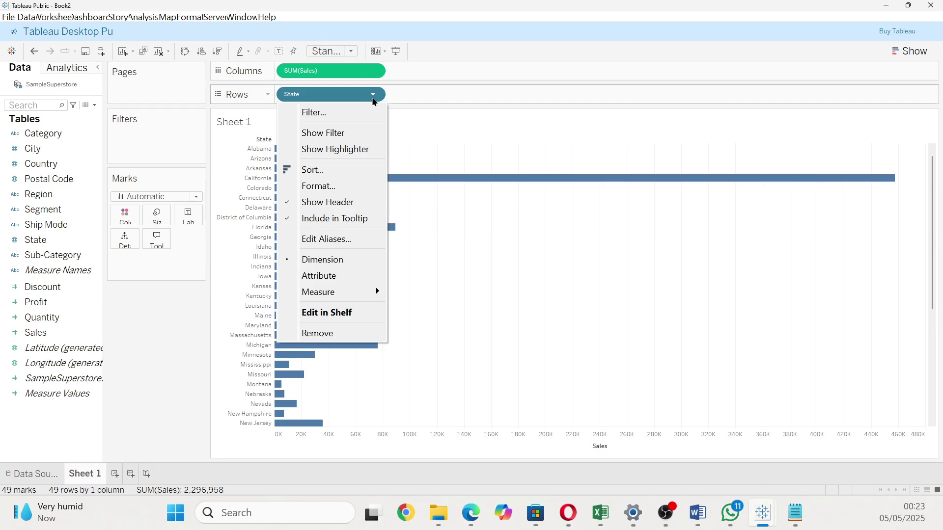
left_click(356, 105)
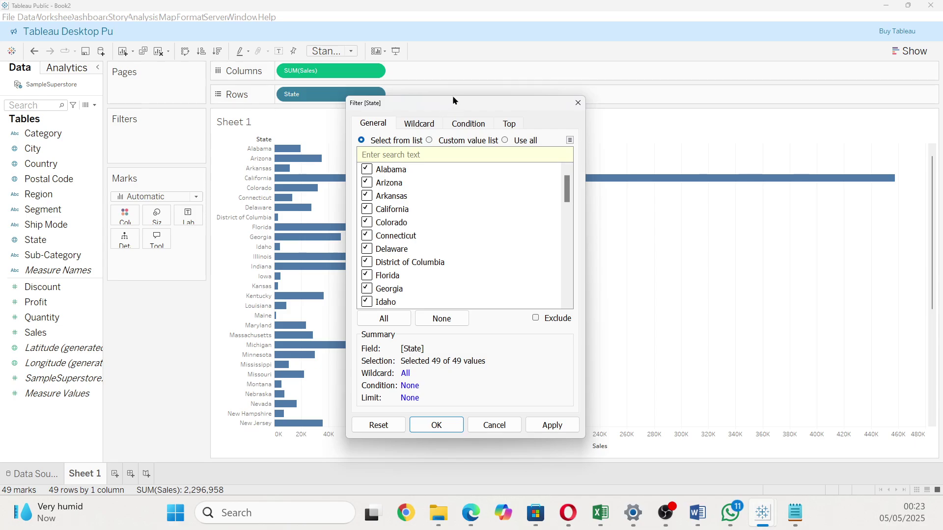
left_click_drag(444, 102, 550, 74)
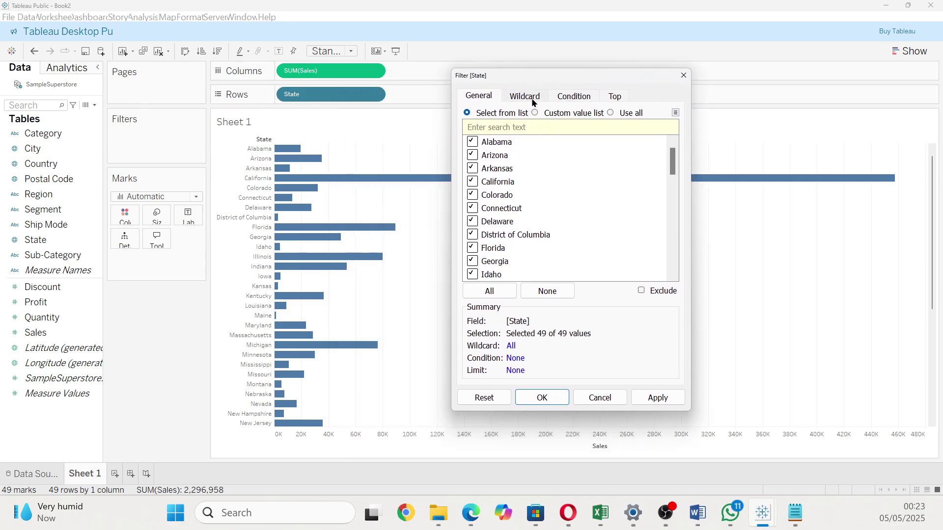
left_click(618, 95)
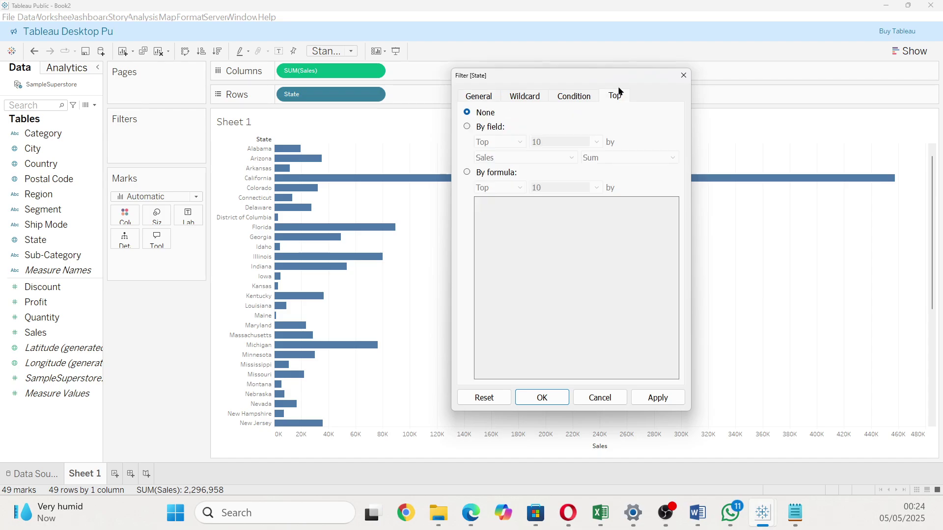
left_click(467, 126)
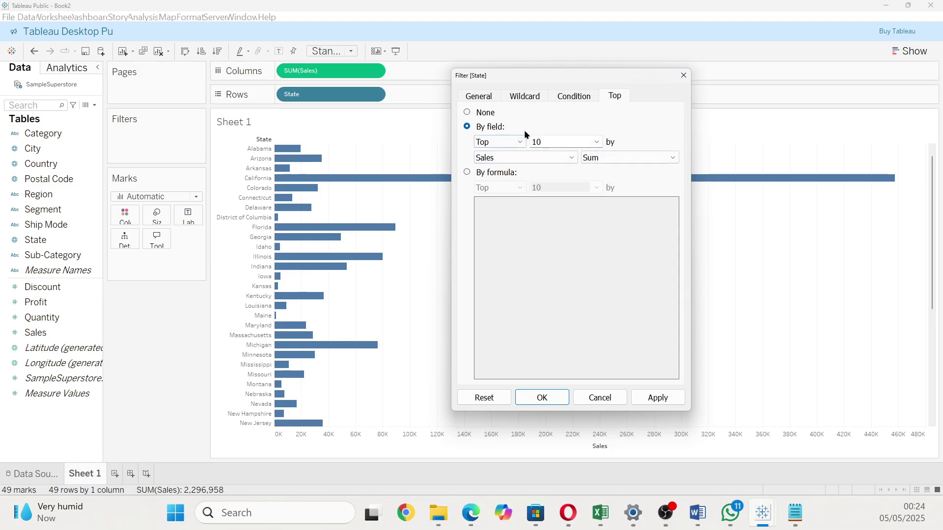
left_click(597, 142)
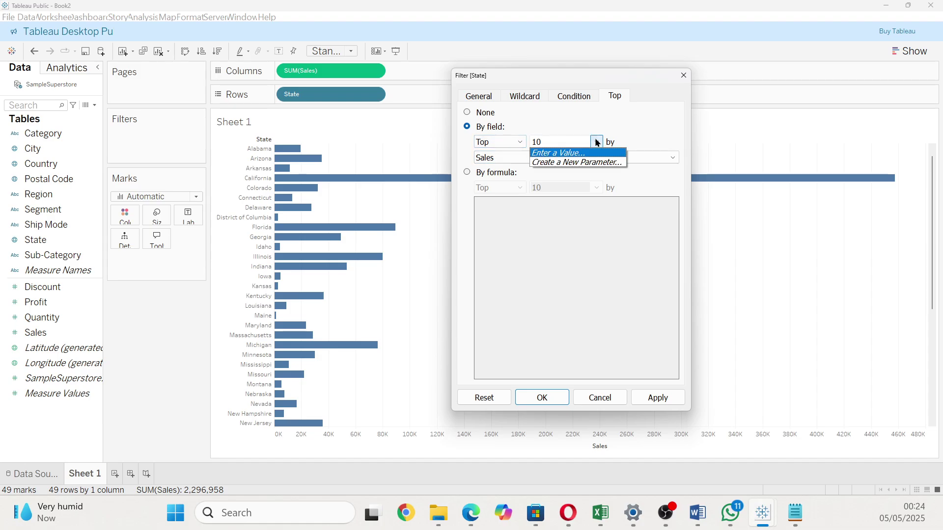
left_click(576, 162)
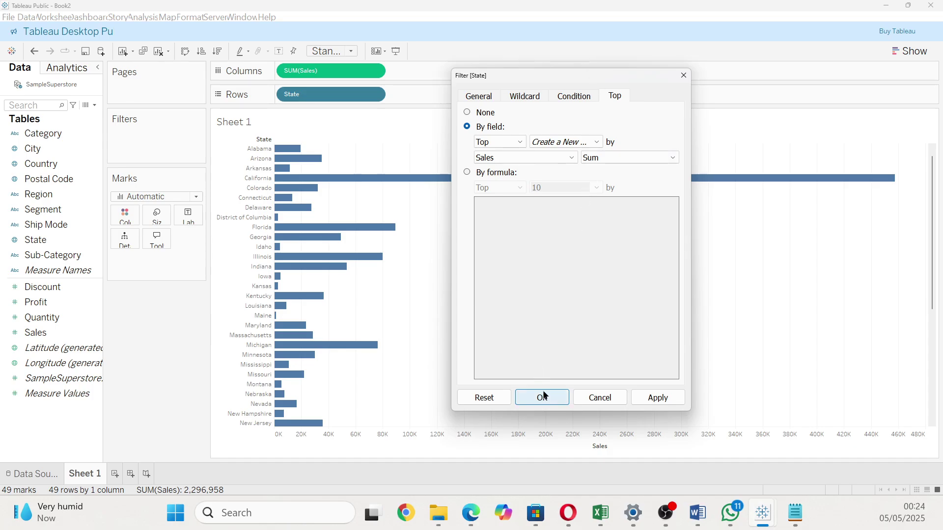
left_click(568, 141)
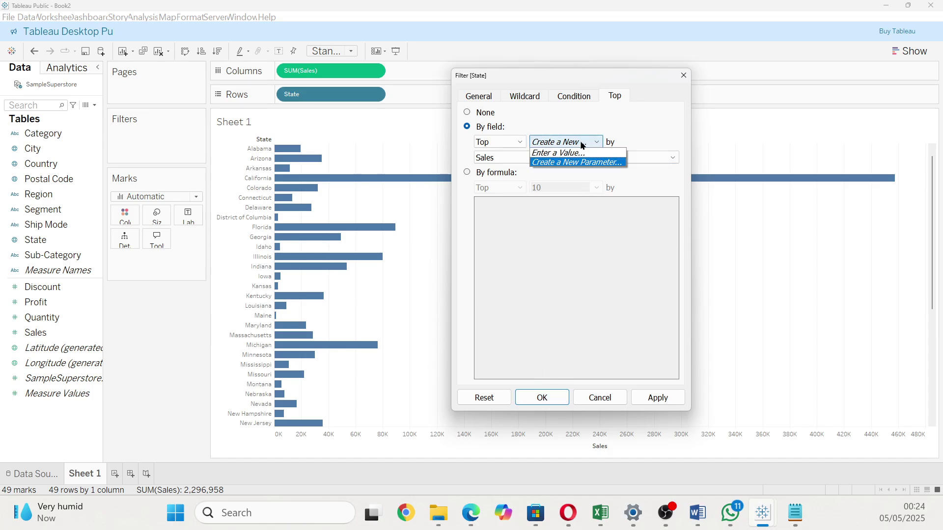
left_click(588, 164)
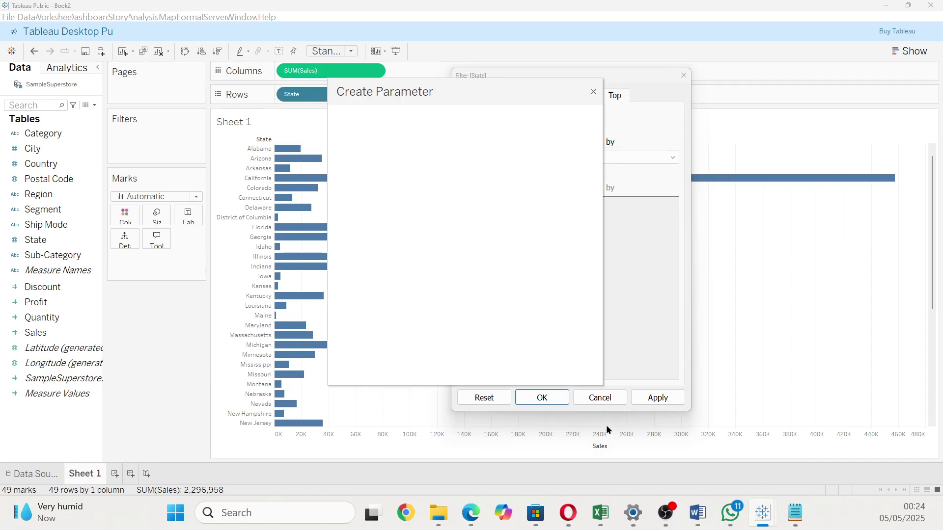
Name the new parameter Top N Parameter.
left_click(362, 140)
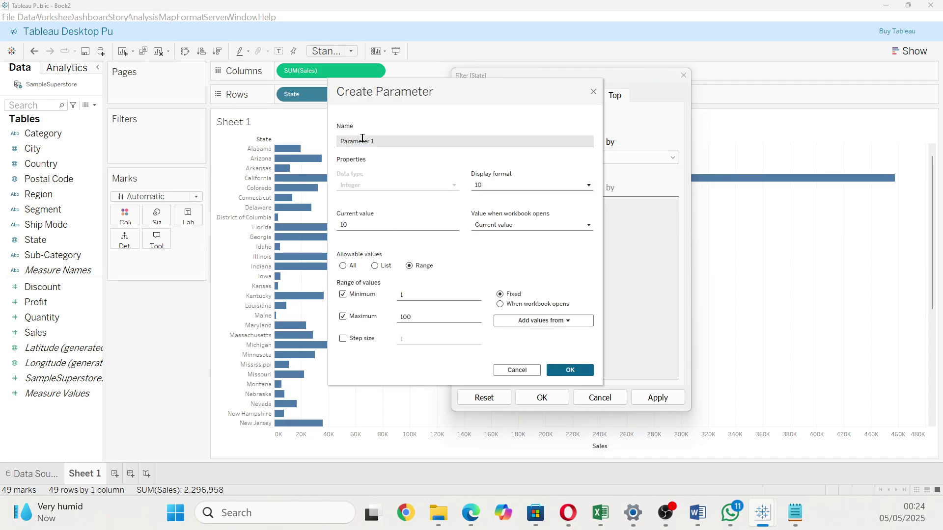
left_click(381, 138)
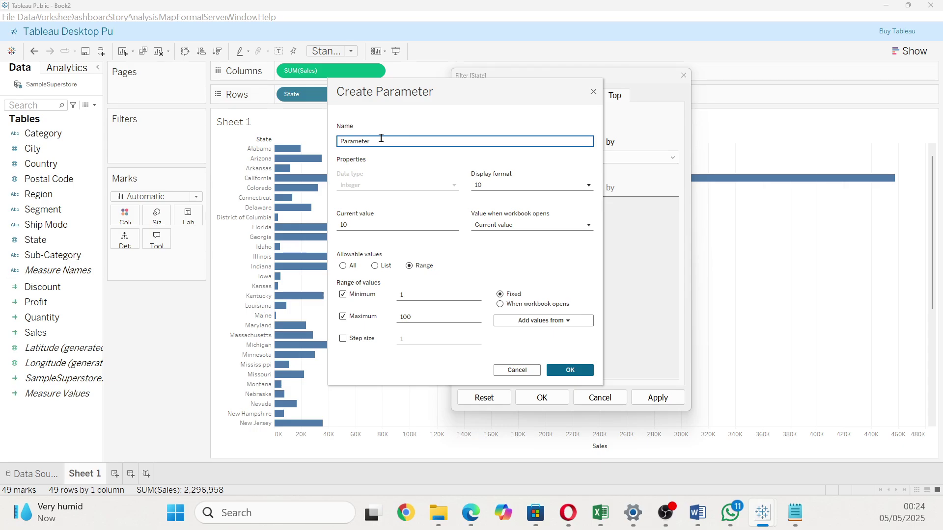
key("BackSpace")
key("BackSpace")
key("BackSpace")
key("BackSpace")
key("BackSpace")
type("T")
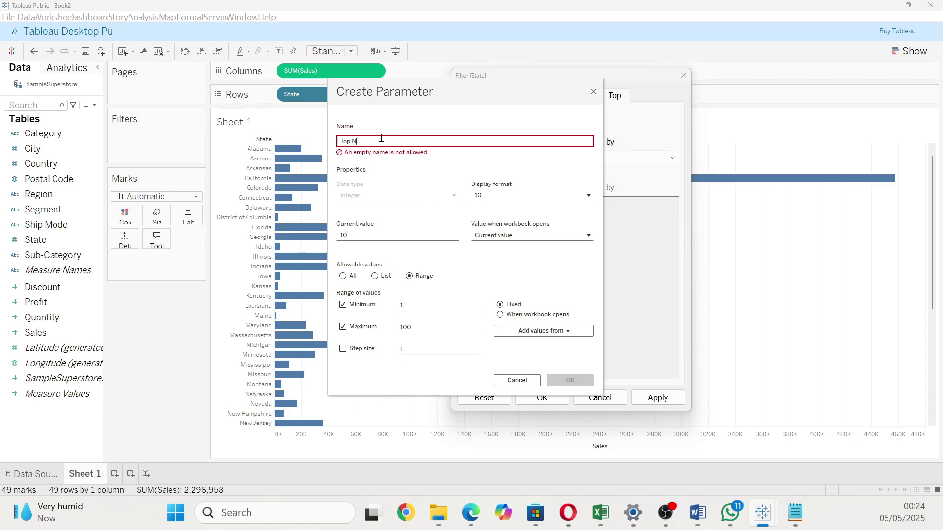
type("op N Para")
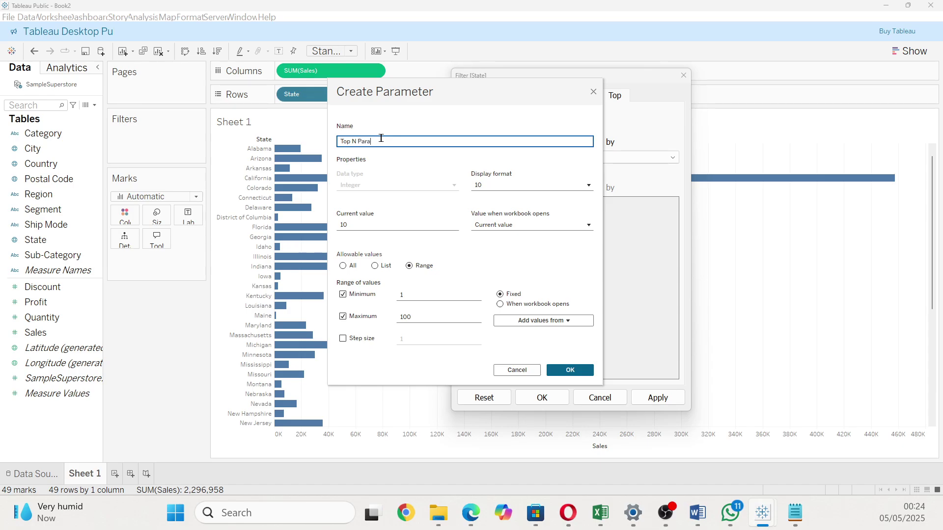
type("meter")
Allow all values for the parameter, create it, and apply the State filter that uses it as the count.
left_click(343, 266)
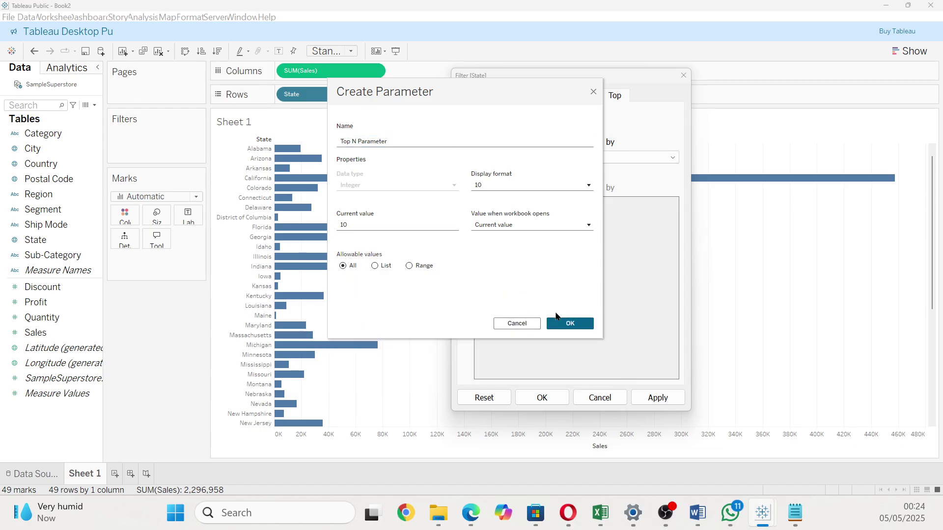
left_click(569, 326)
left_click(667, 396)
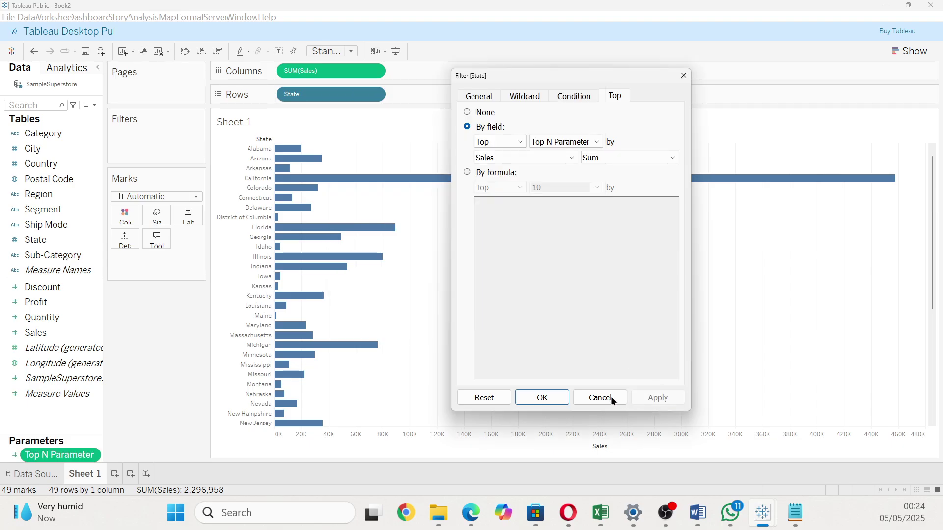
left_click(554, 397)
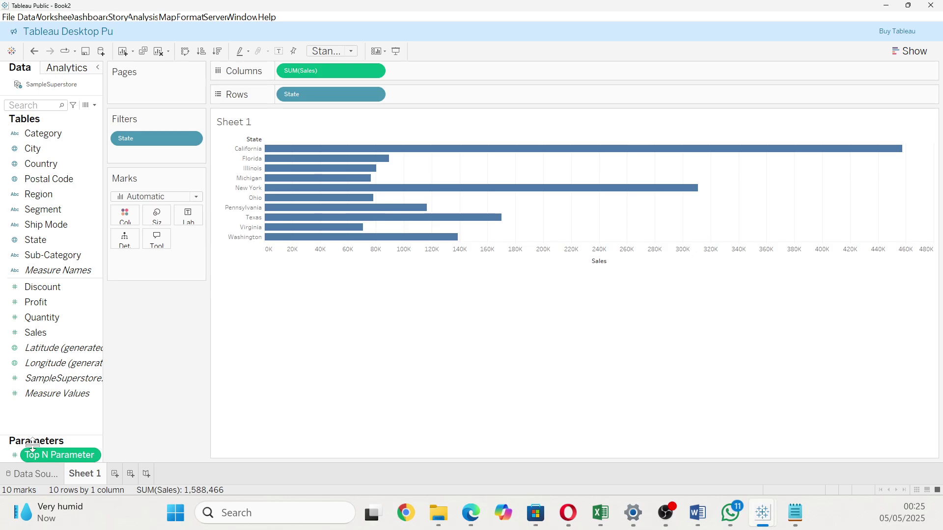
Show the Top N Parameter control on the sheet and set its value to 15.
right_click(54, 457)
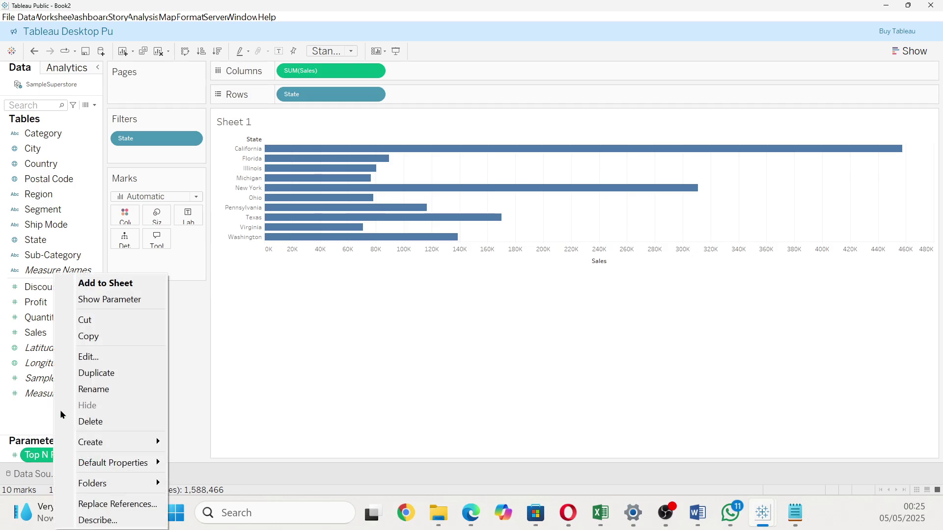
left_click(109, 297)
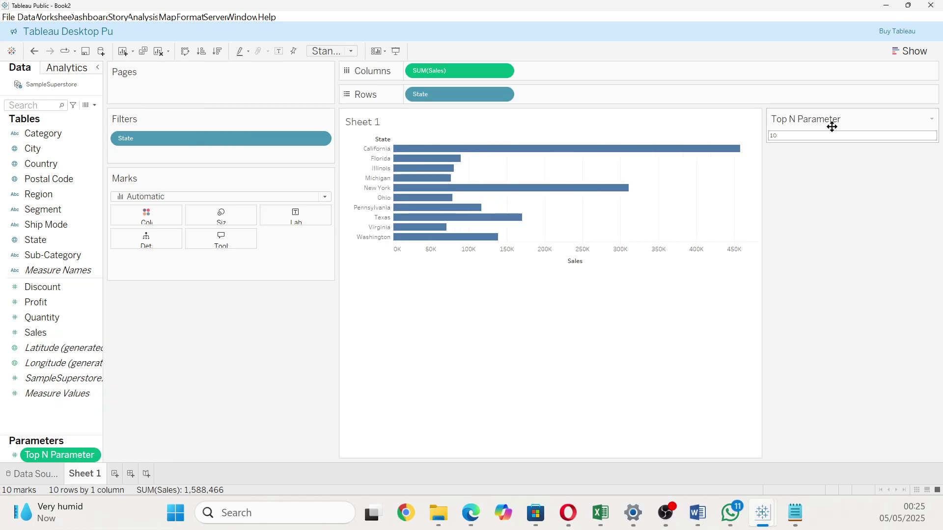
left_click(808, 135)
key("BackSpace")
type("15")
key("Return")
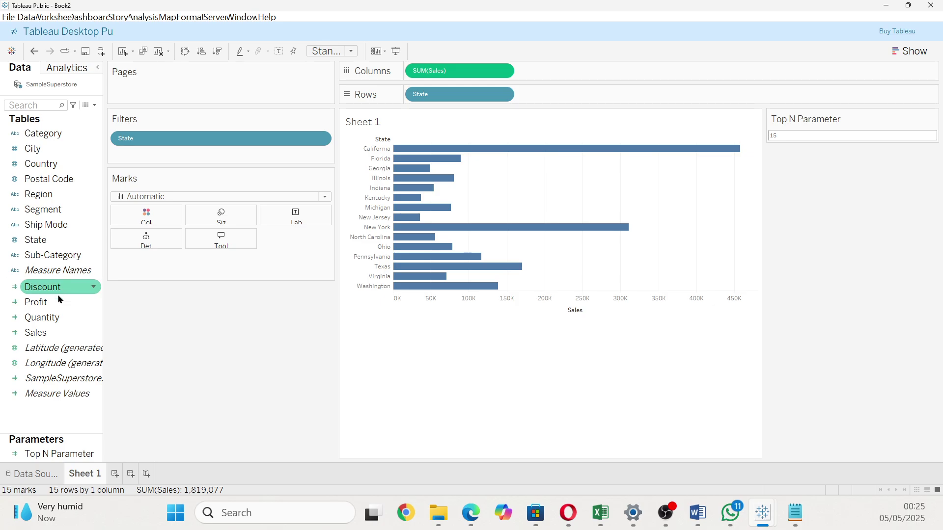
Label the state bars with their Sales values.
left_click_drag(37, 332, 295, 218)
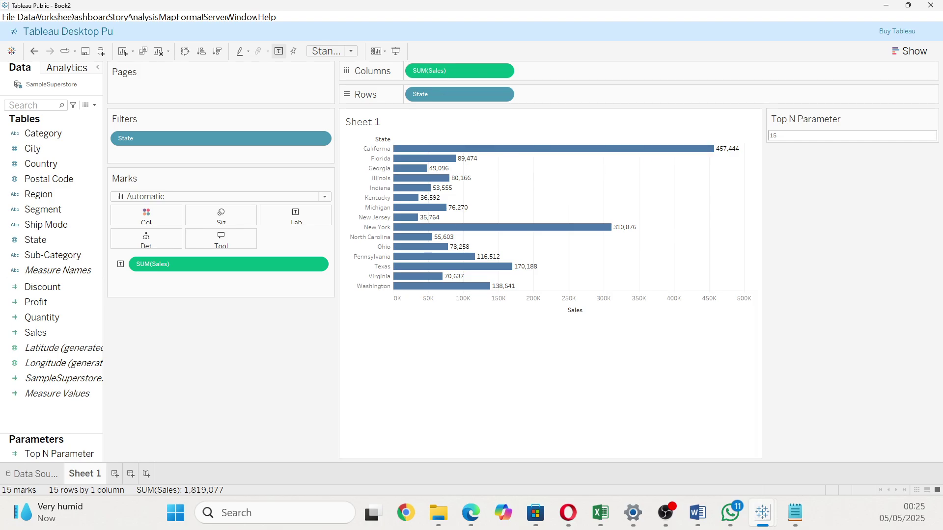
key("alt+Tab")
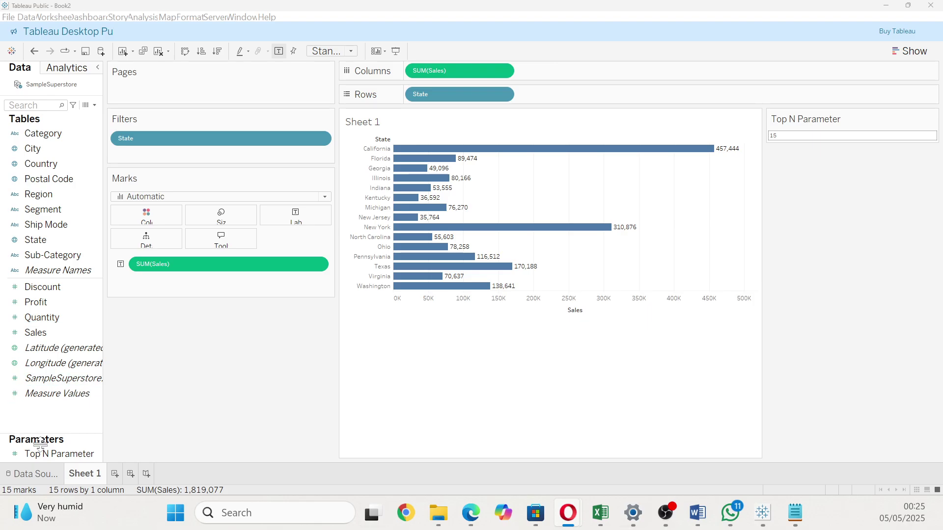
Rename Sheet 1 as Top Performing State.
double_click(89, 473)
type("T")
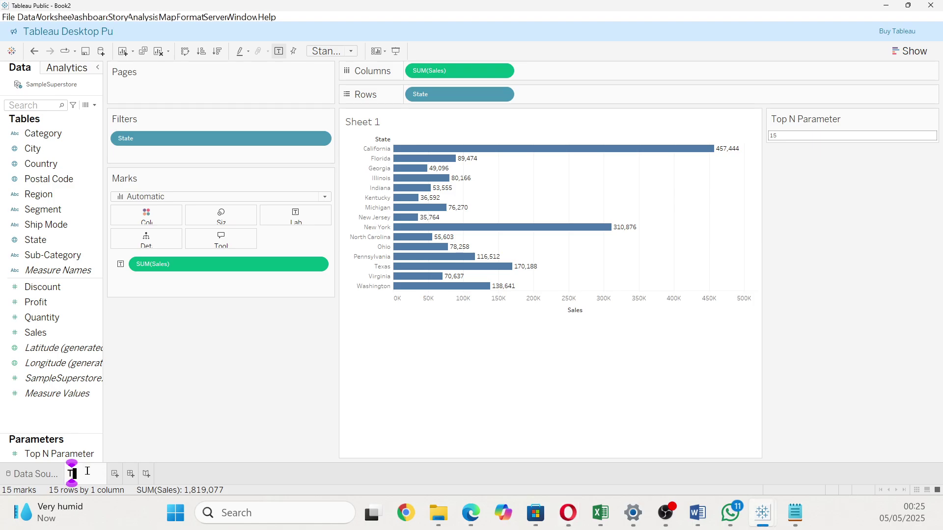
type("op P")
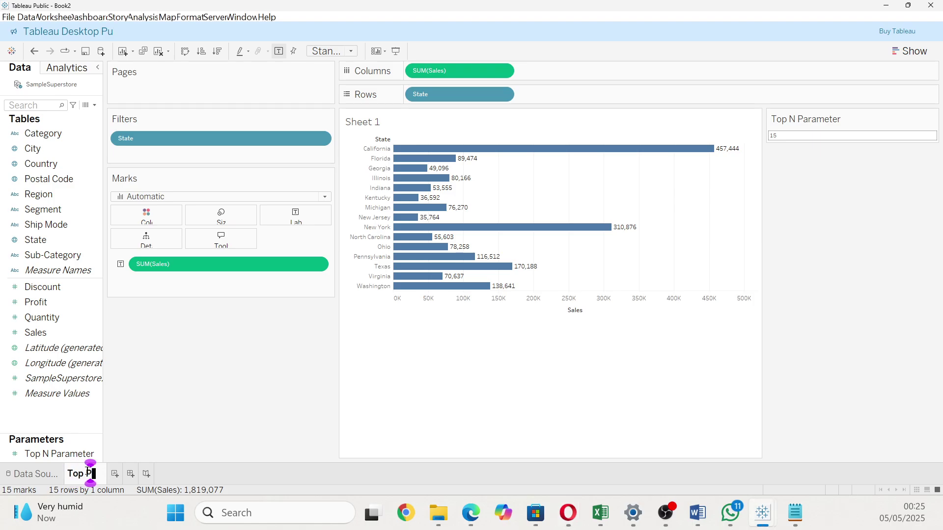
type("erforming")
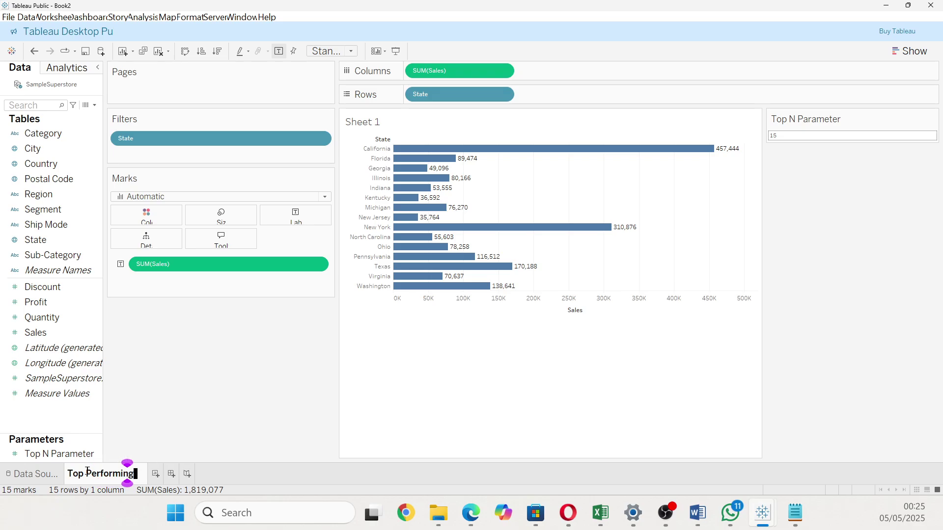
type(" S")
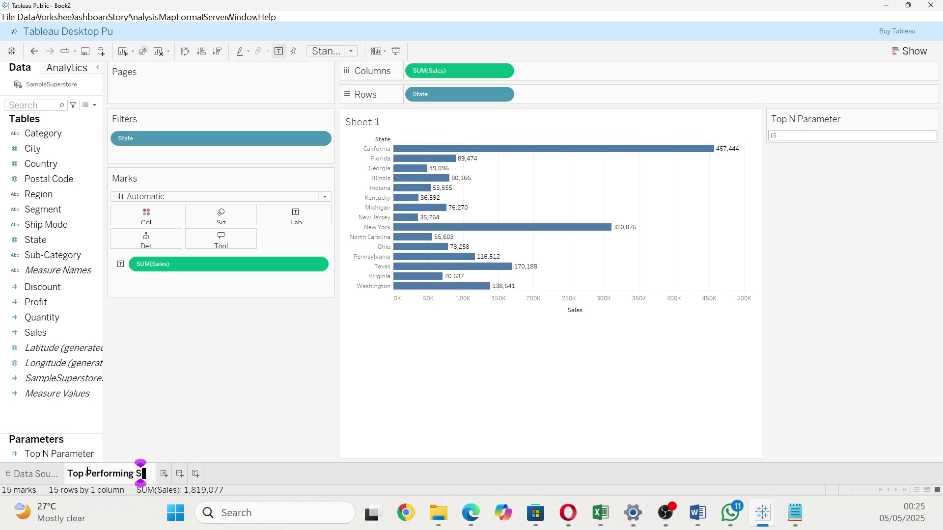
type("tate")
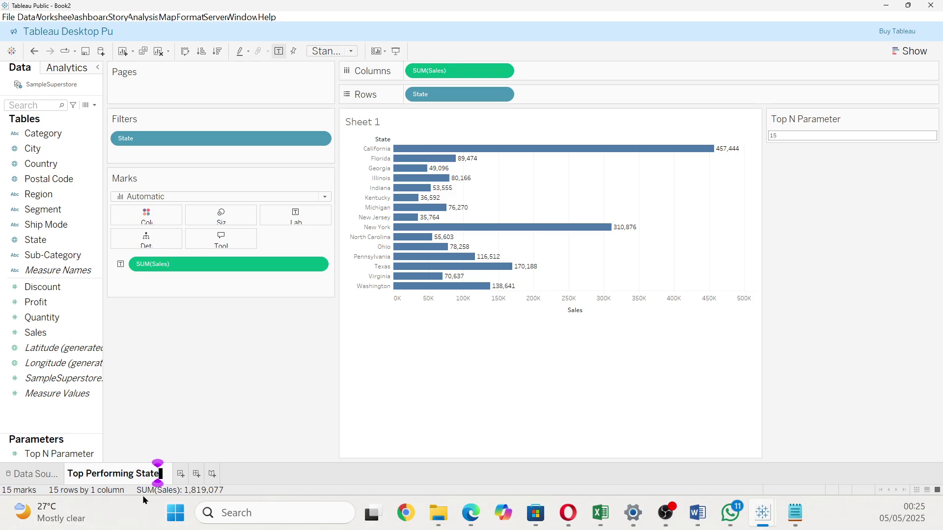
left_click(287, 346)
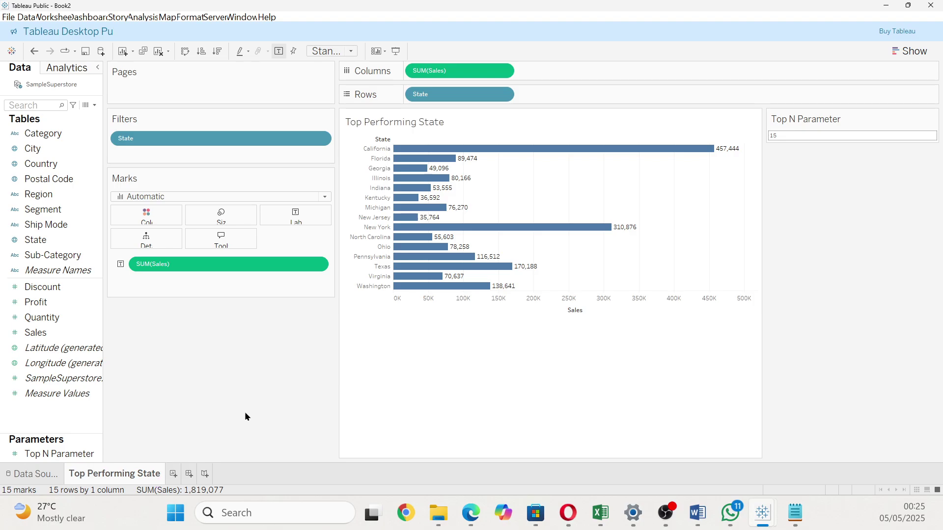
Add a new worksheet and rename it Lowest Performing state.
left_click(173, 474)
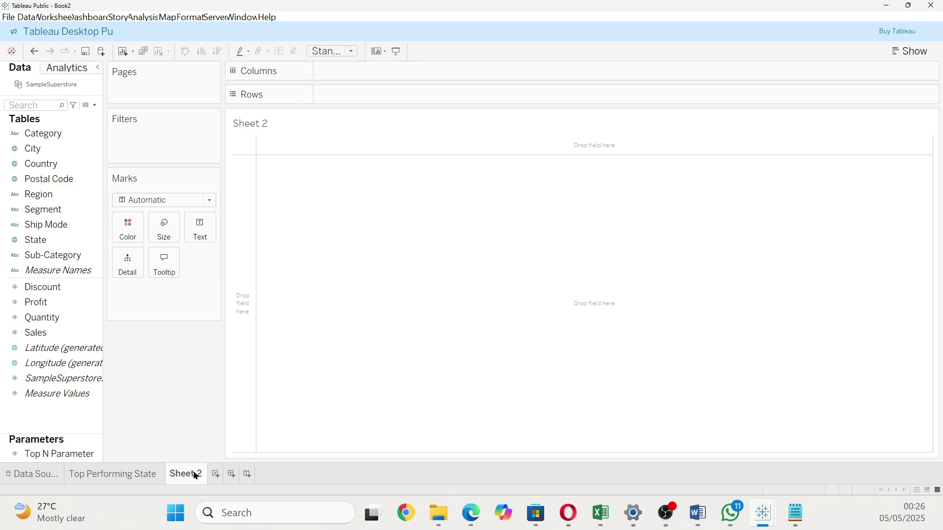
double_click(195, 475)
left_click(196, 472)
key("BackSpace")
key("BackSpace")
key("BackSpace")
key("BackSpace")
key("BackSpace")
key("BackSpace")
key("BackSpace")
type("Lowest Pe")
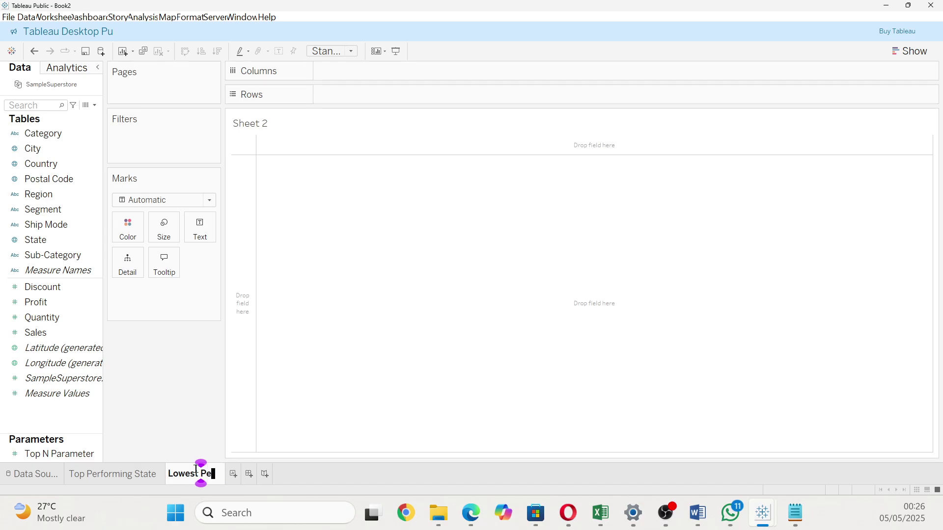
type("rforming ")
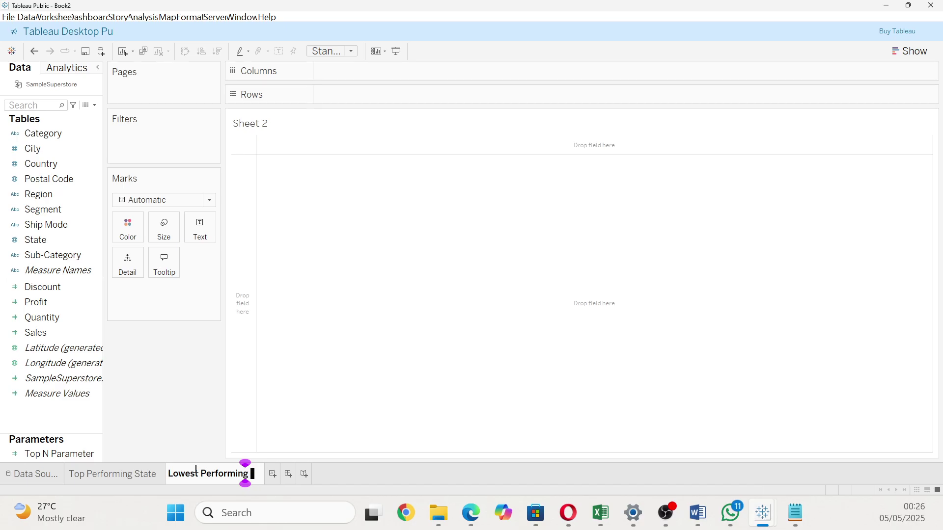
type("state")
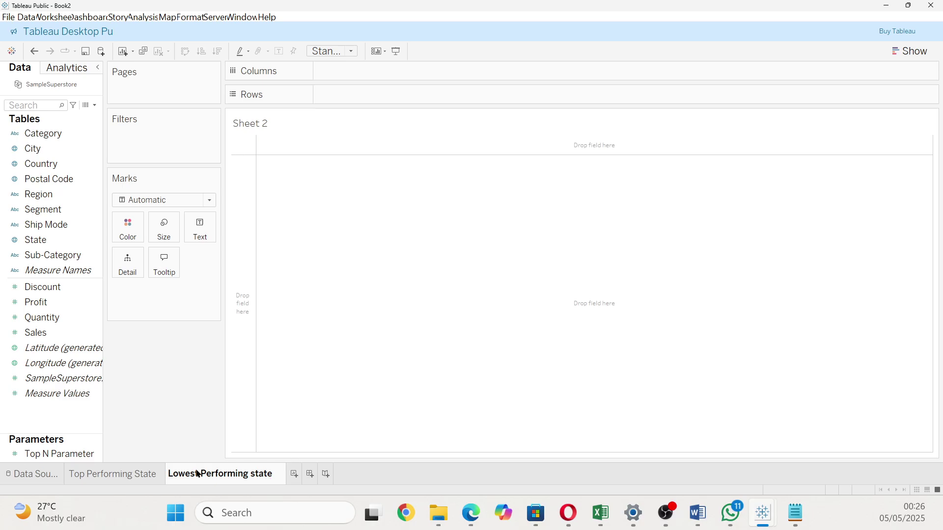
key("Return")
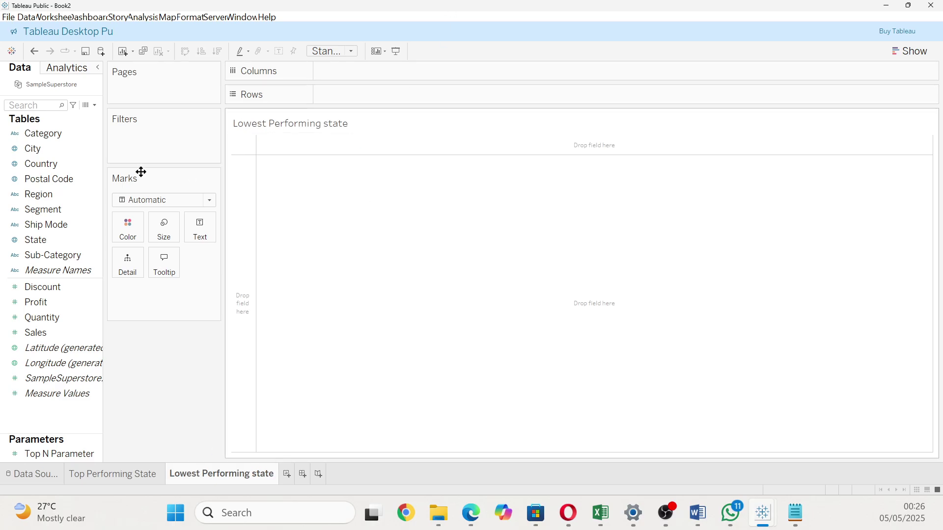
Build a bar chart on the Lowest Performing state sheet with State on rows and Sales on columns.
left_click_drag(48, 240, 399, 87)
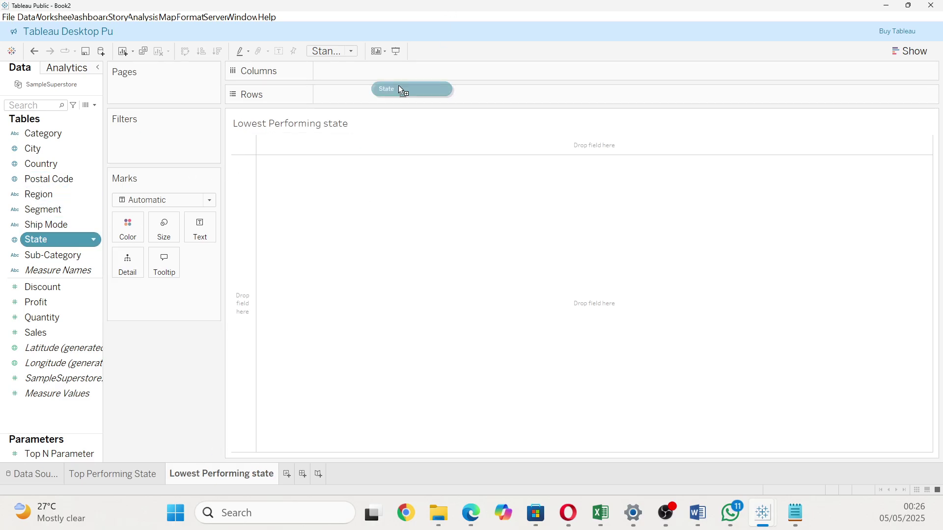
left_click_drag(34, 200, 125, 139)
left_click_drag(39, 72, 344, 93)
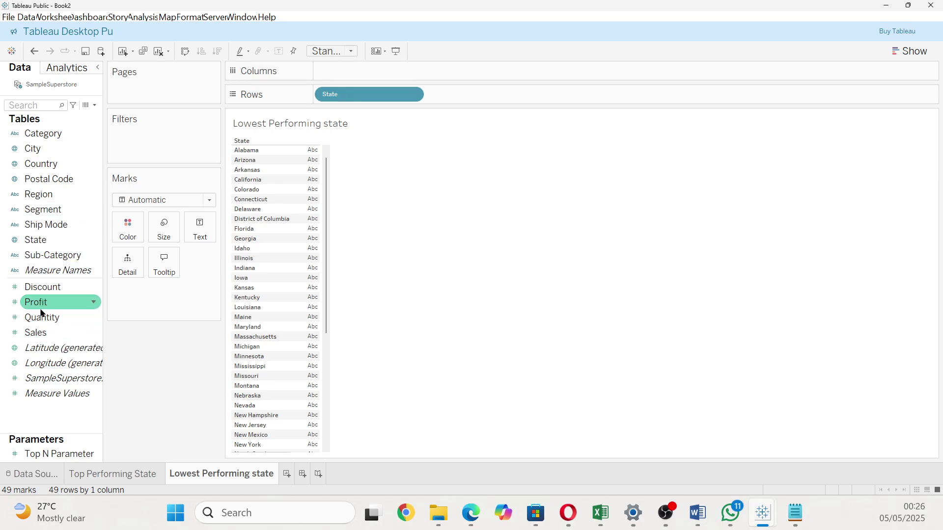
left_click_drag(37, 332, 341, 65)
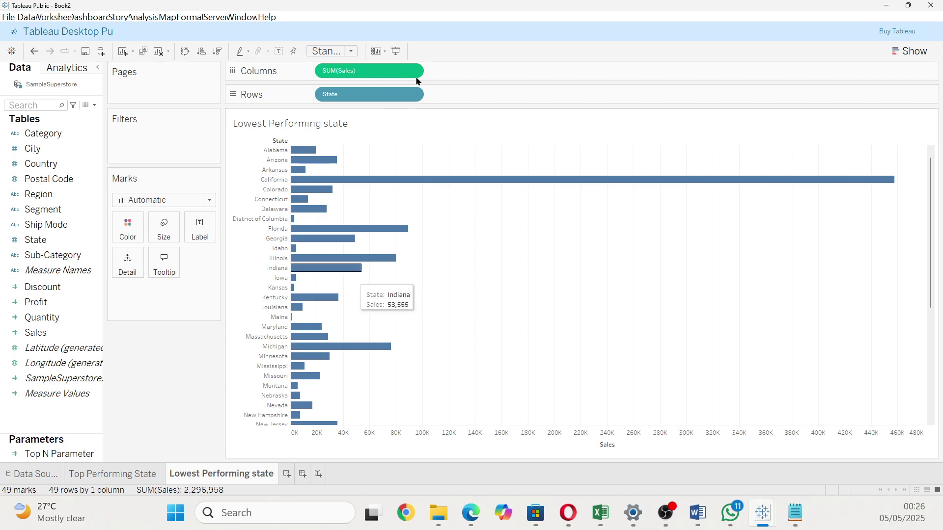
Set the State filter on the Lowest Performing state sheet to rank by field, using Bottom by the sum of Sales.
left_click(411, 95)
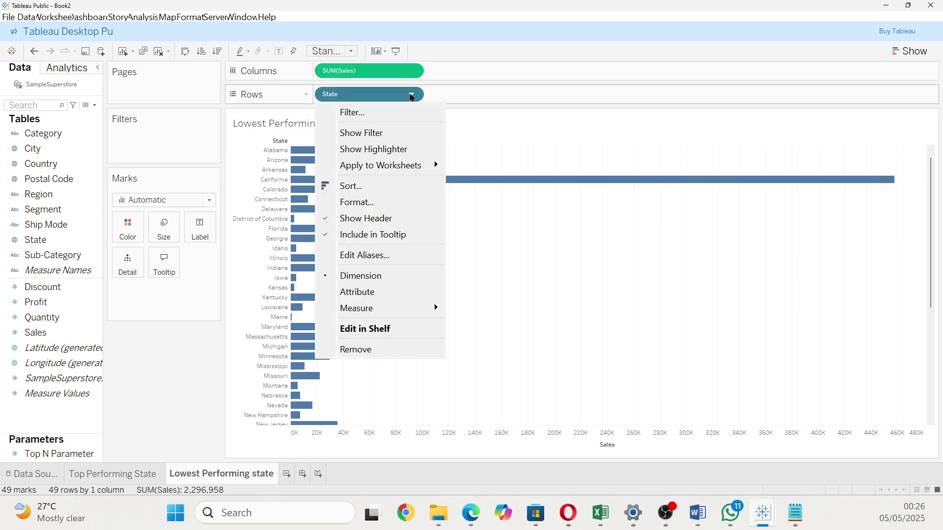
left_click(385, 114)
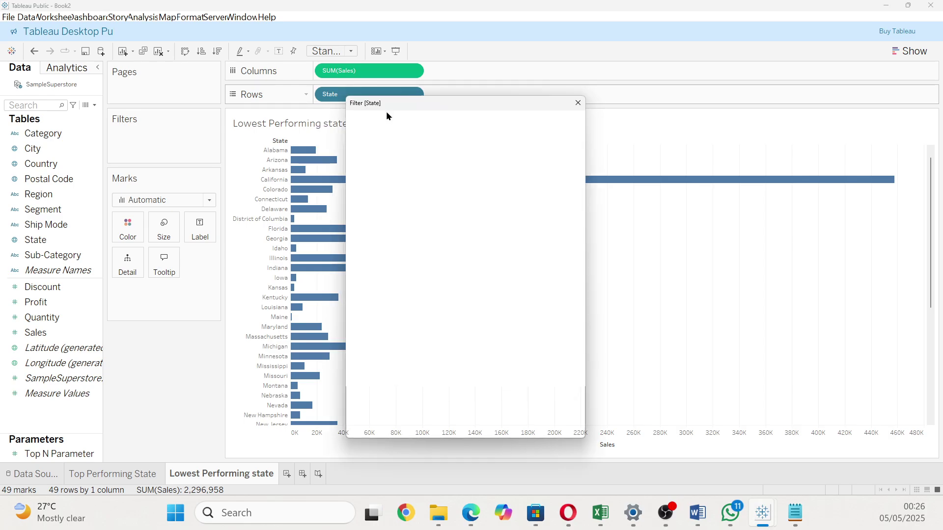
left_click(511, 123)
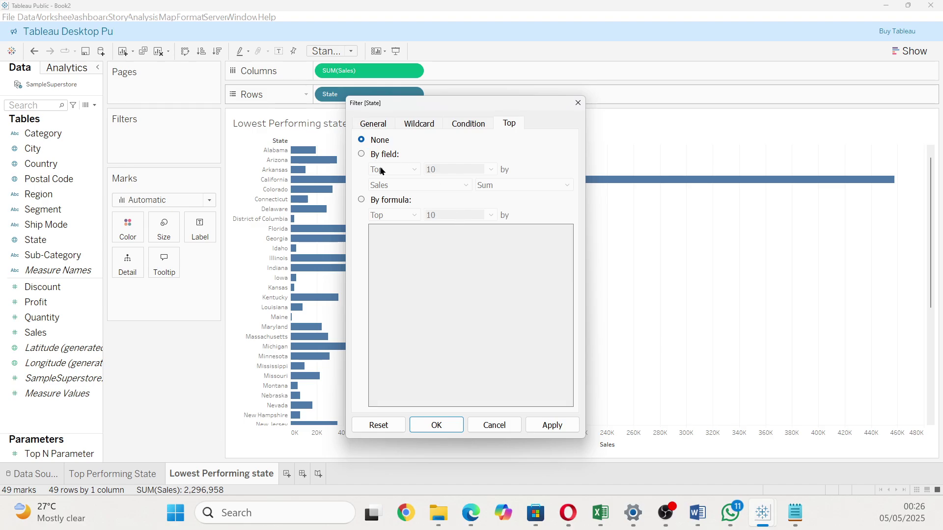
left_click(360, 155)
left_click(408, 169)
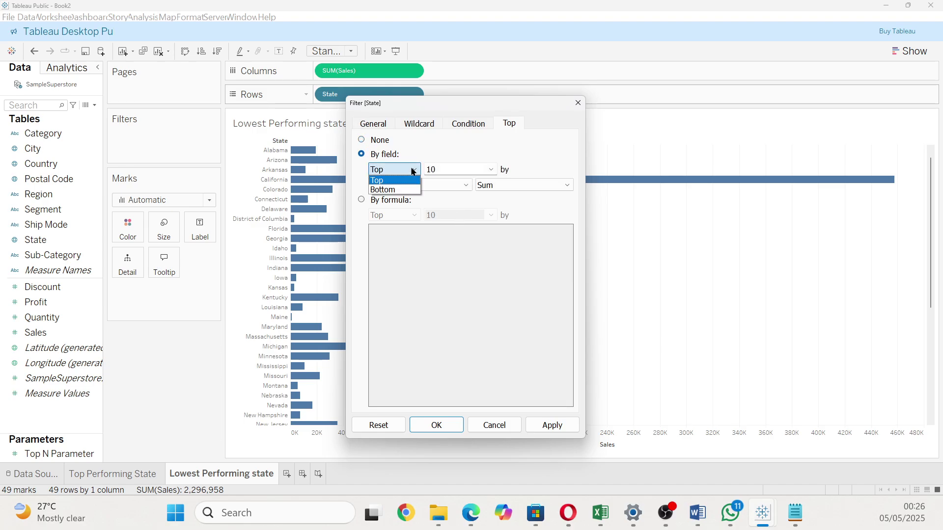
left_click(389, 180)
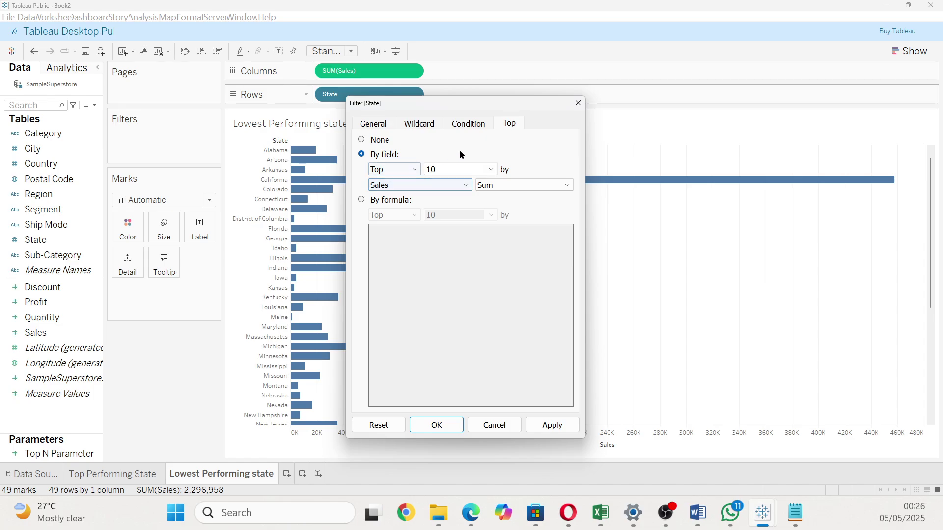
left_click(393, 168)
left_click(390, 180)
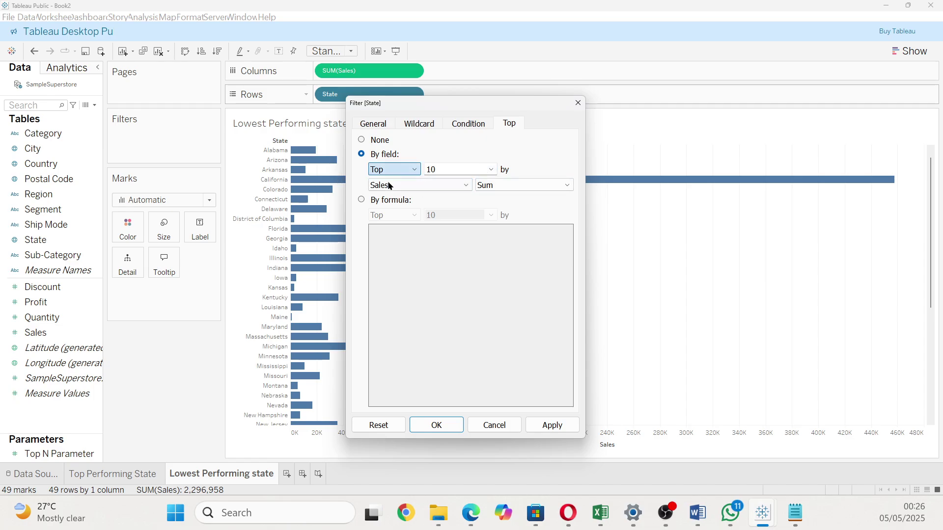
left_click(393, 170)
left_click(393, 190)
left_click(393, 169)
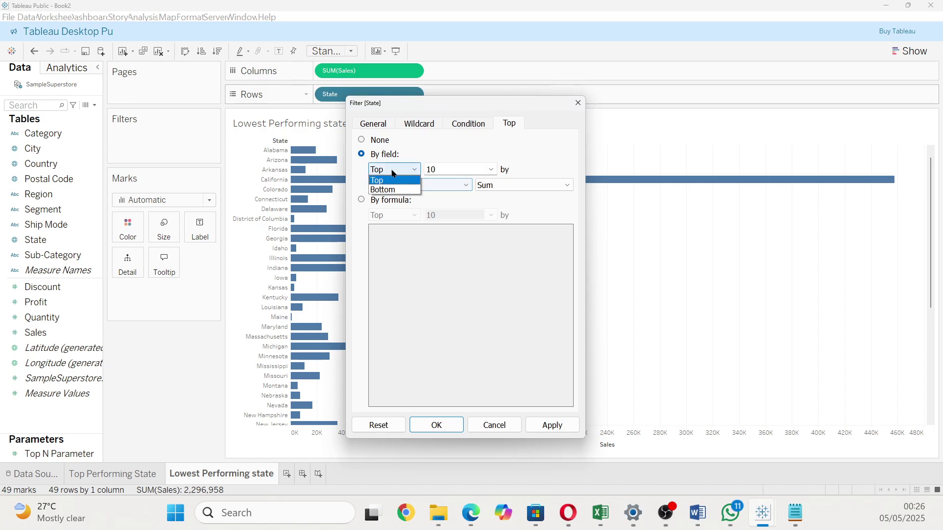
left_click(391, 190)
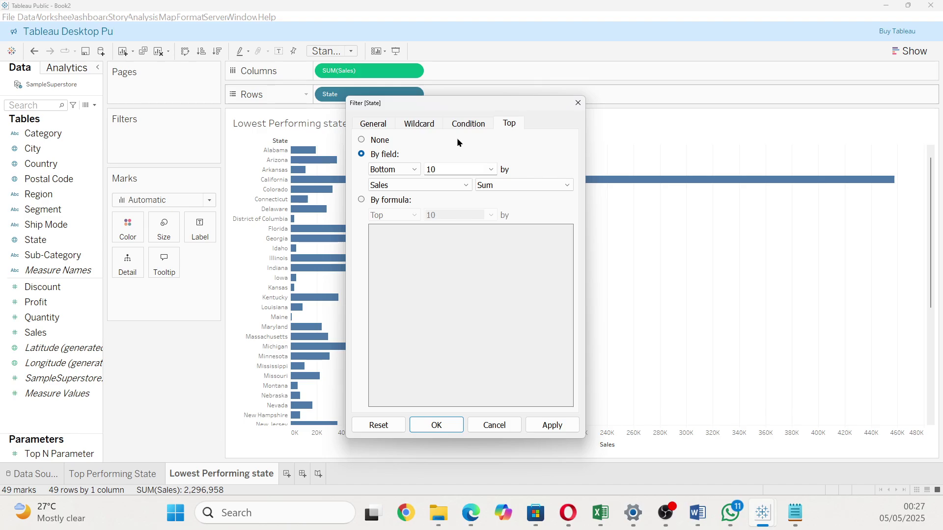
Create a parameter named Bottom N Parameter that allows all values, and apply it as the State filter's bottom count.
left_click(491, 169)
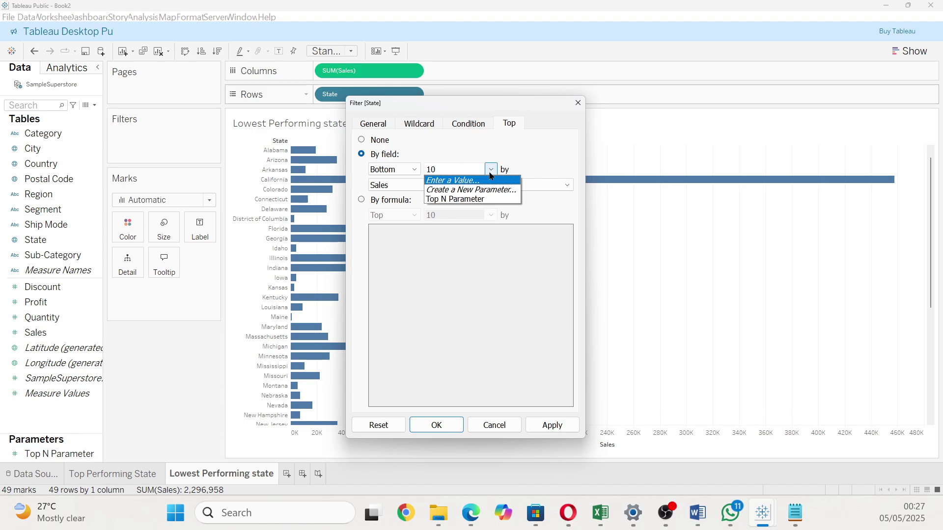
left_click(465, 188)
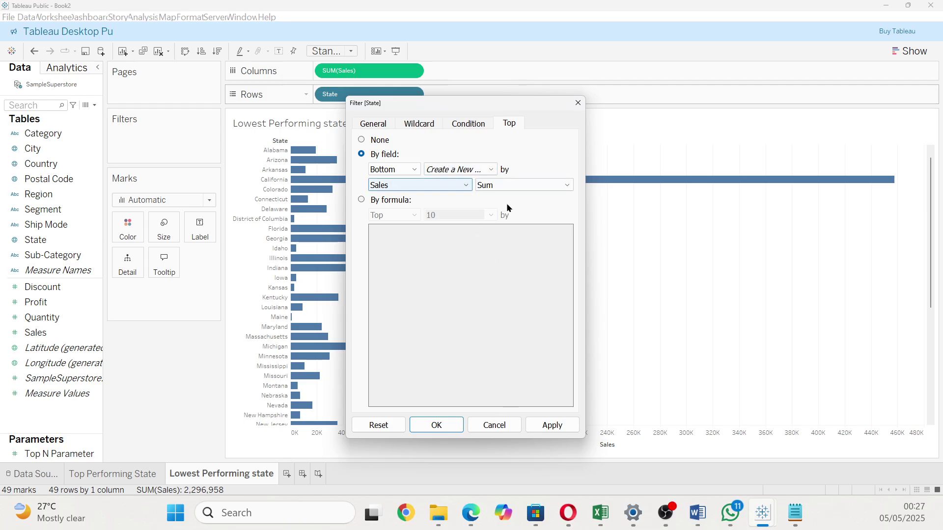
left_click(485, 170)
left_click(467, 190)
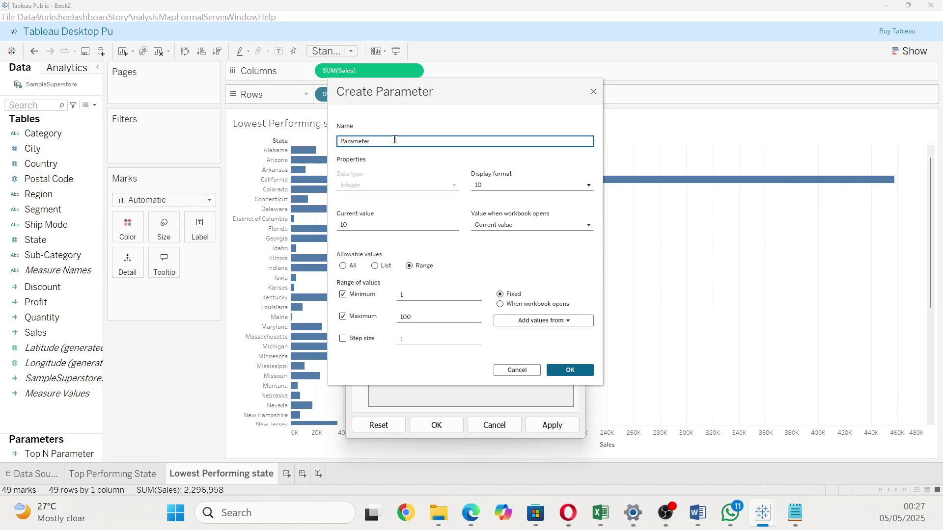
type("ottom N")
left_click(343, 266)
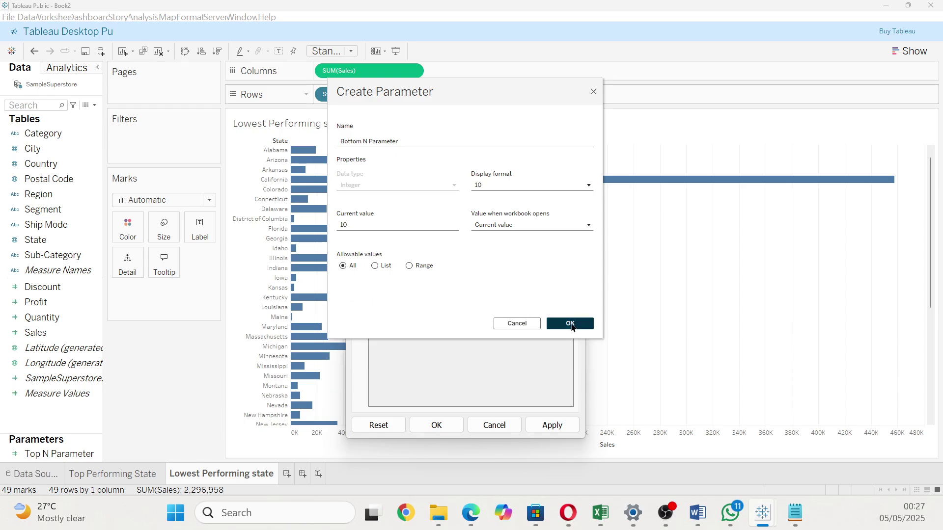
left_click(570, 323)
left_click(543, 424)
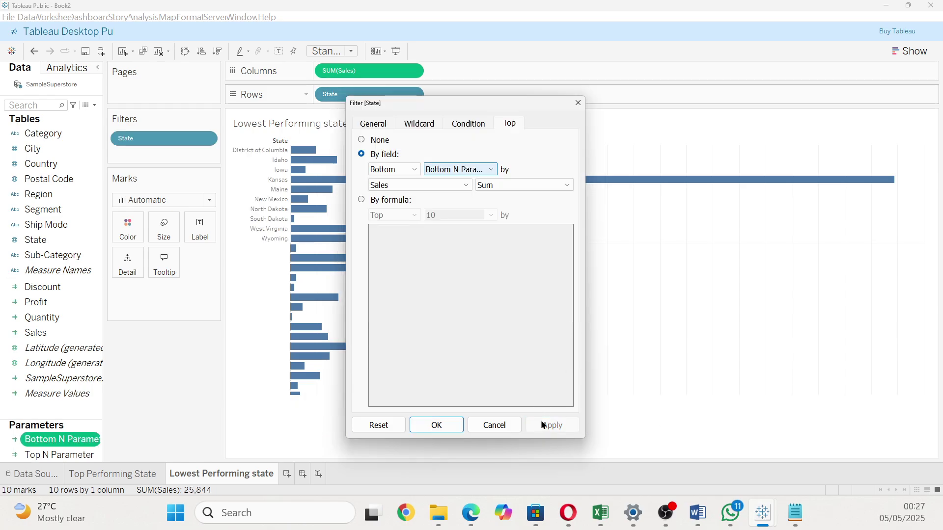
left_click(435, 424)
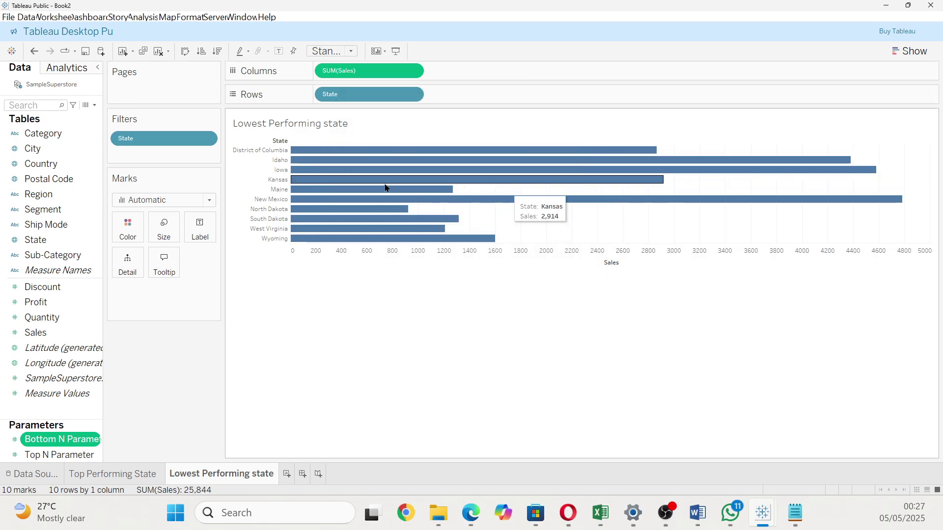
Label the bars on the Lowest Performing state sheet with their Sales values.
mouse_move(637, 164)
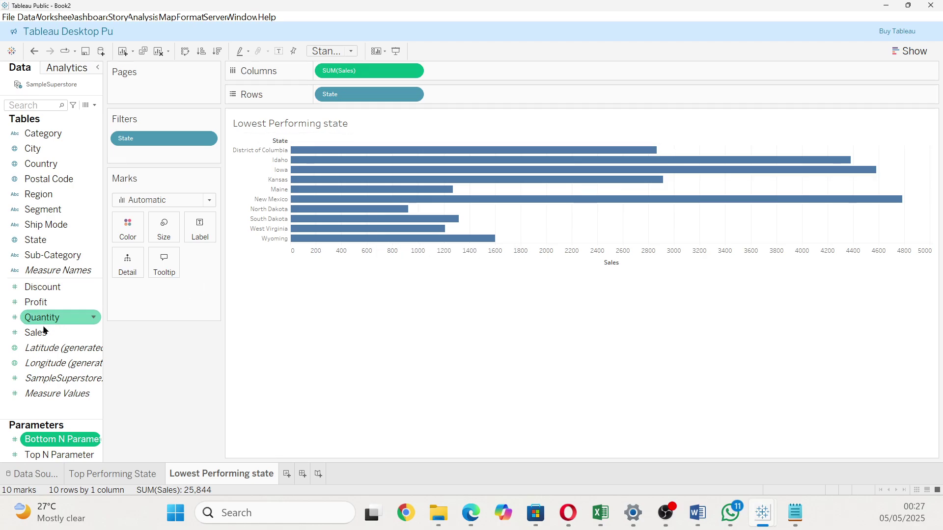
left_click_drag(42, 332, 206, 225)
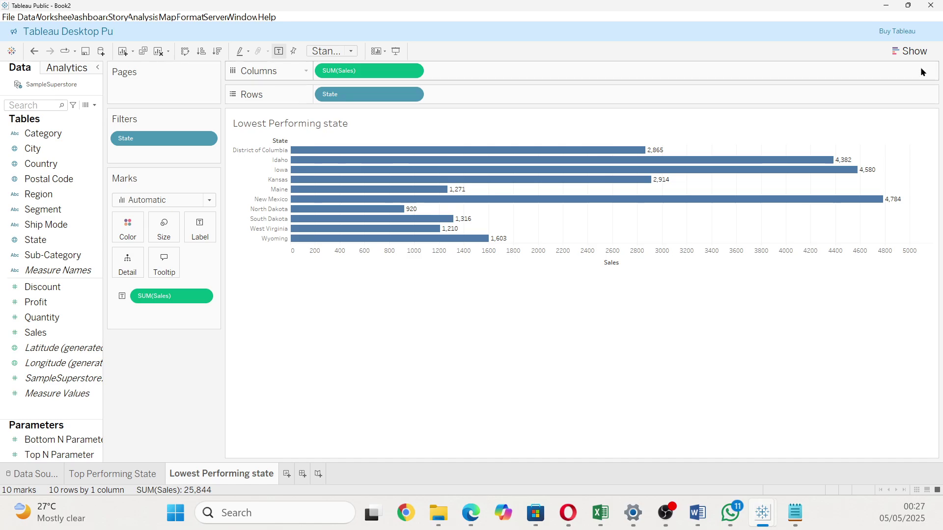
left_click(914, 51)
left_click(914, 51)
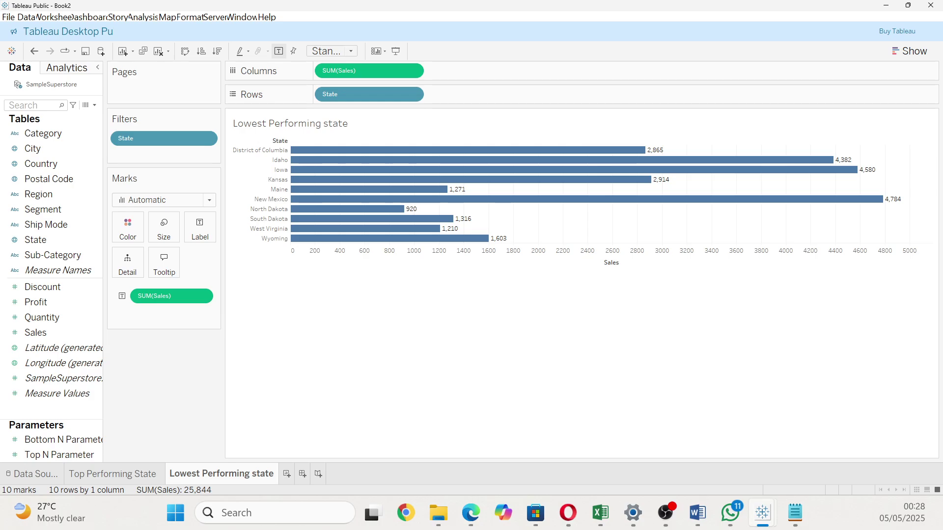
key("alt+Tab")
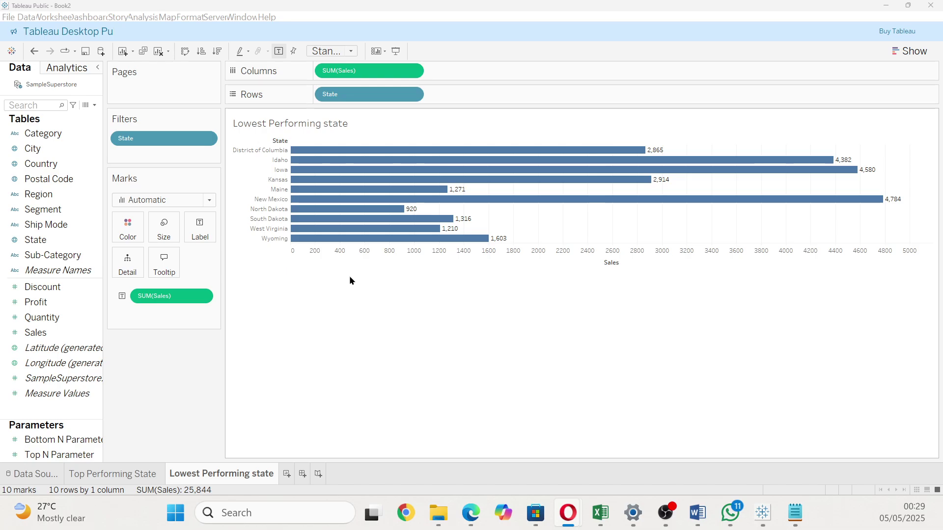
mouse_move(349, 243)
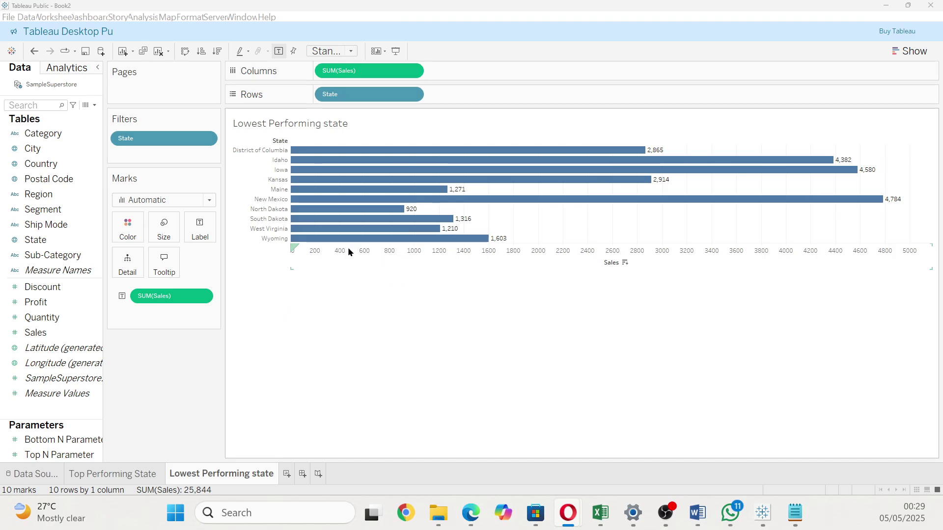
left_click(42, 289)
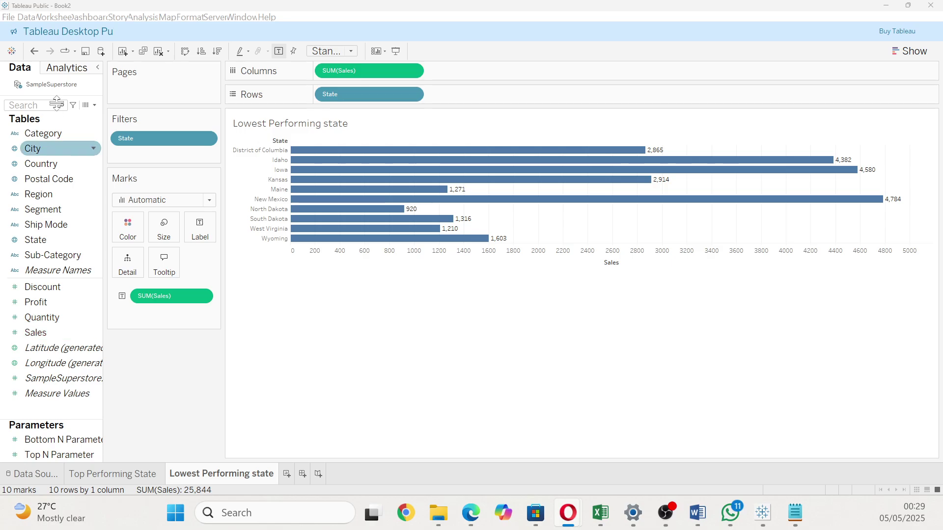
Set up a new parameter named Parameter by Measure with data type String and a list of allowable values.
left_click(95, 106)
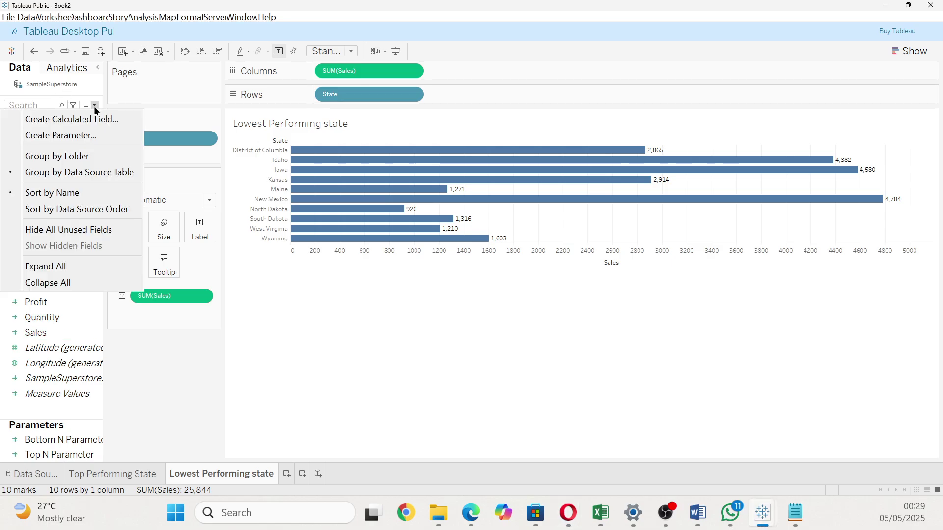
left_click(64, 135)
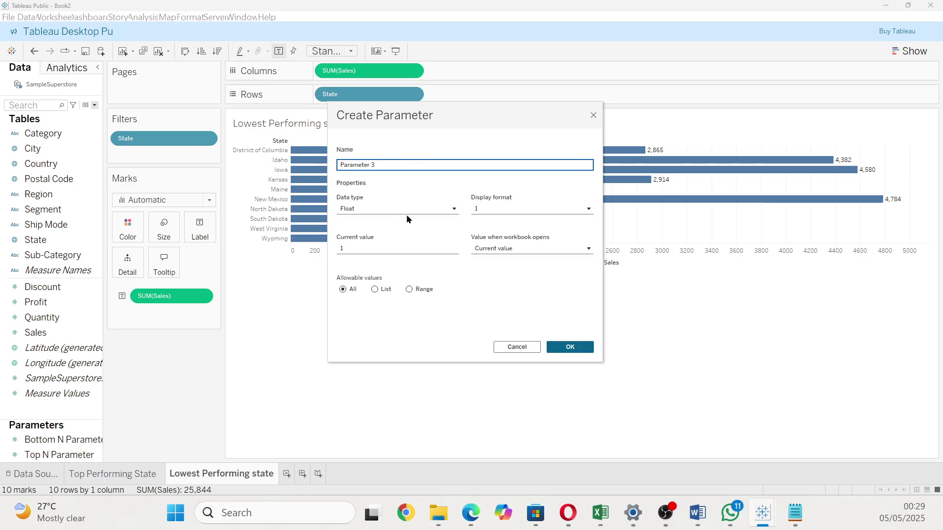
left_click(405, 160)
key("BackSpace")
type("by Measure")
left_click(359, 208)
left_click(361, 235)
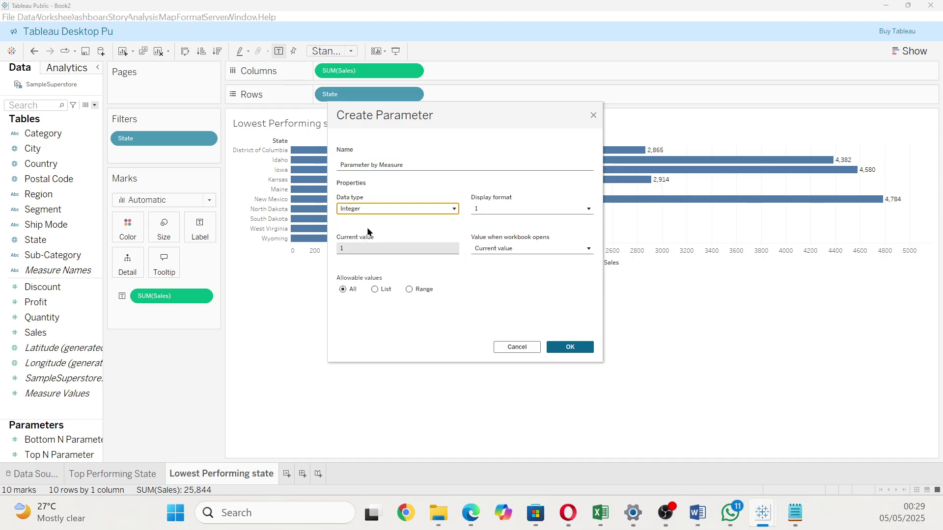
left_click(375, 208)
left_click(361, 247)
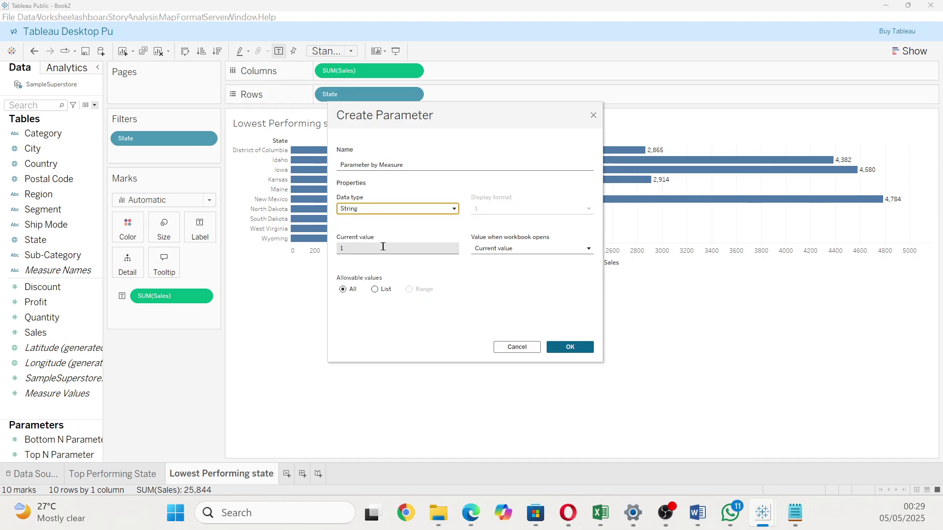
left_click(374, 289)
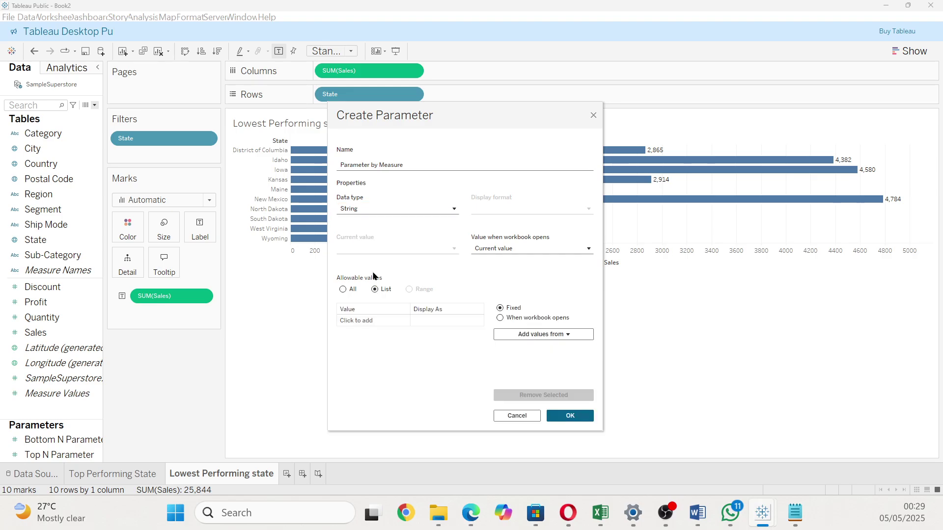
Add Discount, Profit, Quantity and Sales as the list values of Parameter by Measure and create the parameter.
left_click(360, 318)
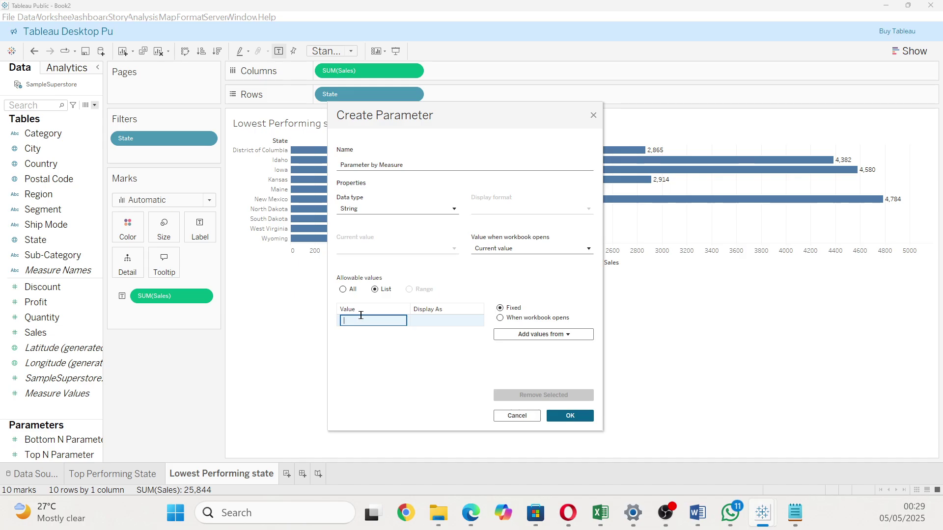
type("Discount")
key("Return")
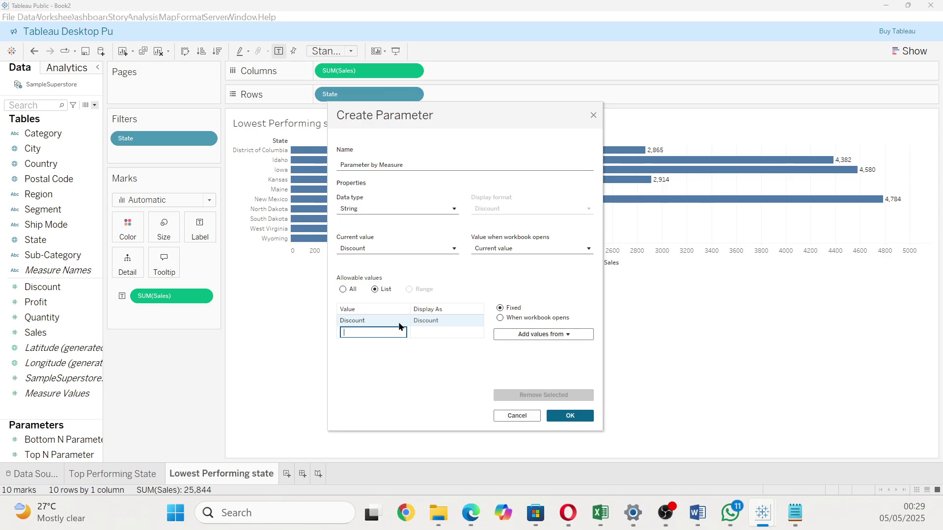
type("Parame")
key("BackSpace")
type("rofit")
key("Return")
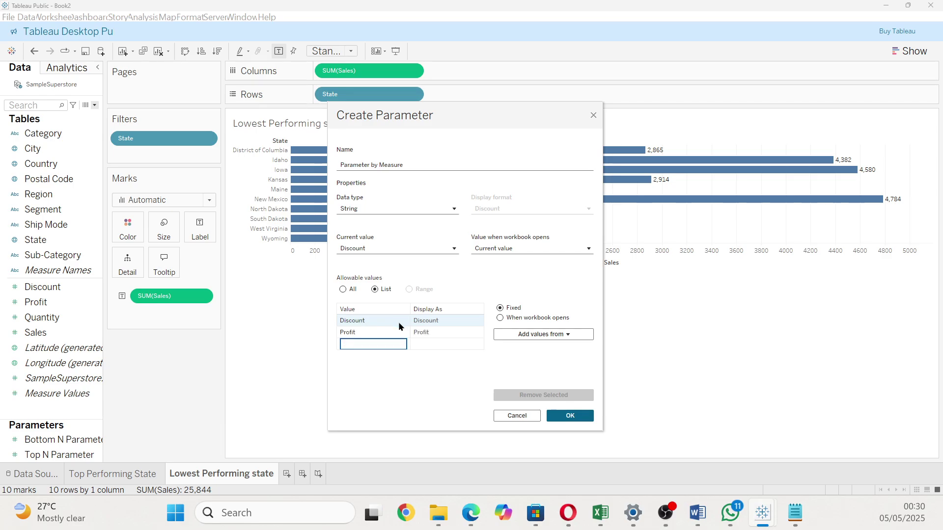
type("Quantity")
key("Return")
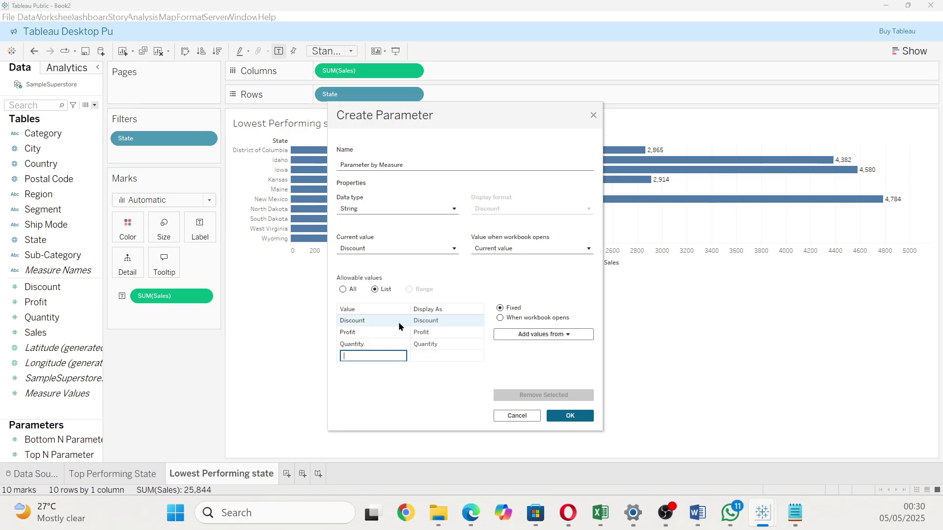
type("Sales")
key("Return")
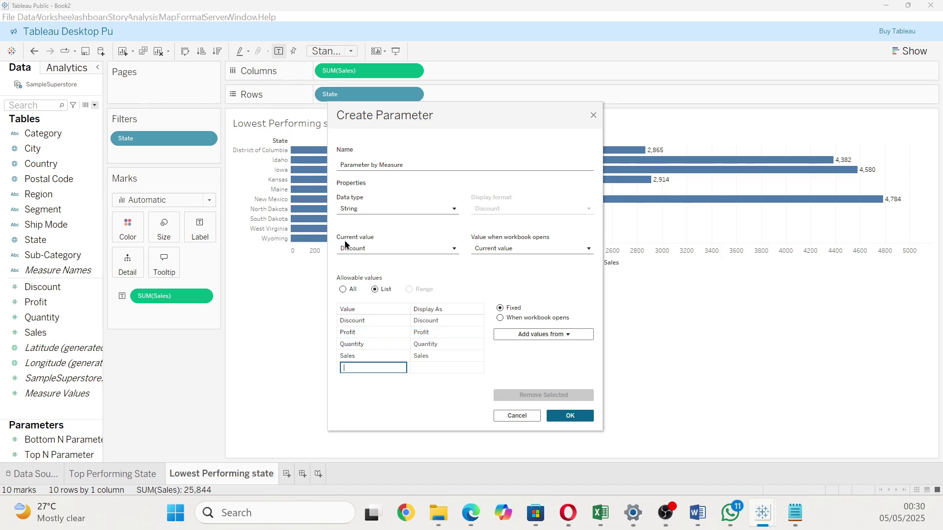
left_click(569, 417)
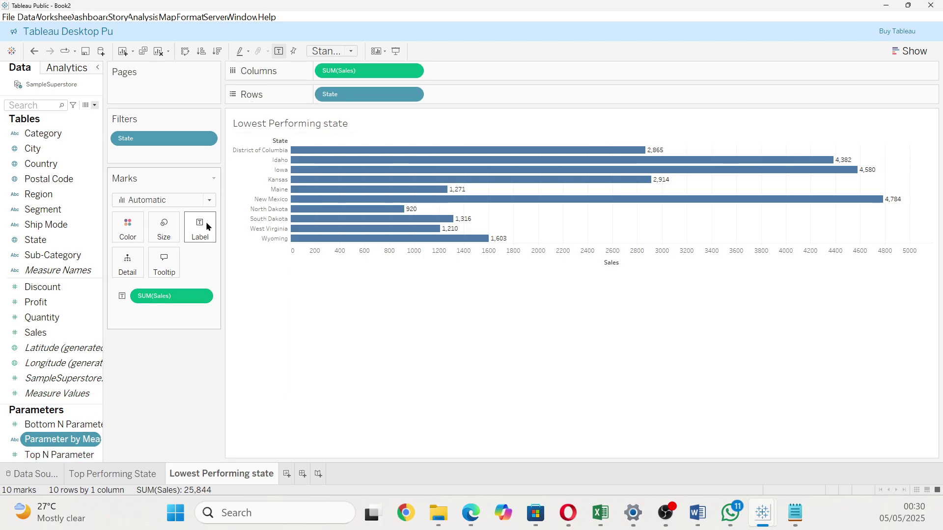
Set up a new parameter named Parameter by Dimension with data type String and a list of allowable values.
left_click(95, 105)
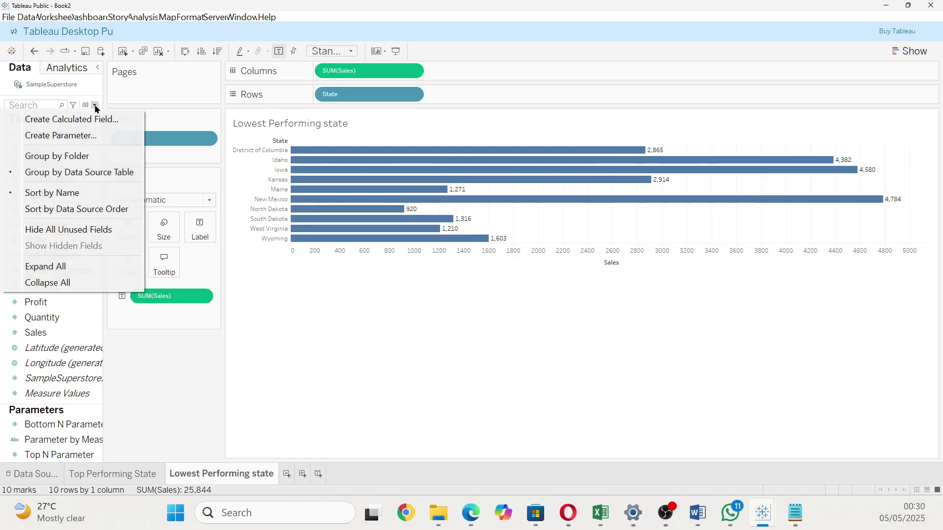
left_click(84, 136)
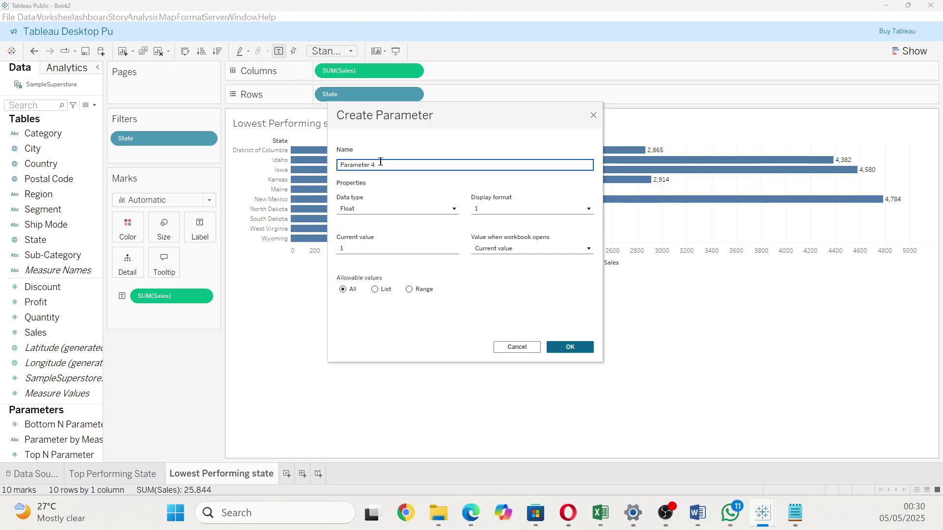
key("BackSpace")
type("by Dimension")
left_click(443, 210)
left_click(388, 246)
left_click(387, 248)
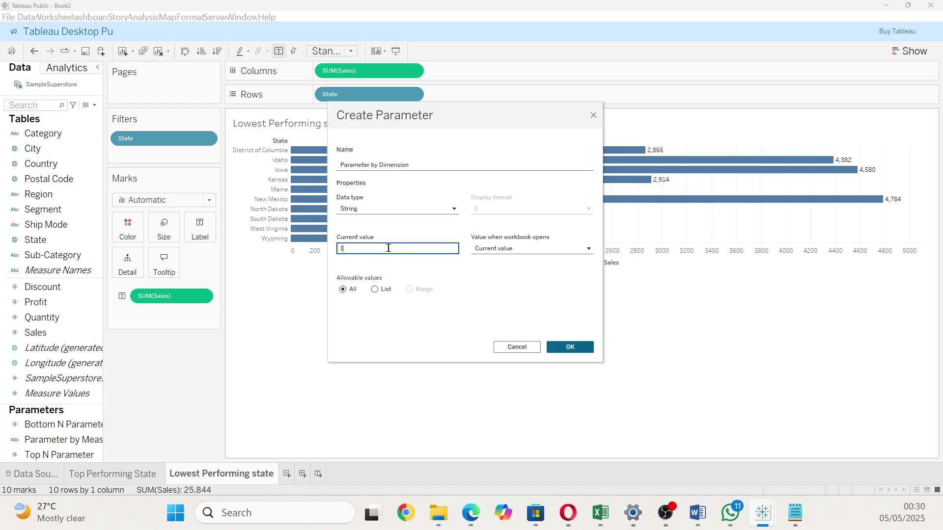
left_click(374, 289)
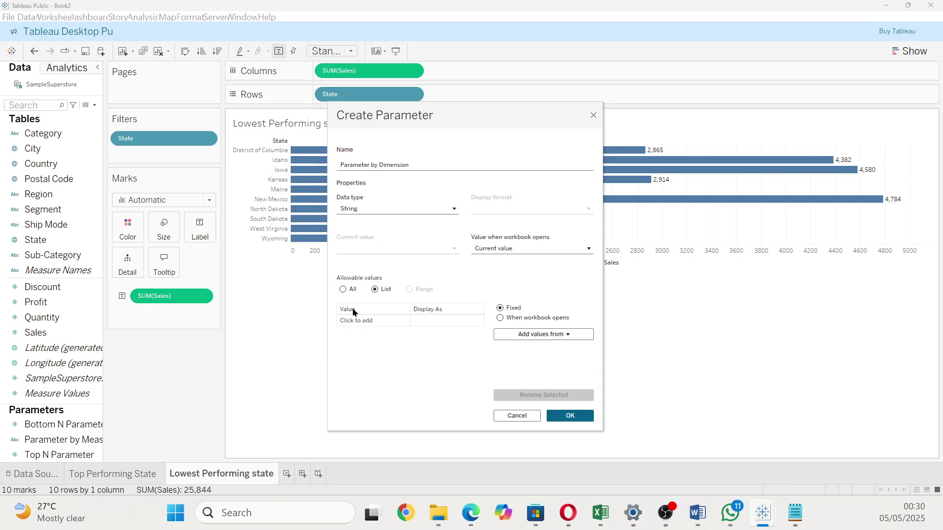
Add City, State, Region and Category as the list values of Parameter by Dimension and create the parameter.
left_click(368, 317)
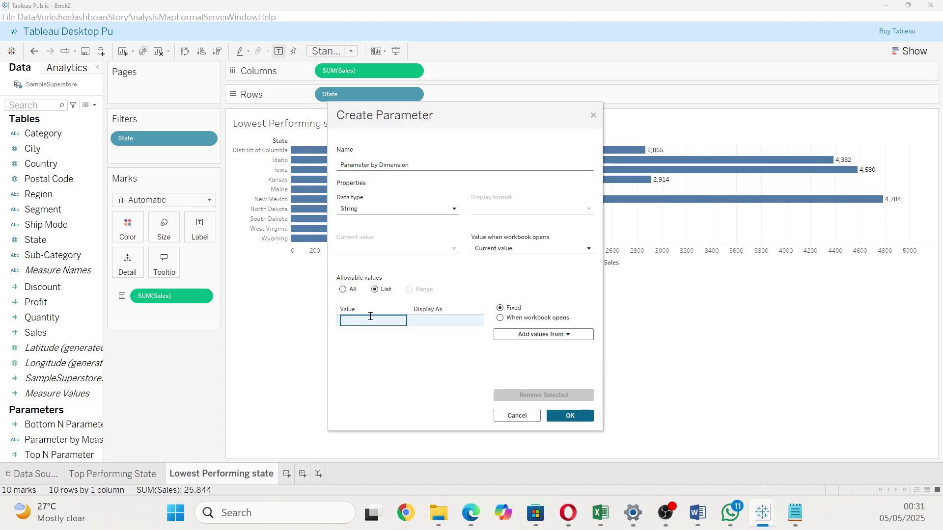
type("City")
key("Return")
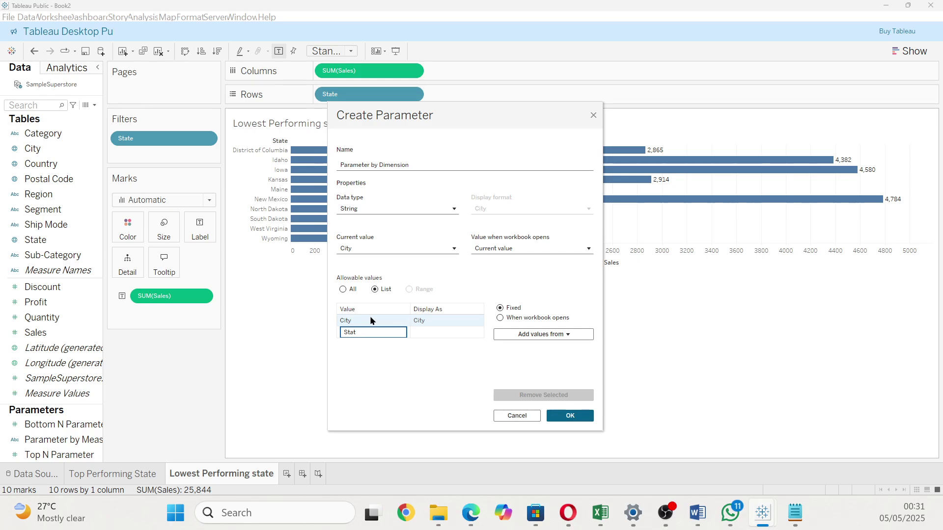
key("Return")
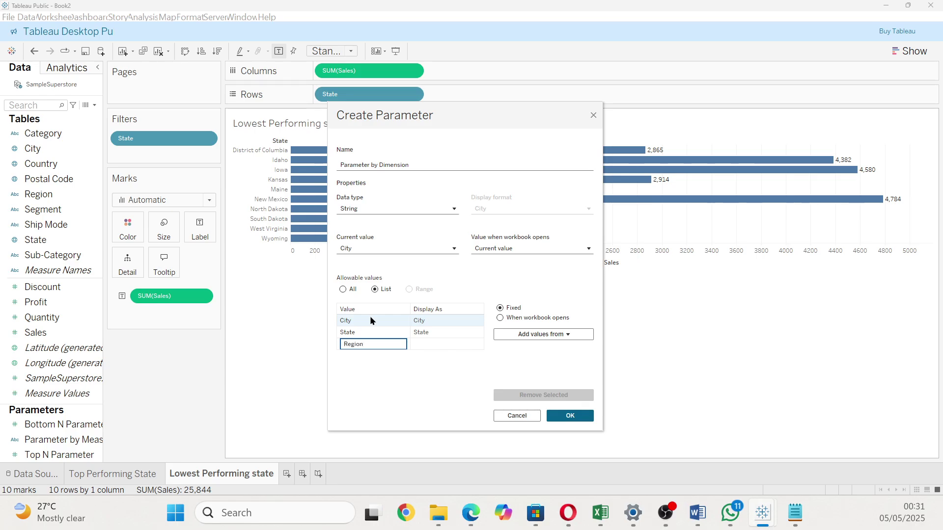
key("Return")
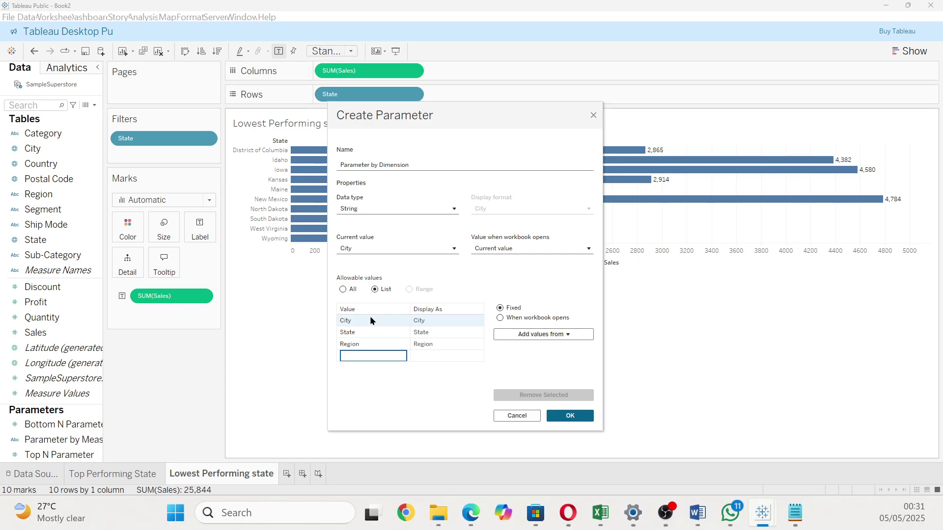
type("Category")
key("Return")
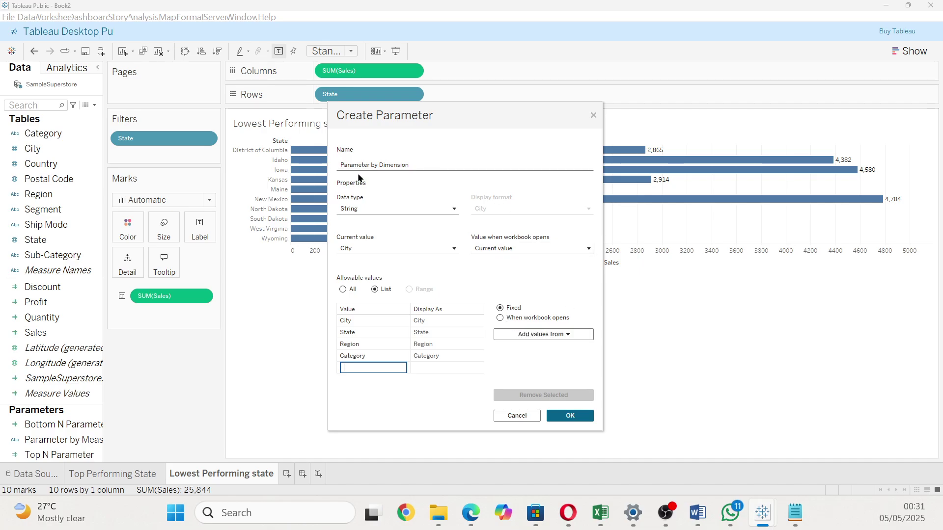
left_click(570, 415)
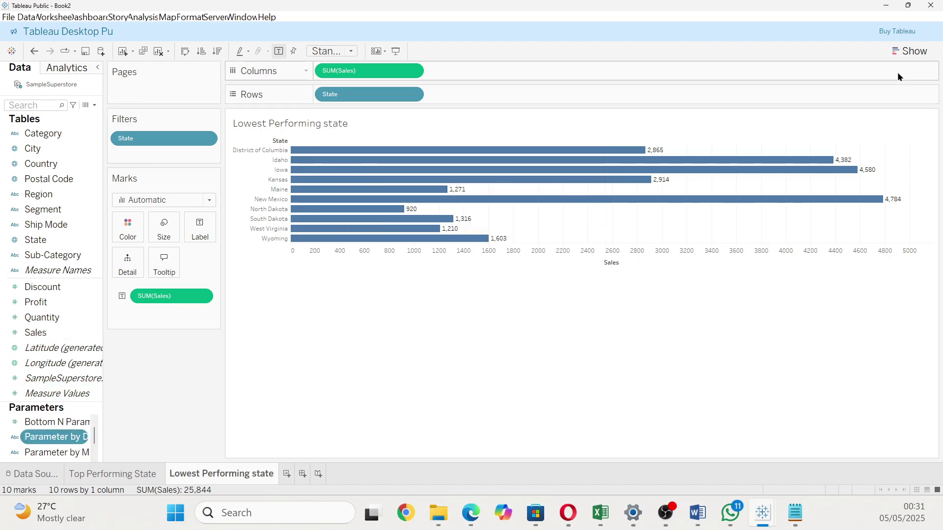
Try to show the Parameter by Dimension and Parameter by Measure controls on the Lowest Performing state sheet.
right_click(63, 436)
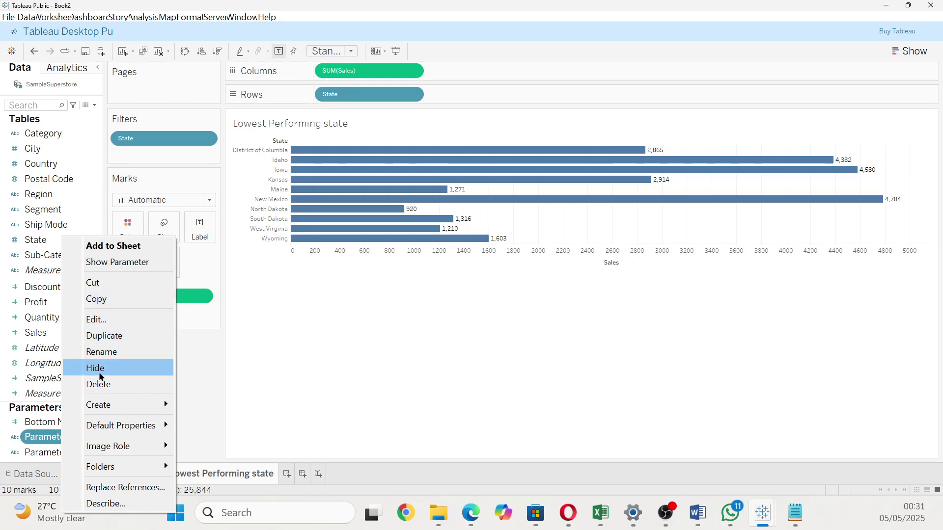
left_click(111, 265)
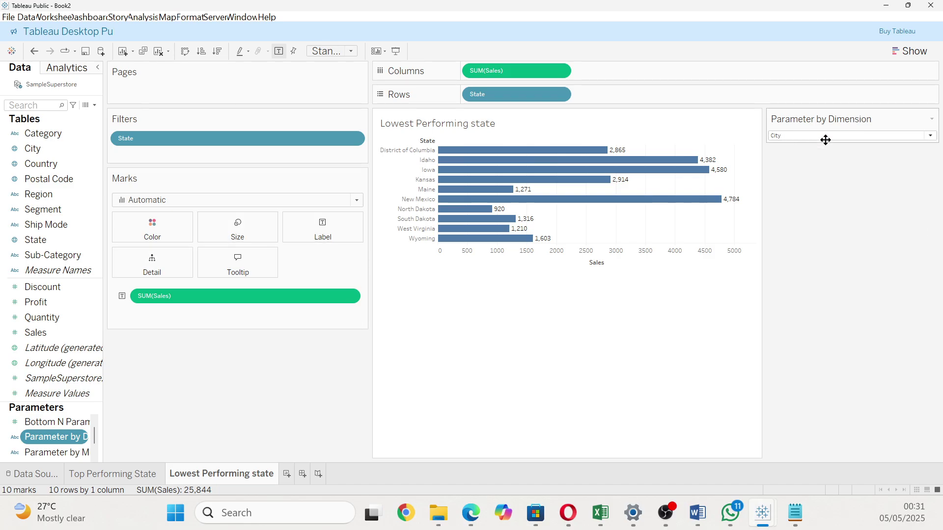
left_click(55, 451)
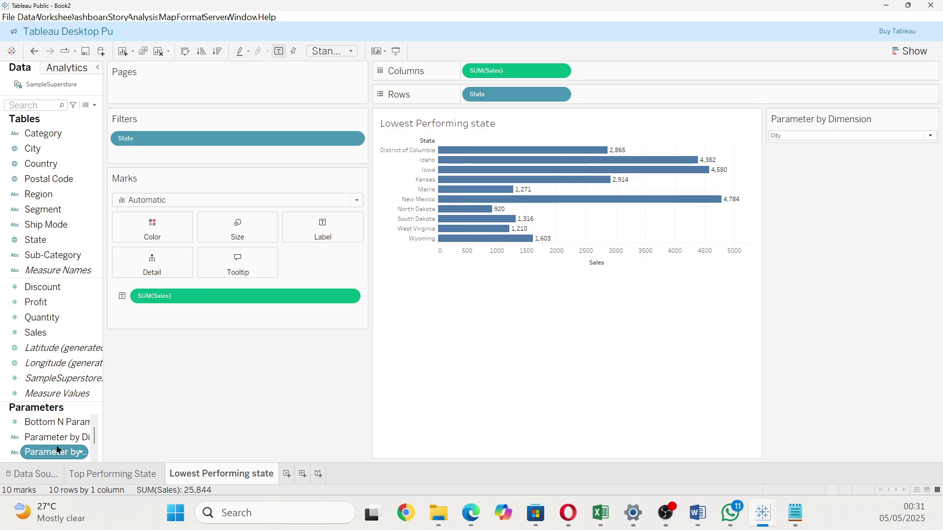
right_click(58, 449)
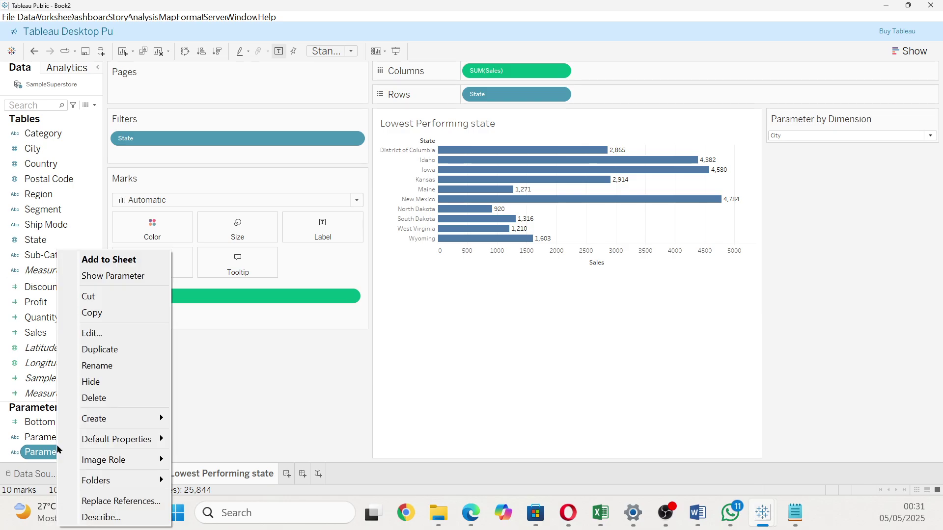
left_click(116, 276)
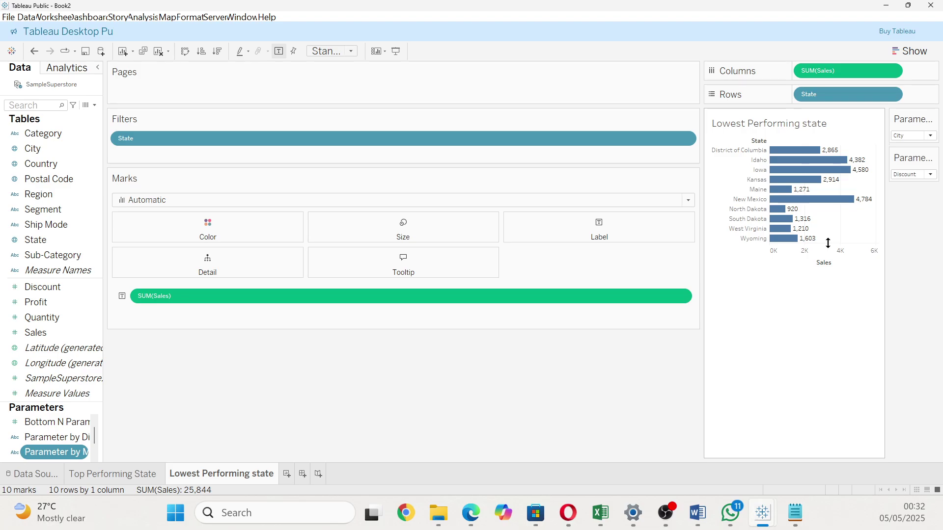
key("ctrl+z")
key("ctrl+z")
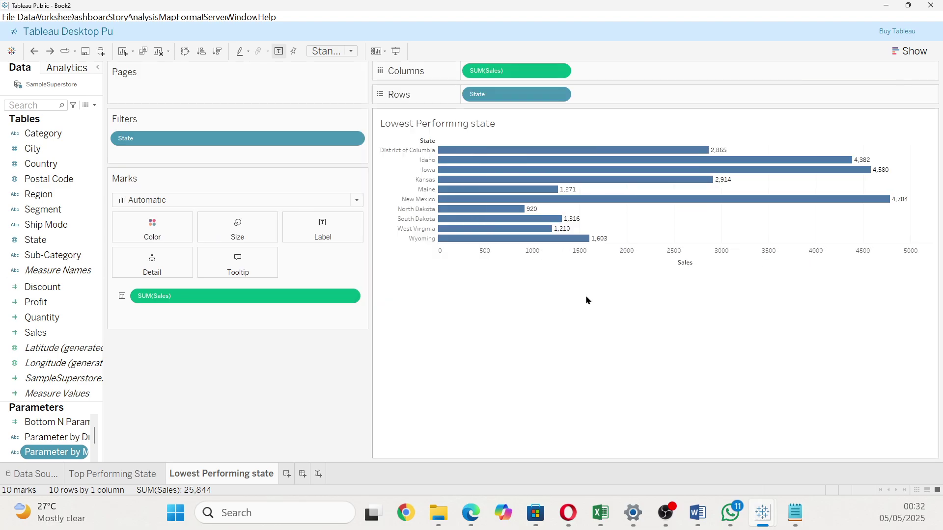
Show the Bottom N Parameter control on the Lowest Performing state sheet.
left_click(909, 51)
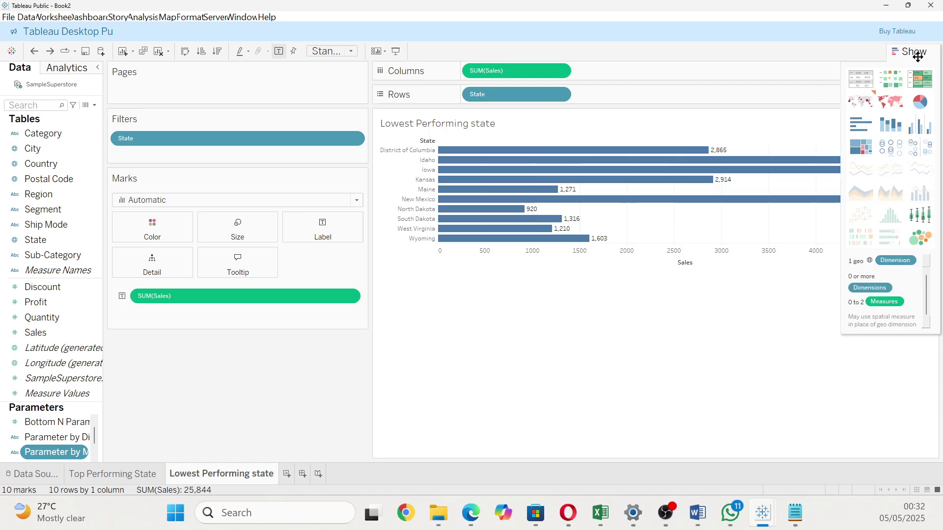
right_click(45, 425)
mouse_move(85, 412)
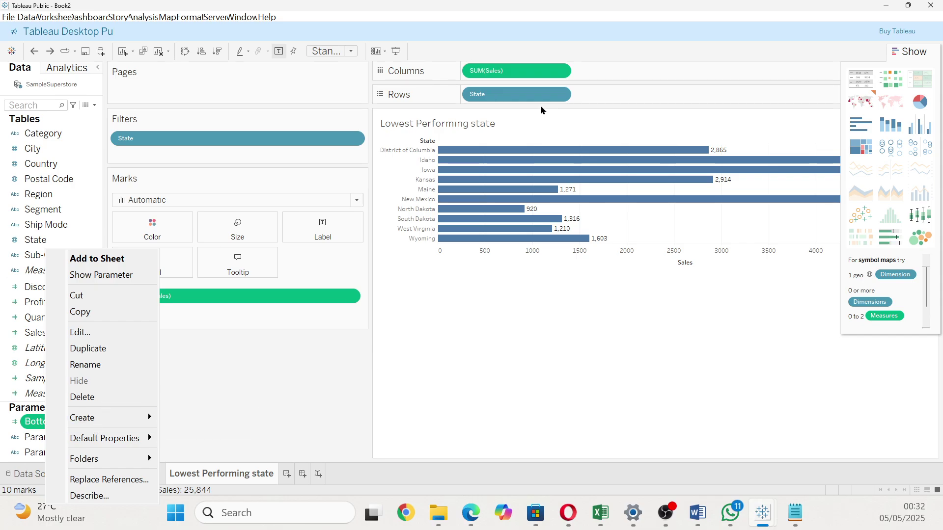
left_click(112, 276)
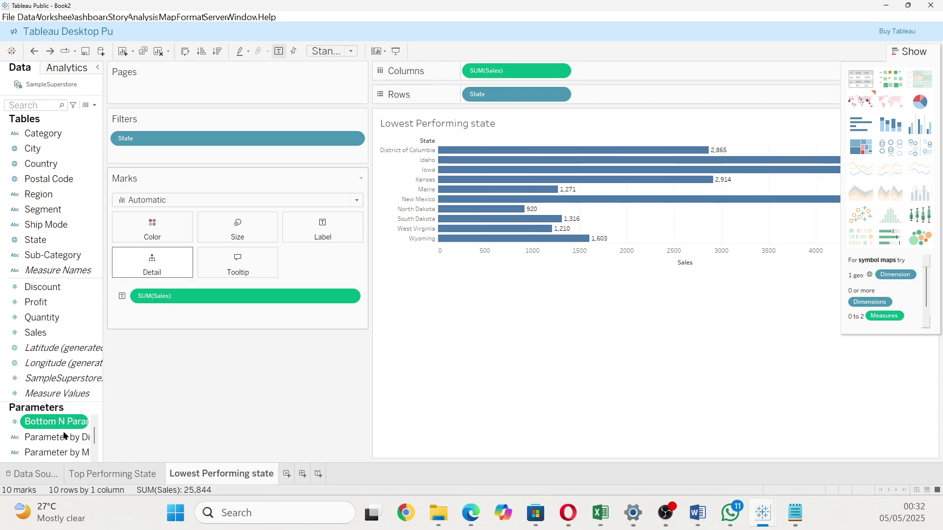
left_click(63, 436)
left_click(59, 452, "ctrl")
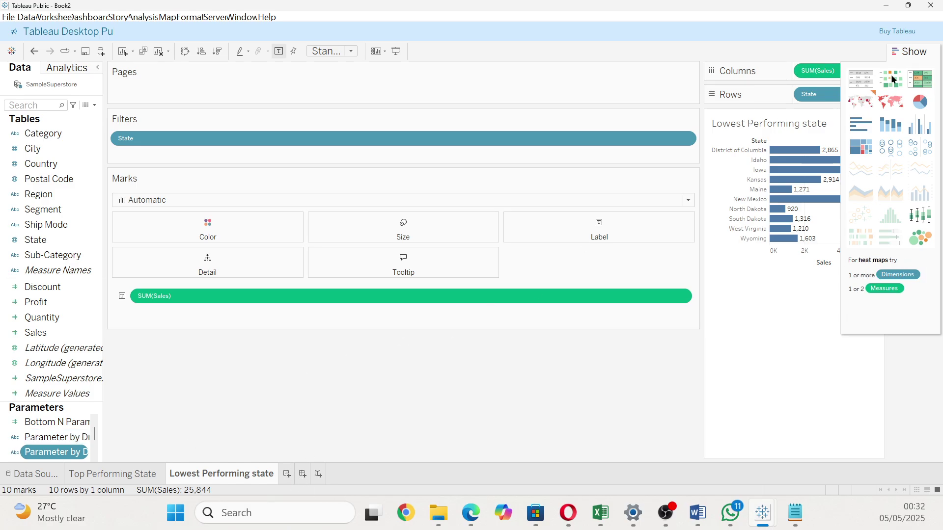
left_click(903, 53)
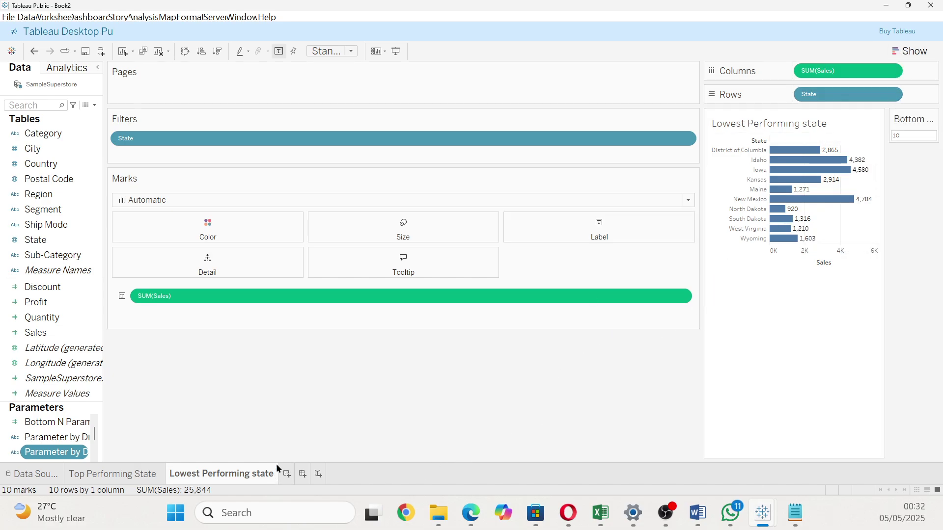
Add a new blank worksheet after the Lowest Performing state sheet.
double_click(286, 472)
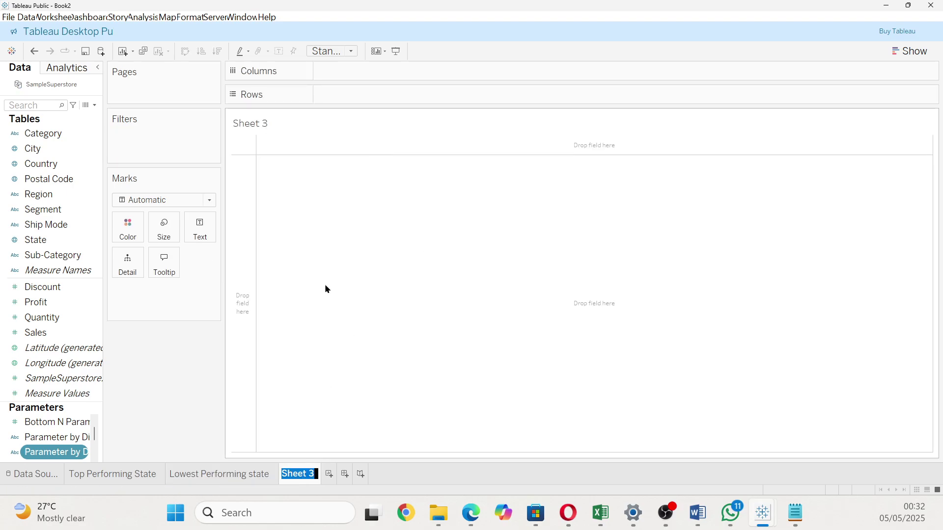
left_click(51, 450)
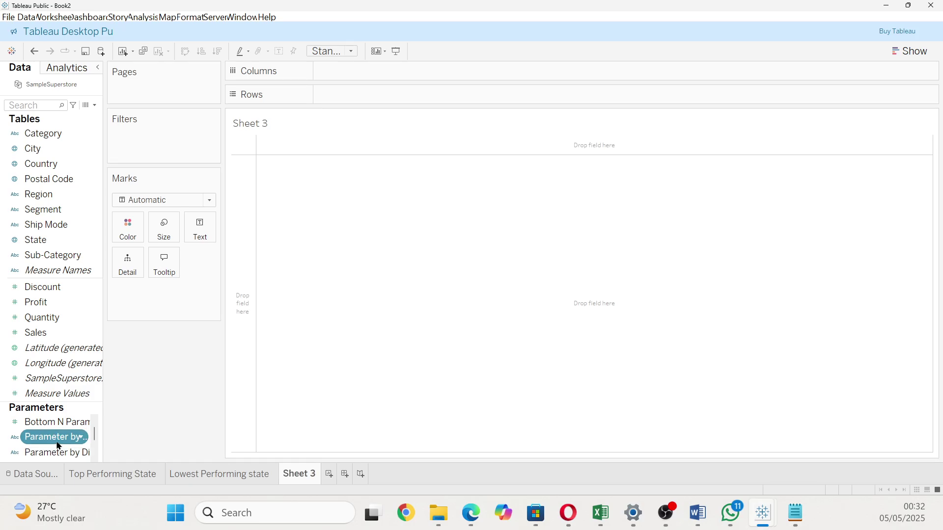
left_click(64, 448, "ctrl")
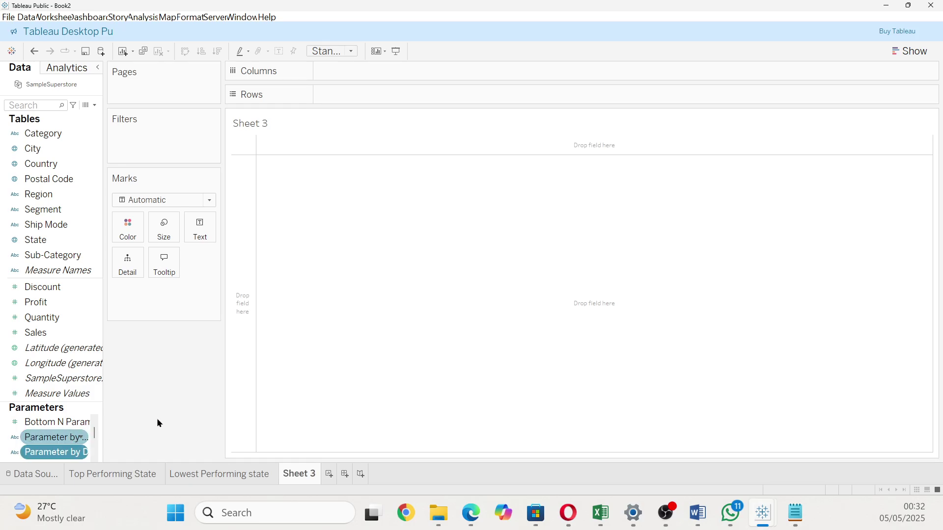
left_click(64, 447, "ctrl")
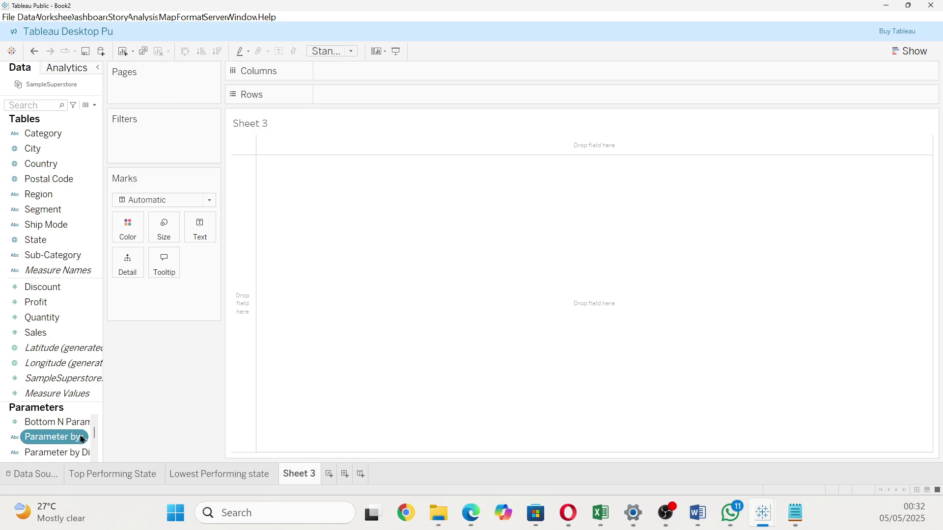
key("shift+Down")
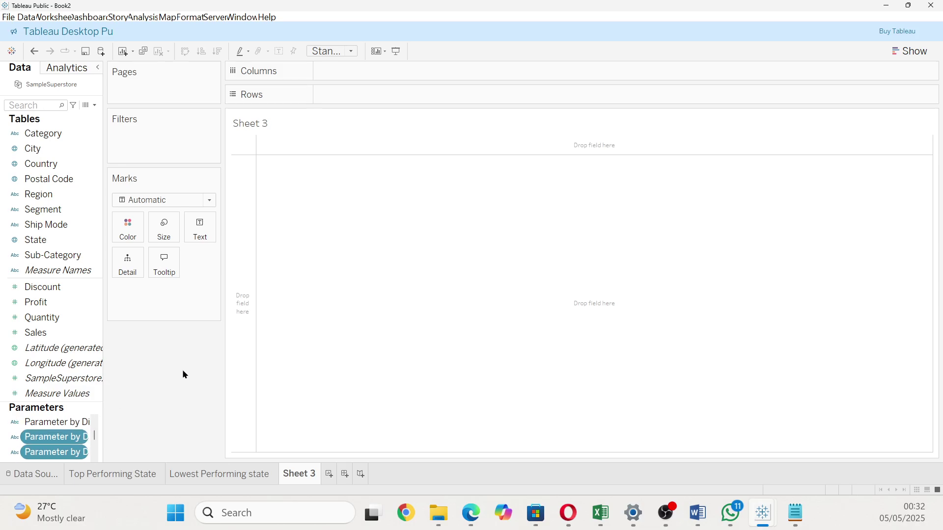
left_click(219, 474)
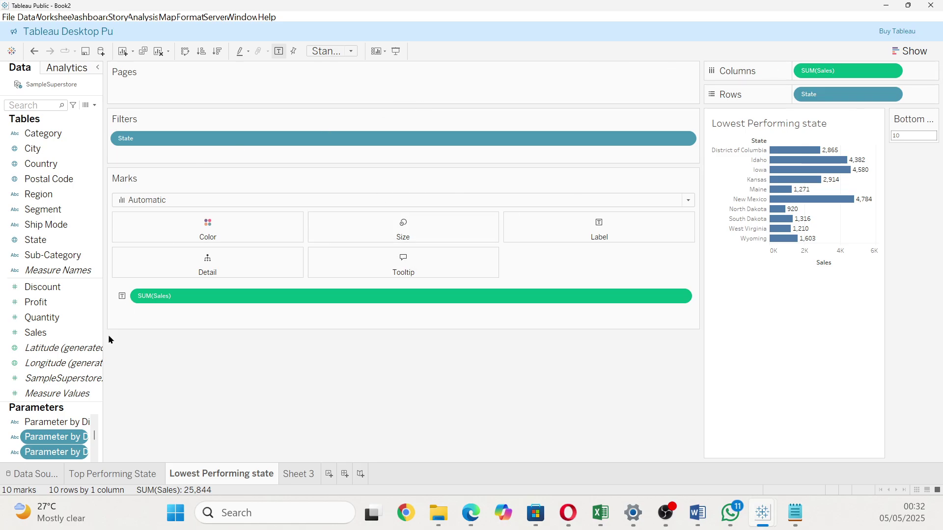
left_click(314, 474)
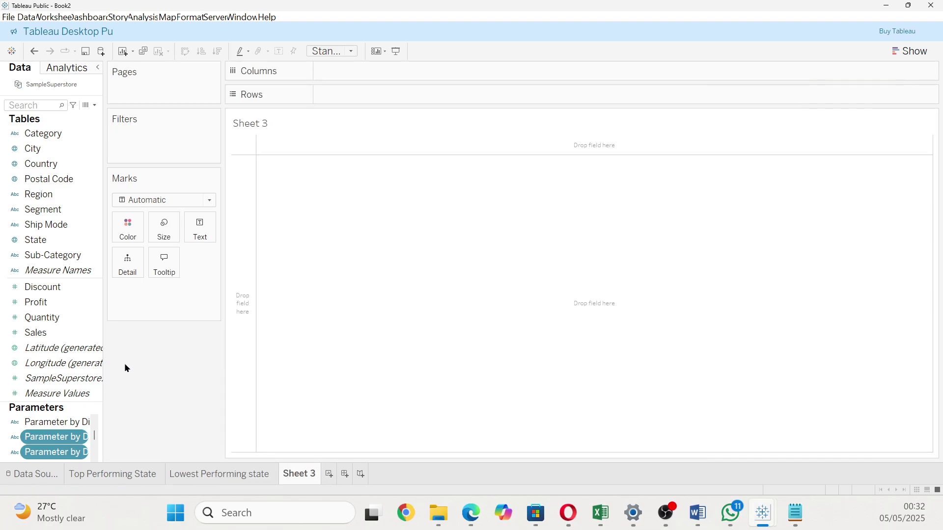
Build a bar chart on the new sheet with Sales on Columns and State on Rows.
left_click_drag(36, 332, 381, 97)
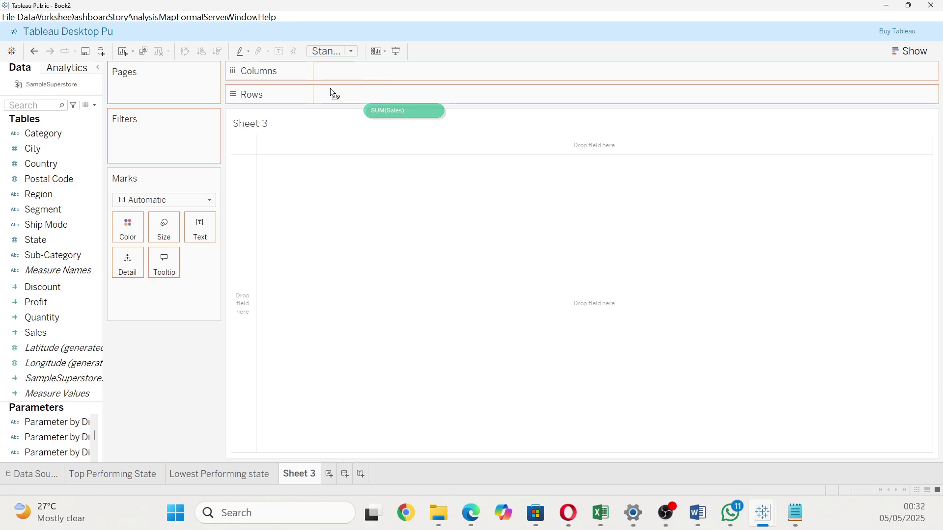
left_click_drag(334, 66, 337, 66)
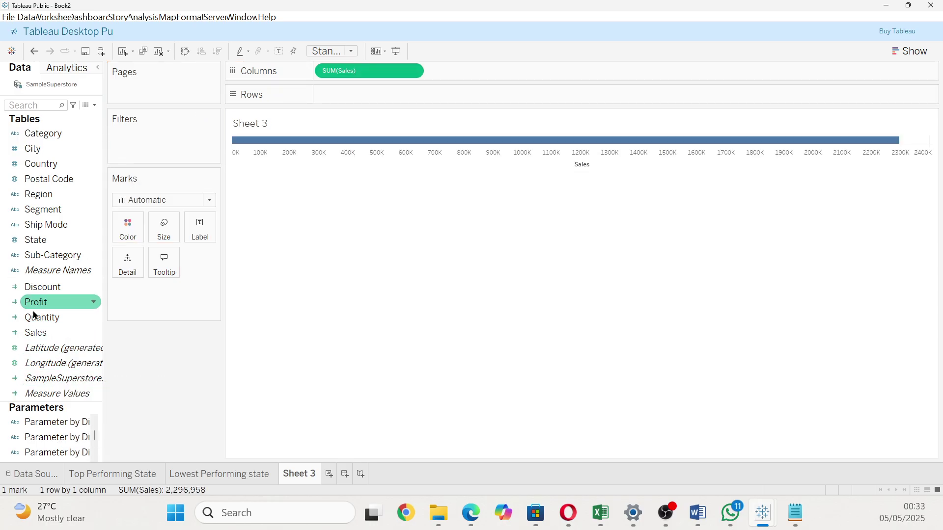
left_click_drag(32, 243, 365, 89)
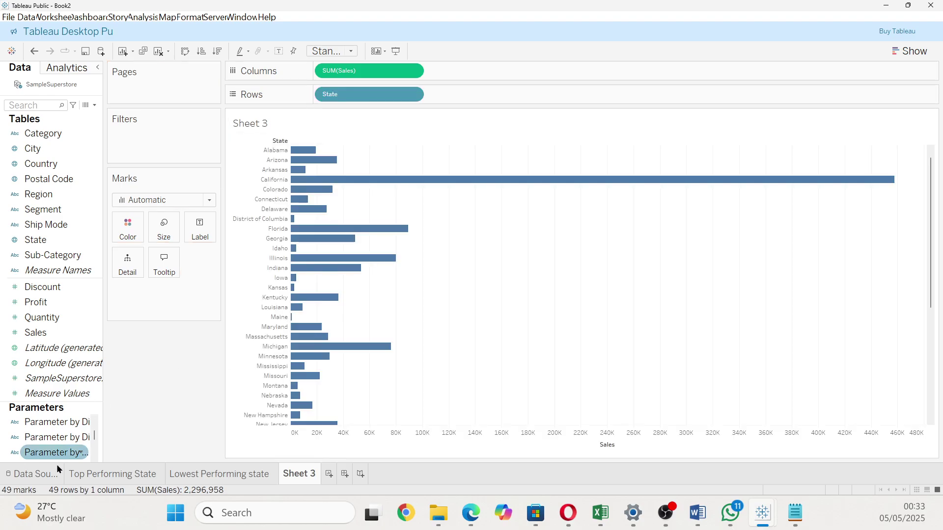
Show the Parameter by Dimension and Parameter by Measure controls beside the Sheet 3 chart and resize the panes so both chart and controls are readable.
right_click(69, 423)
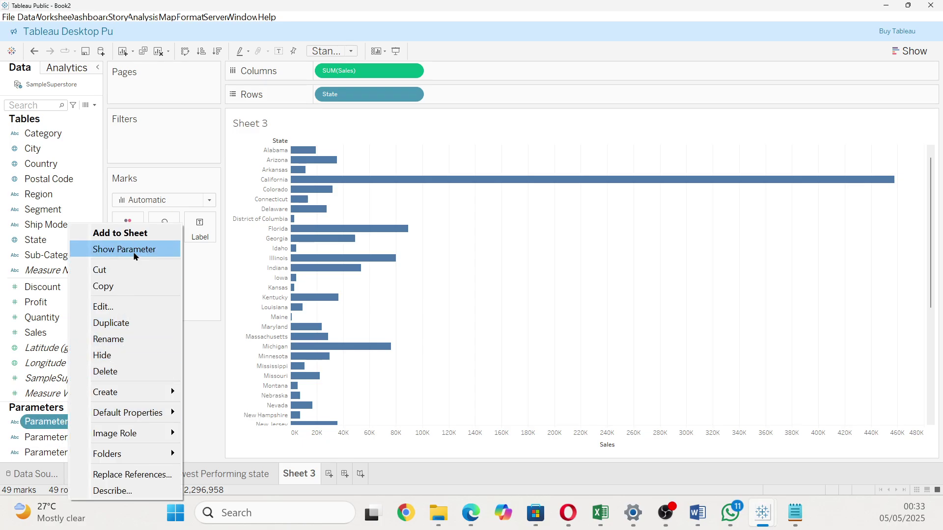
left_click(132, 250)
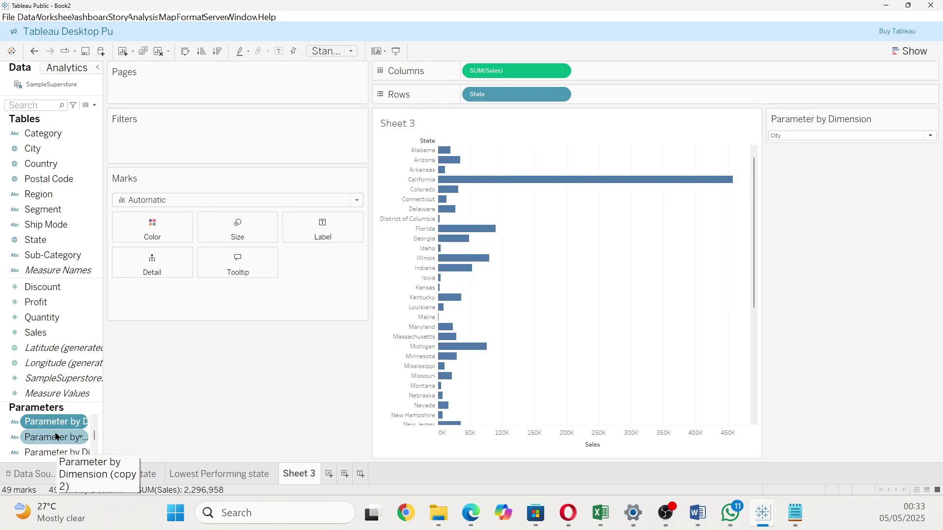
scroll(62, 439, "down", 1)
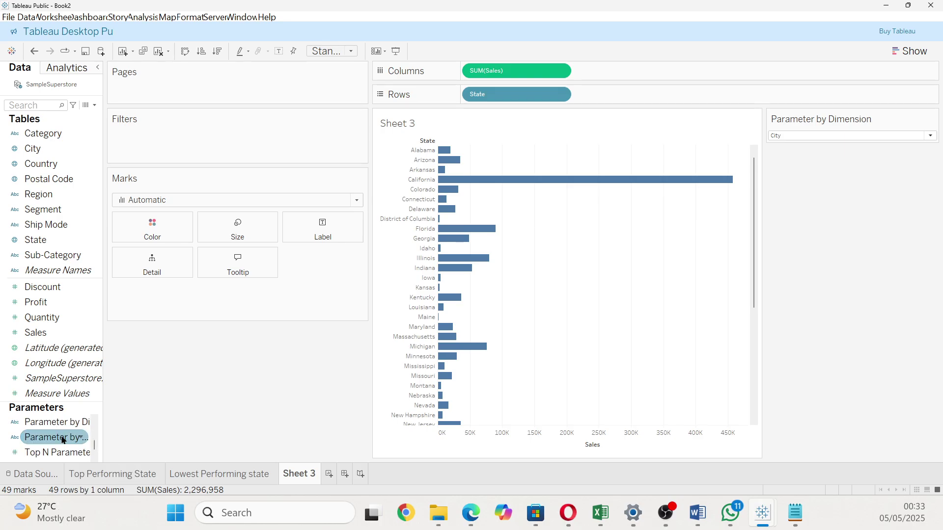
left_click(63, 438)
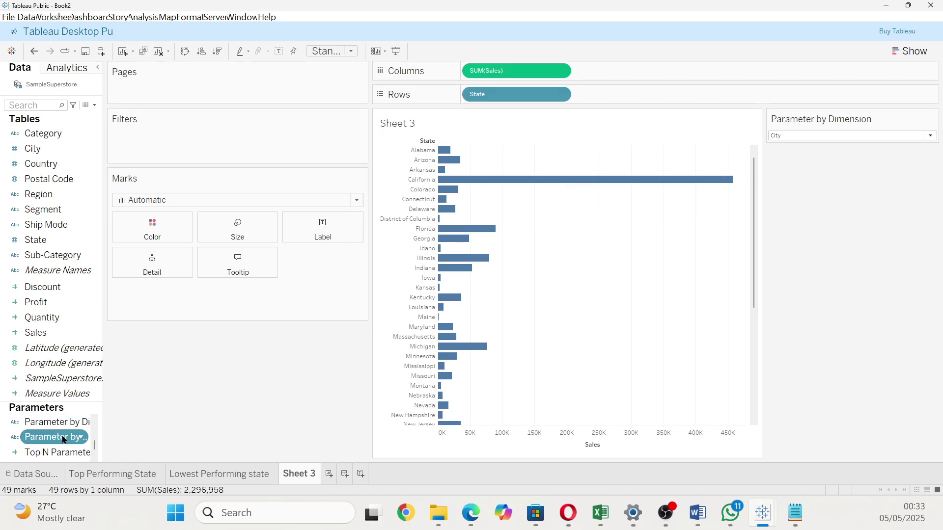
right_click(63, 438)
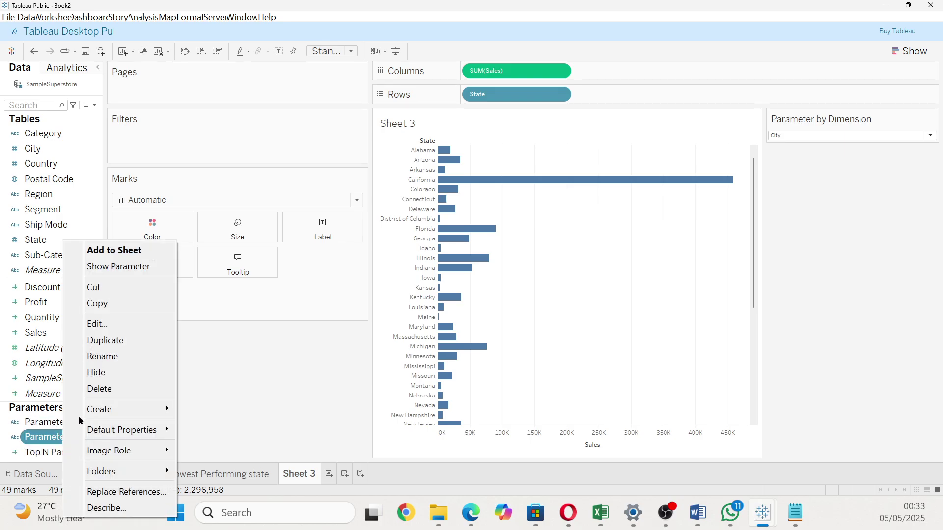
left_click(126, 265)
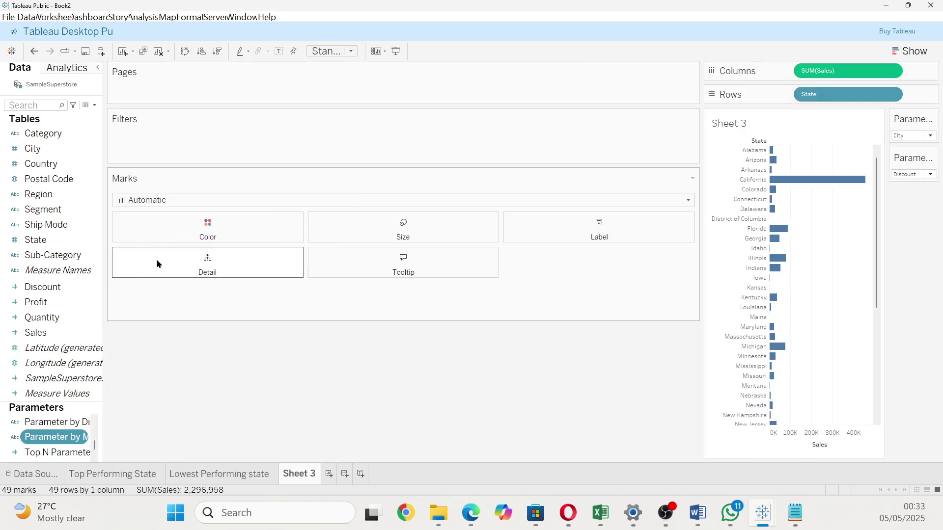
left_click_drag(701, 249, 454, 310)
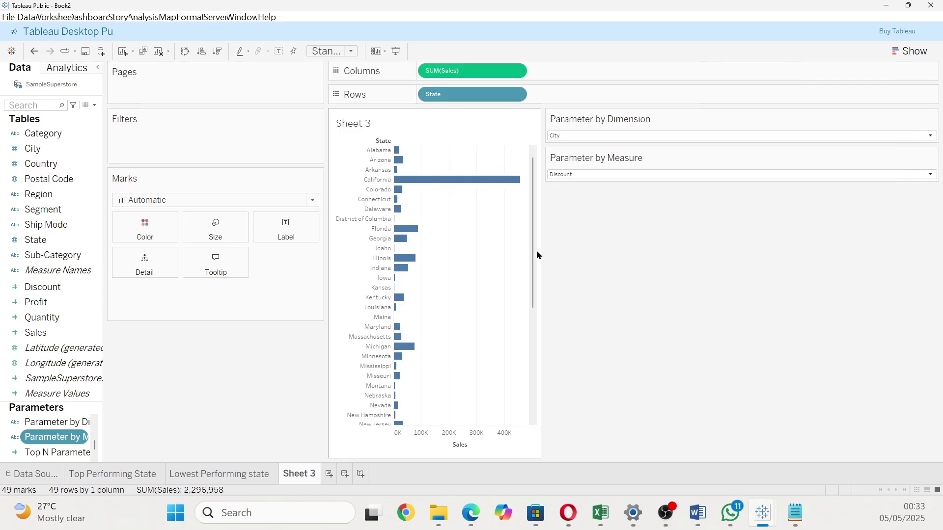
left_click_drag(542, 253, 692, 249)
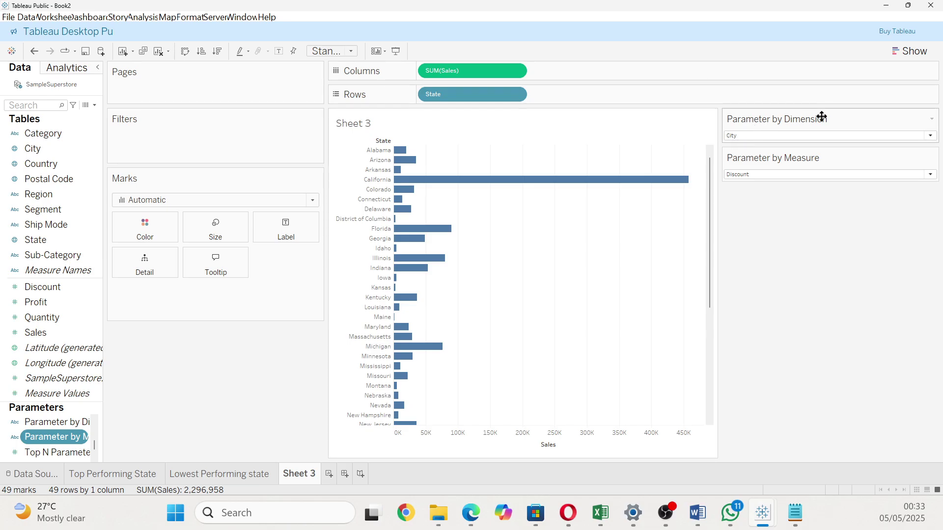
Display both parameter controls as single value lists, then choose Quantity for Parameter by Measure and Region for Parameter by Dimension.
left_click(931, 118)
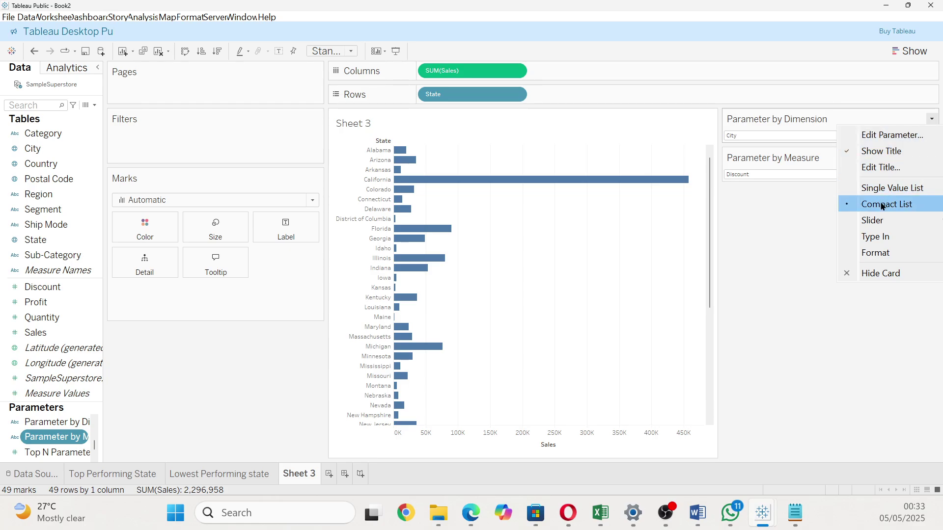
left_click(883, 186)
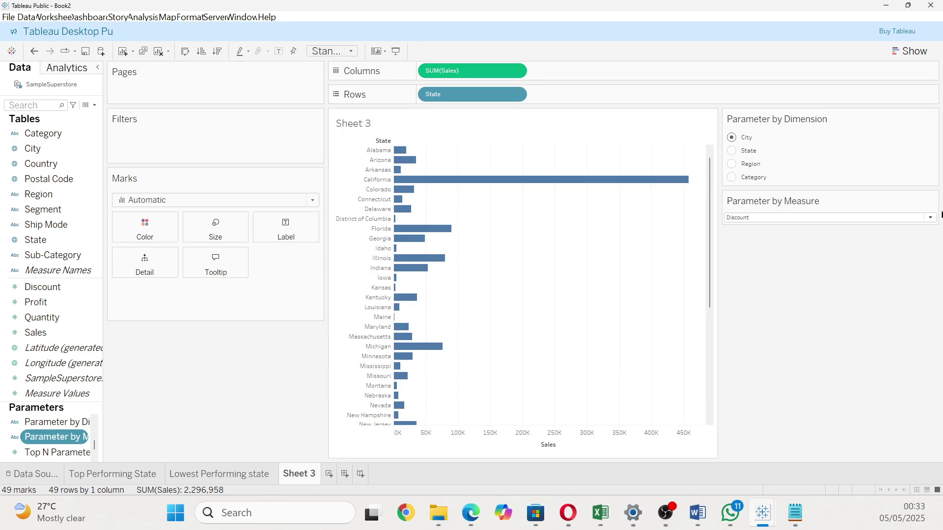
left_click(931, 200)
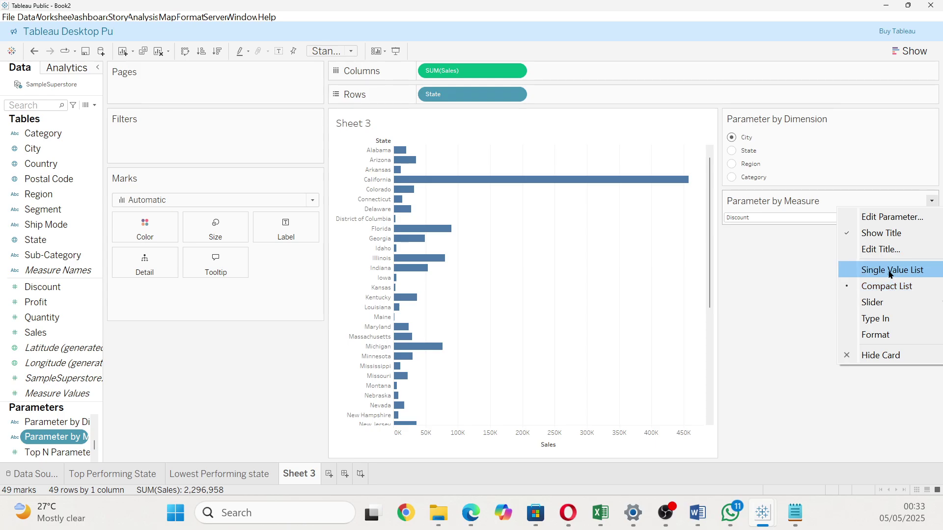
left_click(890, 274)
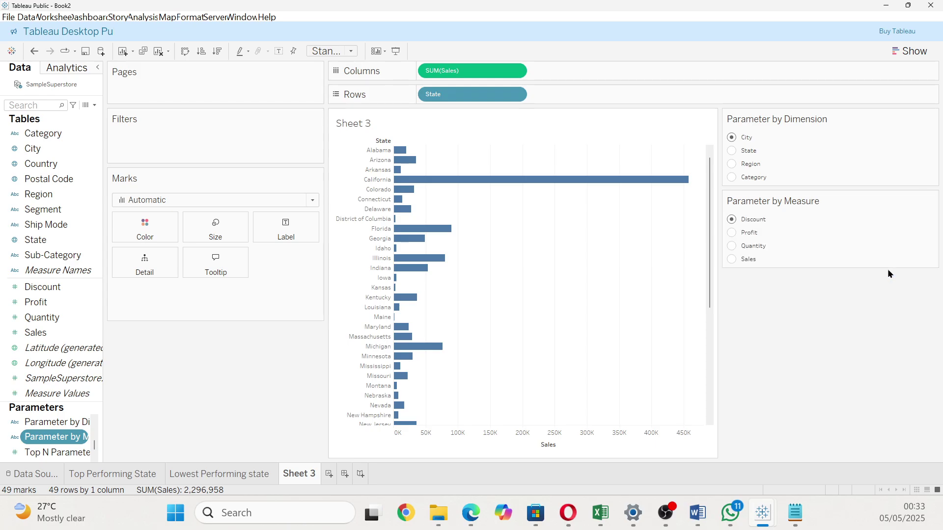
left_click(730, 247)
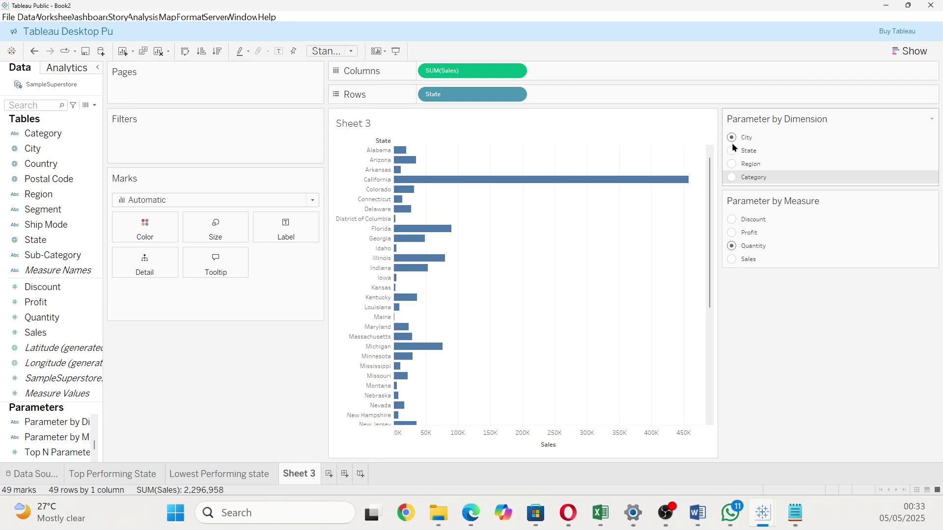
left_click(735, 164)
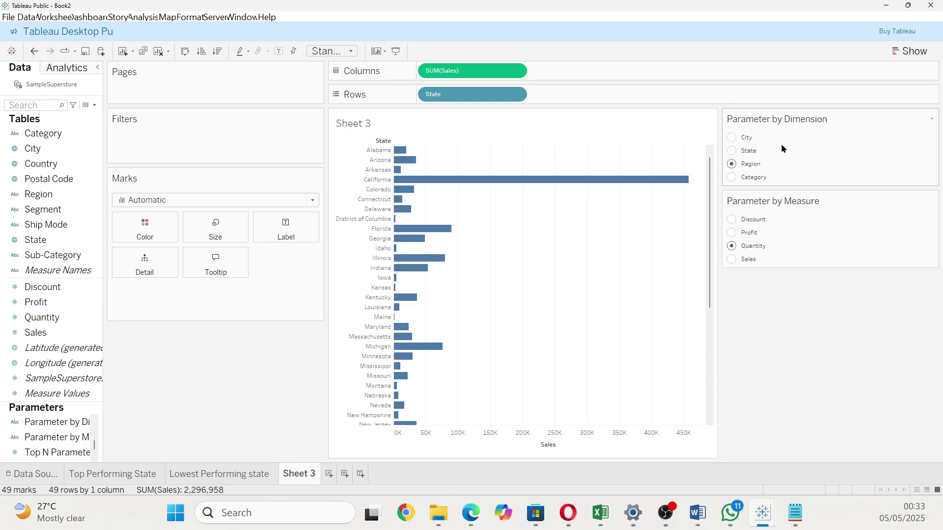
Create a calculated field named Lmeasure and begin its formula with CASE[Parameter by Measure].
left_click(94, 104)
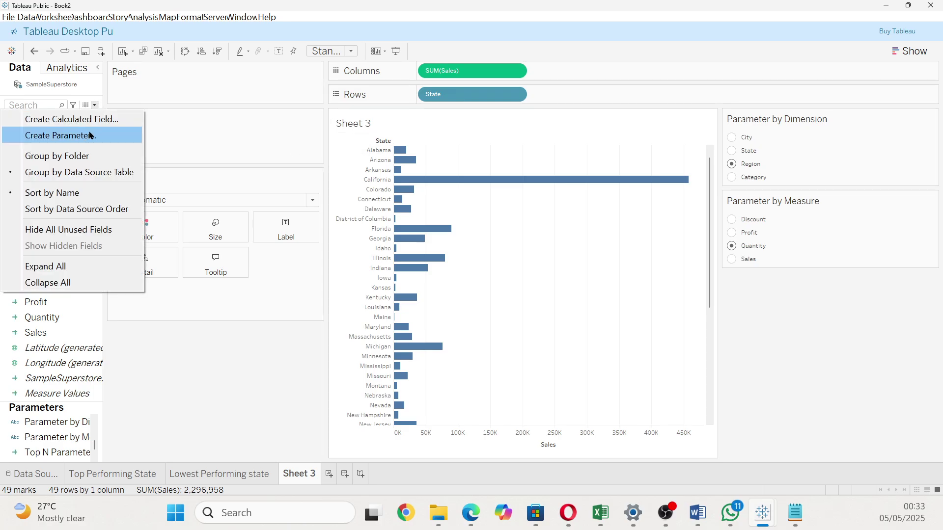
left_click(98, 124)
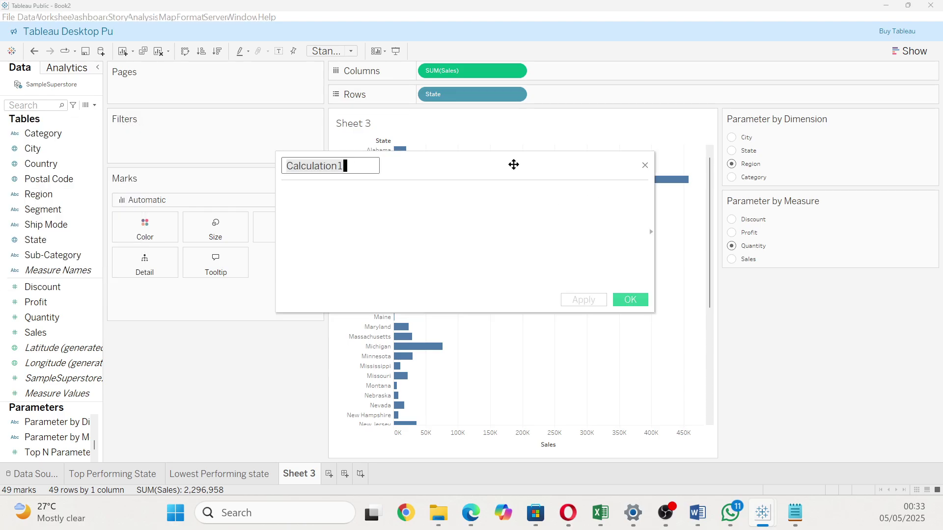
key("BackSpace")
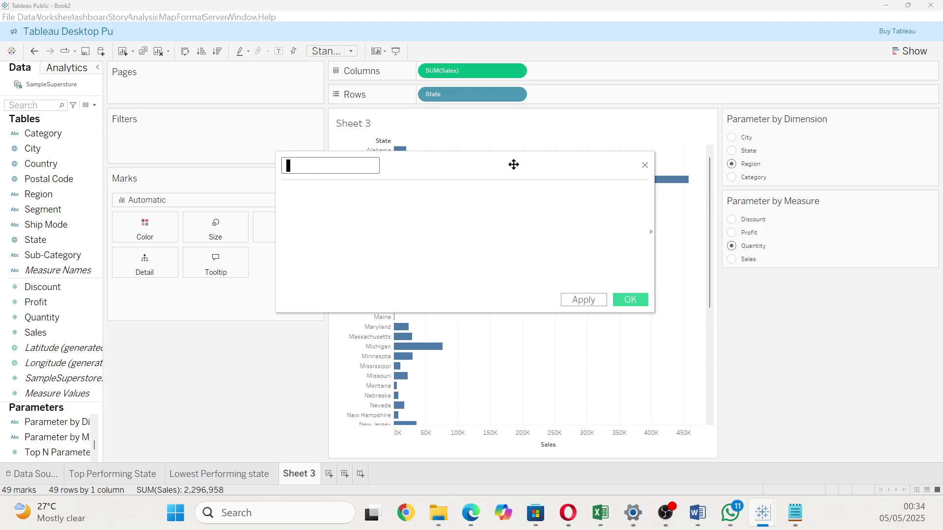
type("Lmeasure")
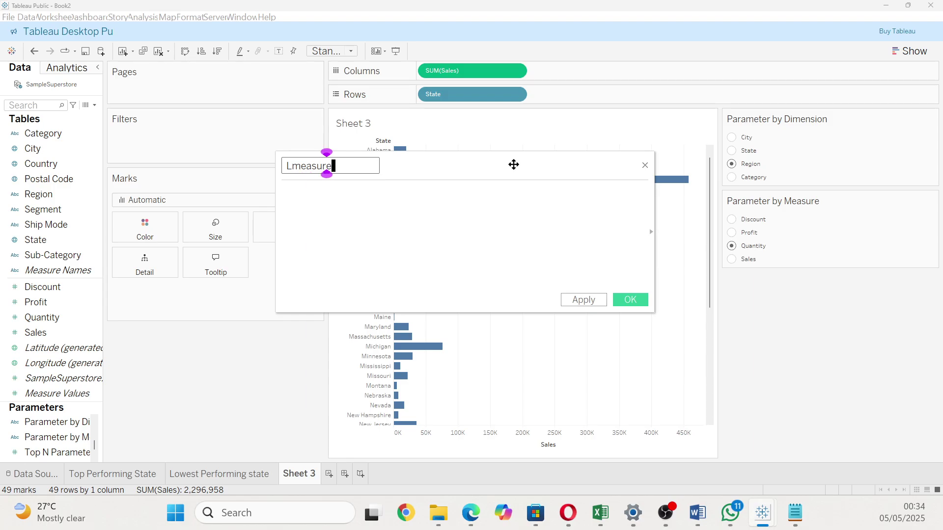
left_click(369, 210)
type("Cad")
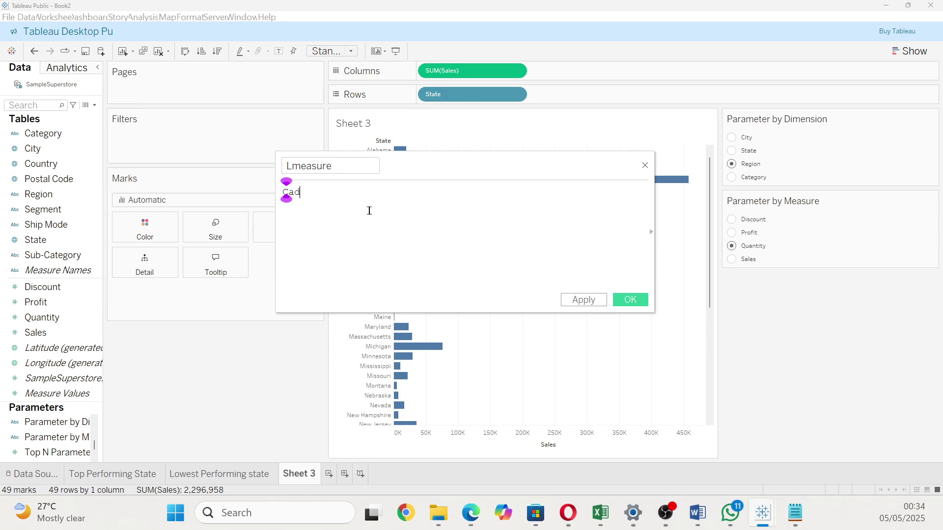
key("BackSpace")
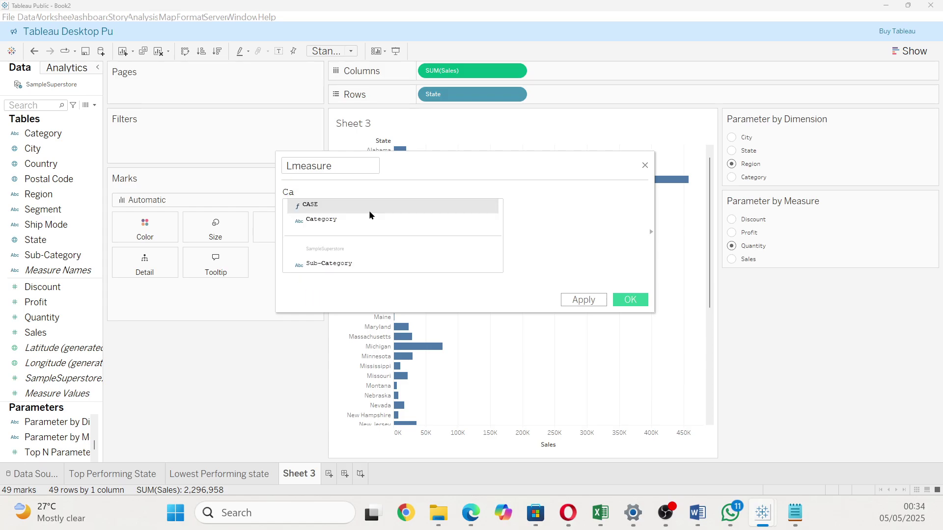
left_click(360, 203)
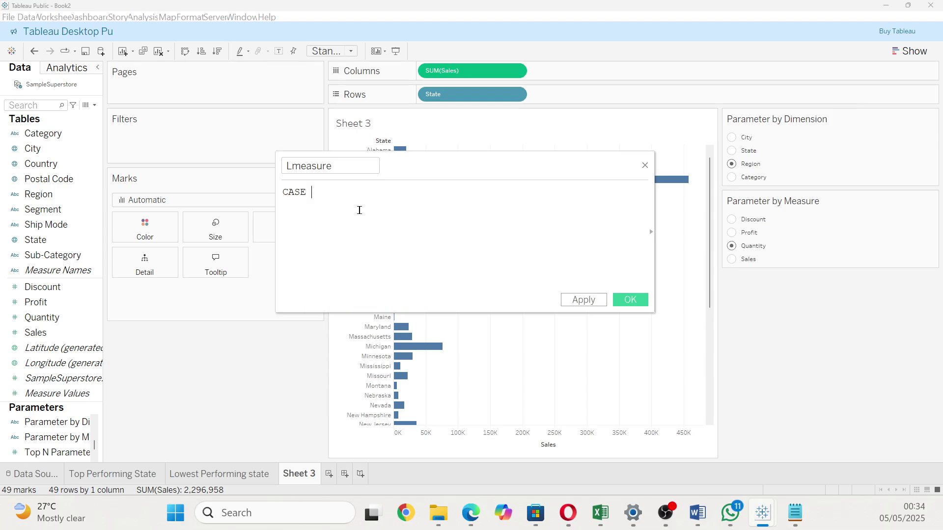
key("BackSpace")
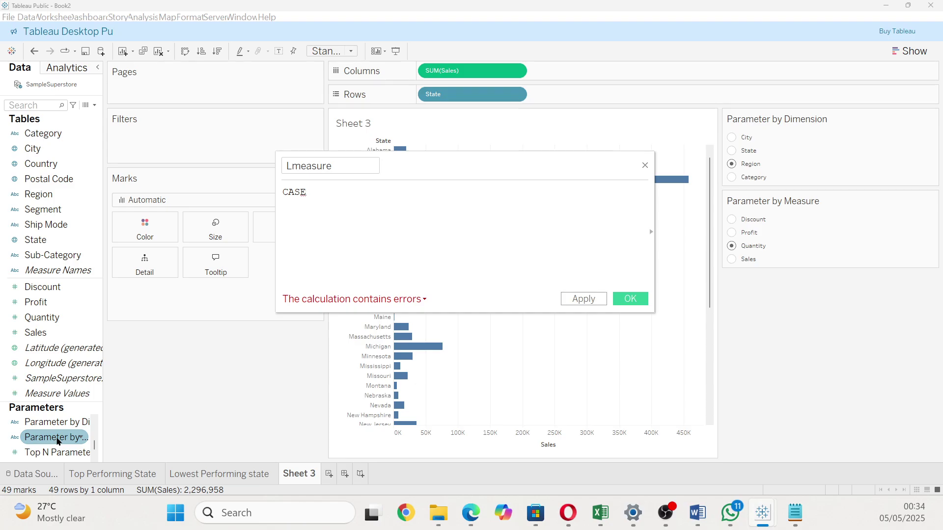
left_click_drag(57, 441, 357, 196)
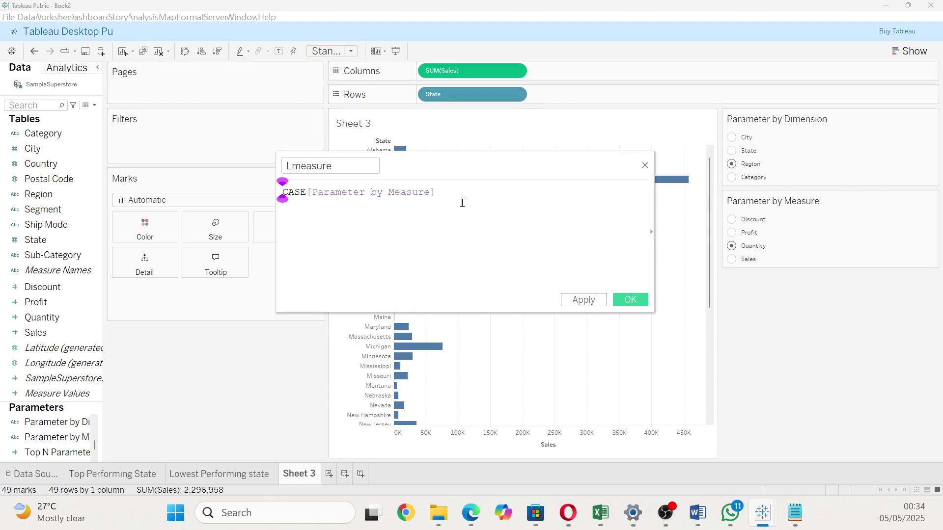
Add the line WHEN "Discount" THEN [Discount] to the Lmeasure formula.
key("Return")
type("WHEN")
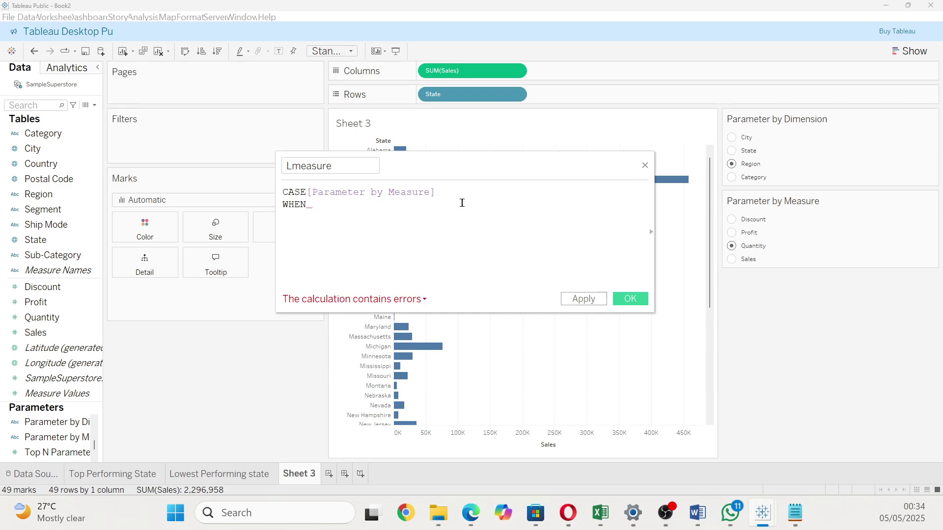
type(" \"Di")
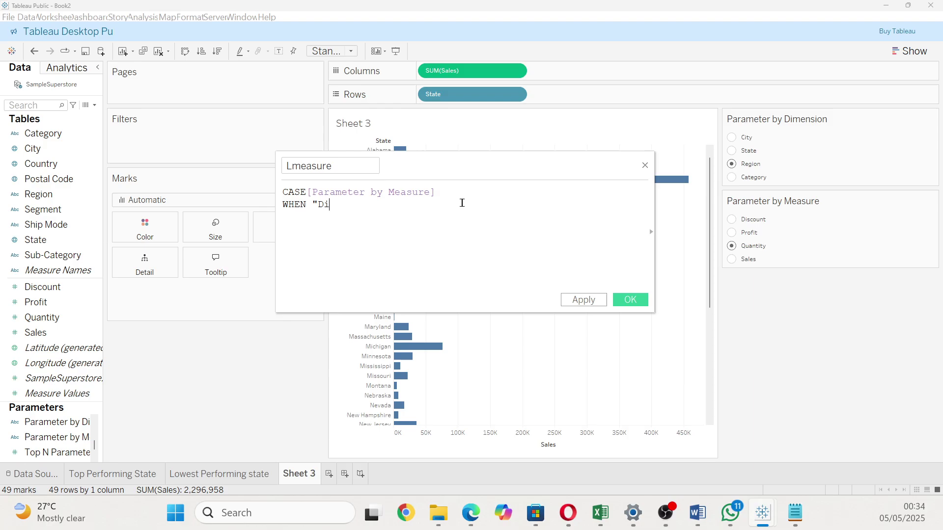
type("scount\" the")
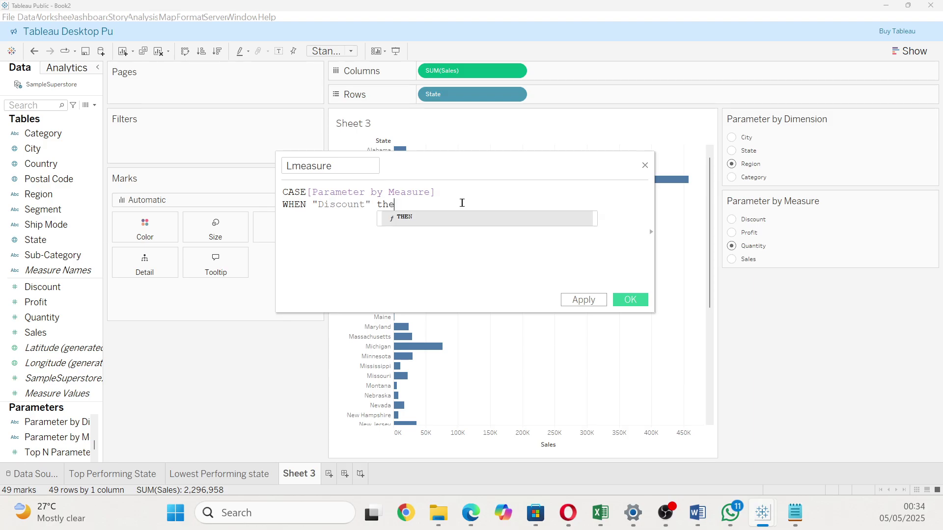
key("Return")
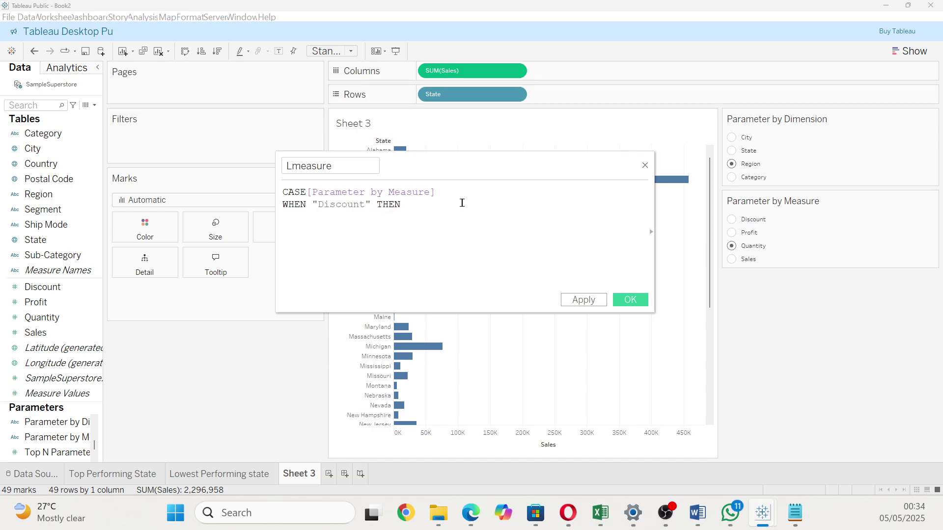
type("Dis")
key("Return")
key("Return")
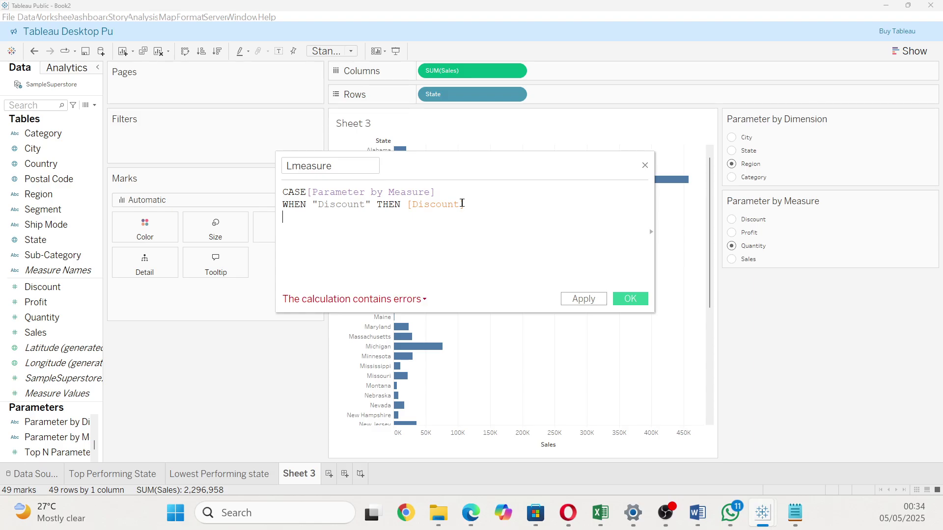
Add the line WHEN "Profit" THEN [Profit] to the Lmeasure formula.
type("Wh")
key("Return")
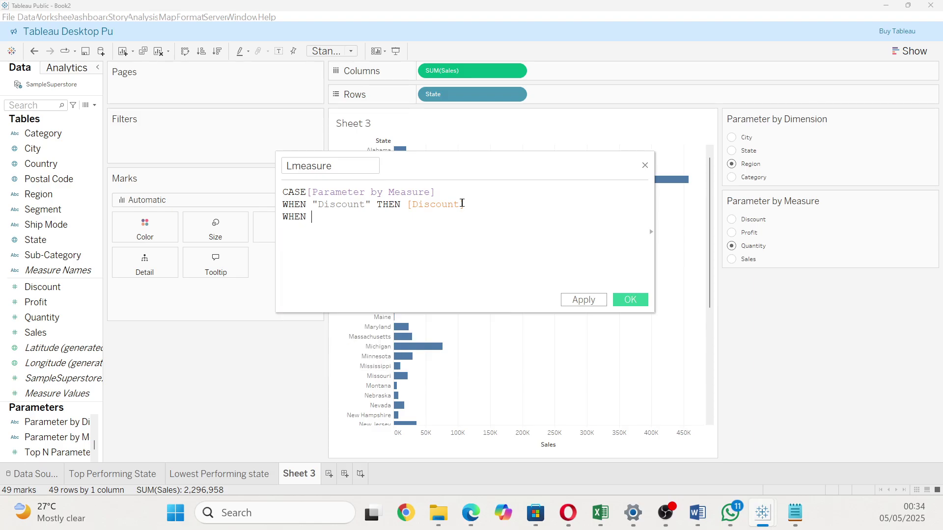
type("\"Profit\" The")
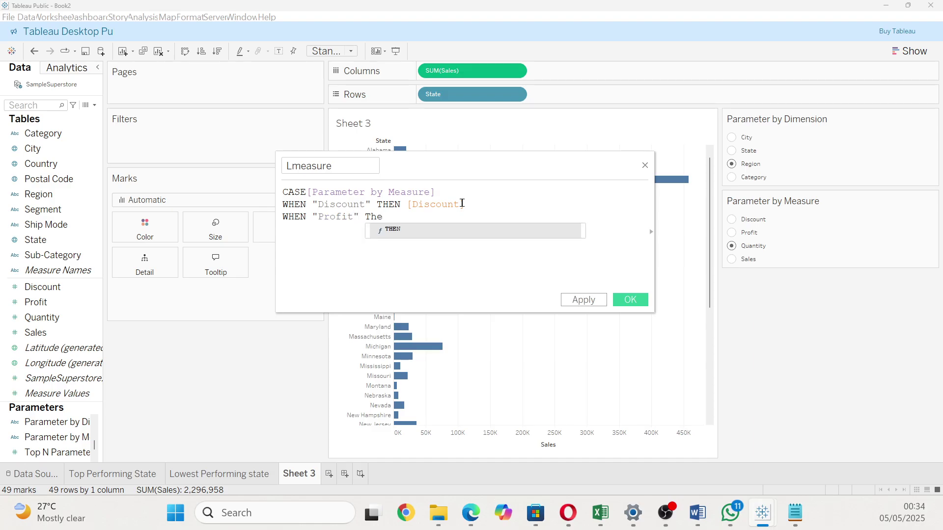
key("Return")
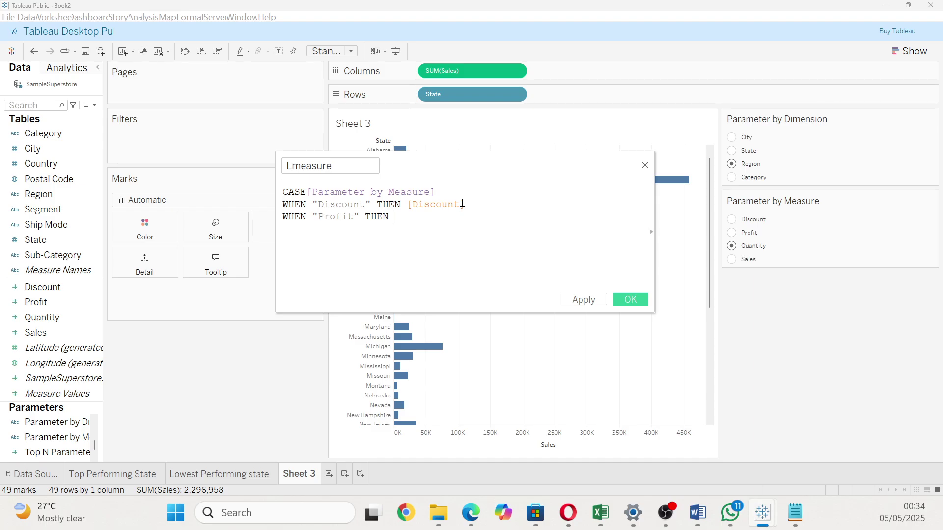
type("Pro")
key("Return")
key("Return")
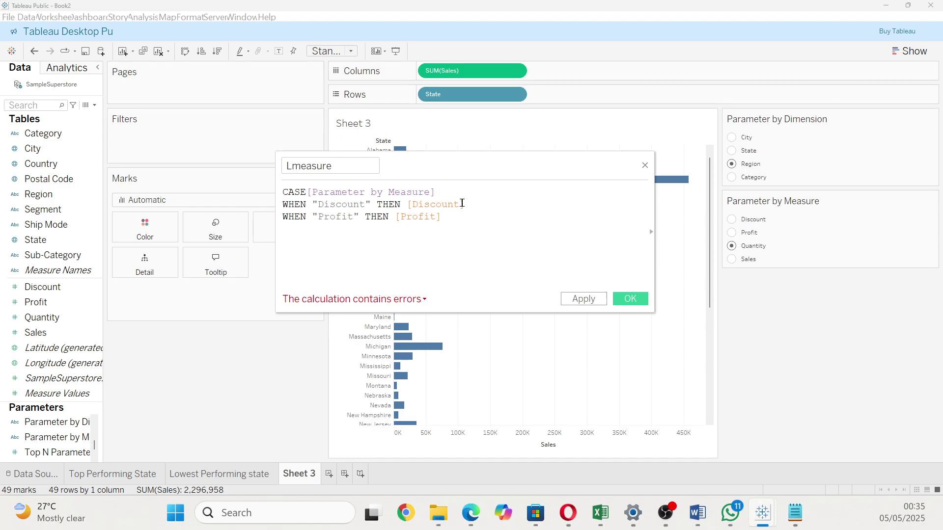
Add the line WHEN "Quantity" THEN [Quantity] to the Lmeasure formula.
type("Wj")
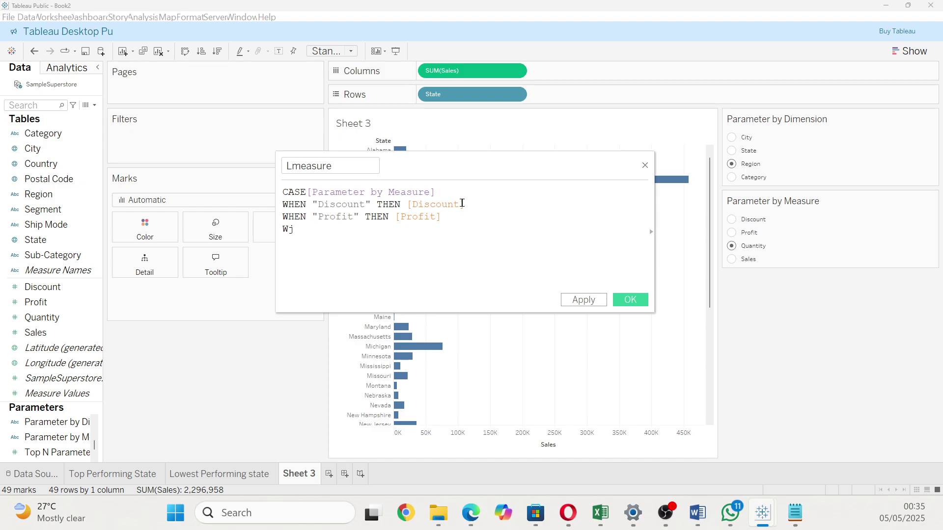
key("BackSpace")
type("he")
key("Return")
type("\"Quantity\" T")
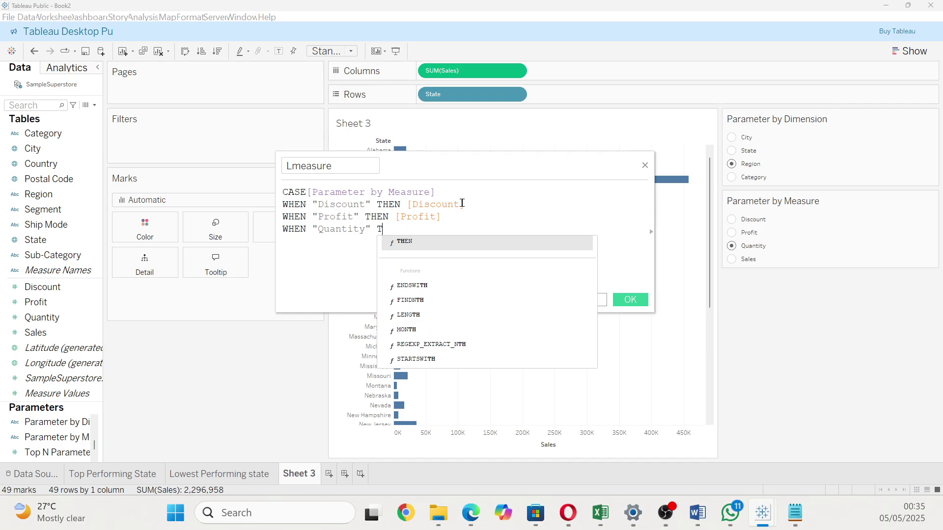
type("hen")
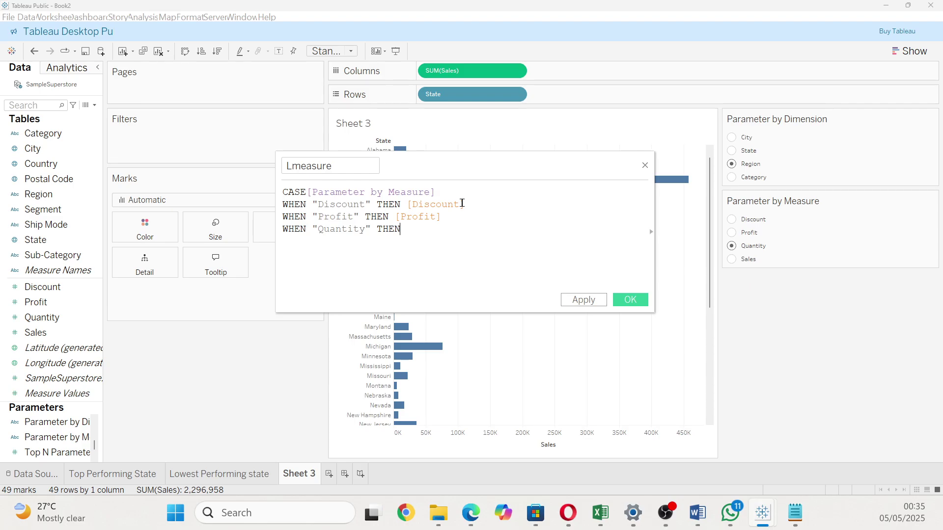
type(" Quan")
key("Return")
key("Return")
Add the line WHEN "Sales" THEN [Sales] to the Lmeasure formula.
type("Wh")
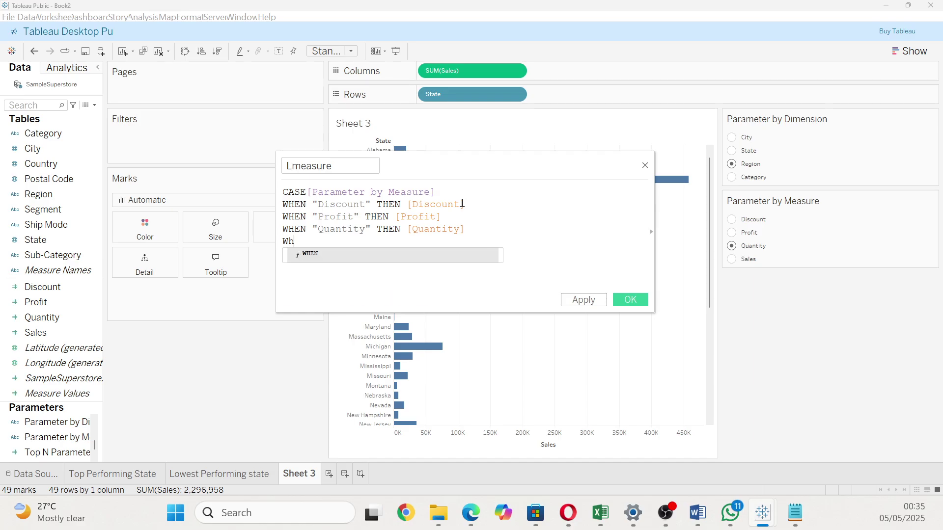
key("Return")
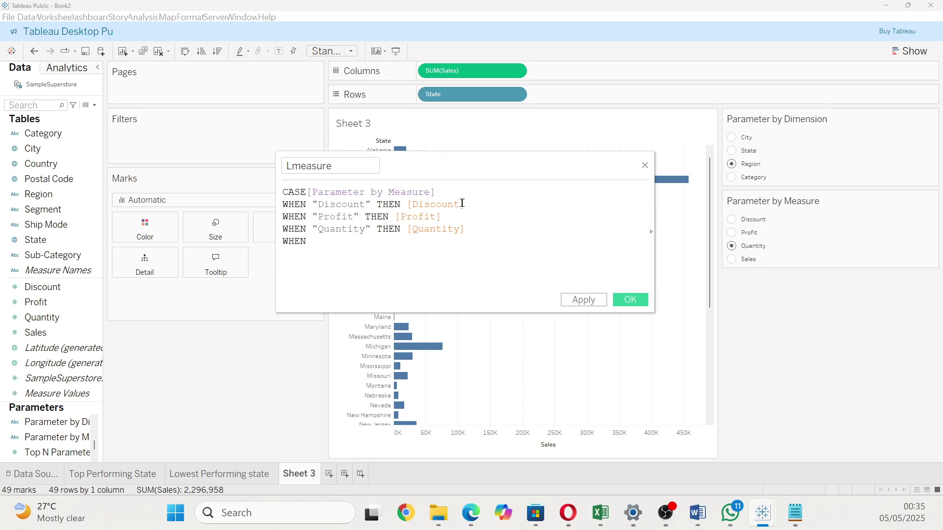
type("\"")
type("Sales")
type("\"")
type(" THEN")
type(" [Sa")
key("Return")
key("Return")
Close the CASE expression with END, apply the calculation and save the Lmeasure field.
type("e")
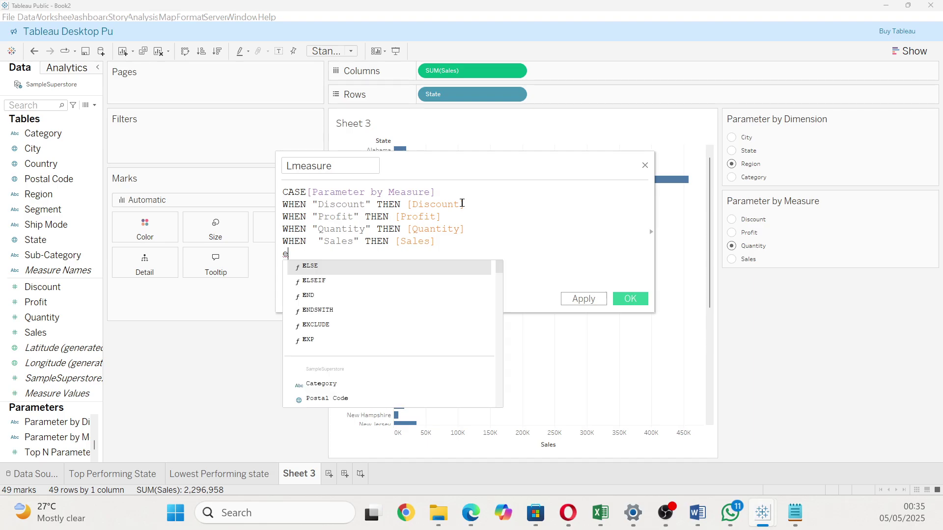
type("ND")
key("Return")
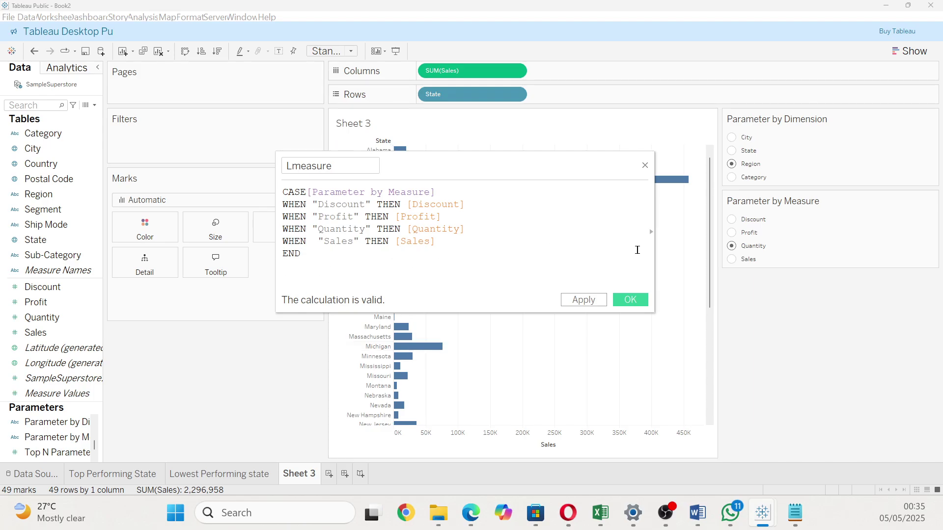
left_click(572, 300)
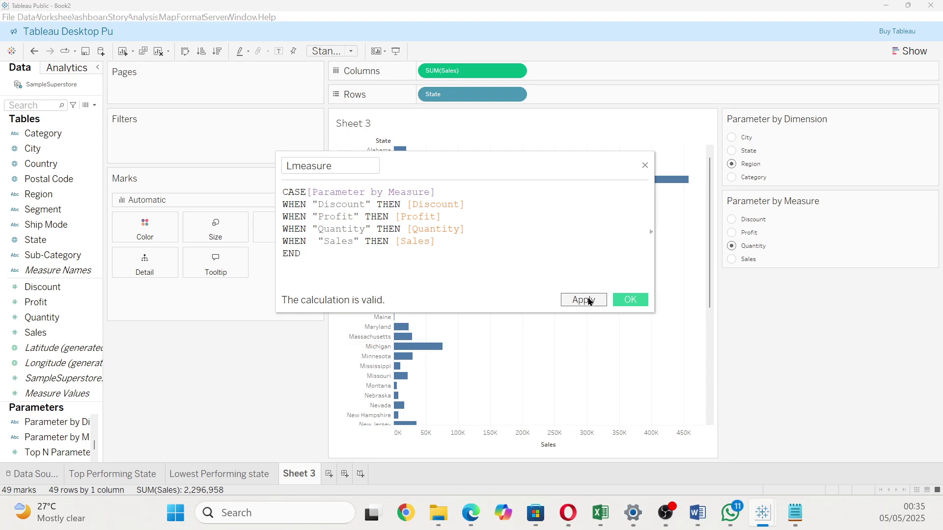
left_click(623, 300)
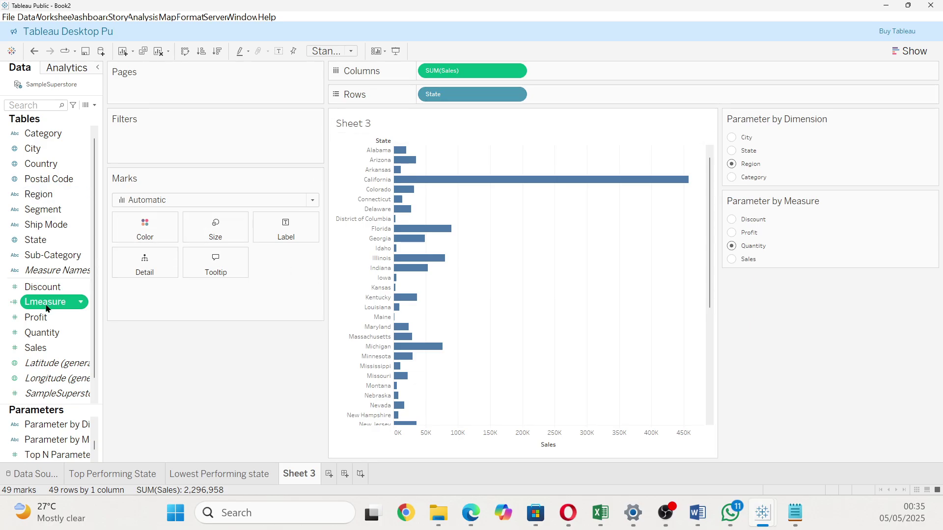
Replace SUM(Sales) on Columns with Lmeasure and set Parameter by Measure to Discount.
left_click_drag(47, 308, 451, 73)
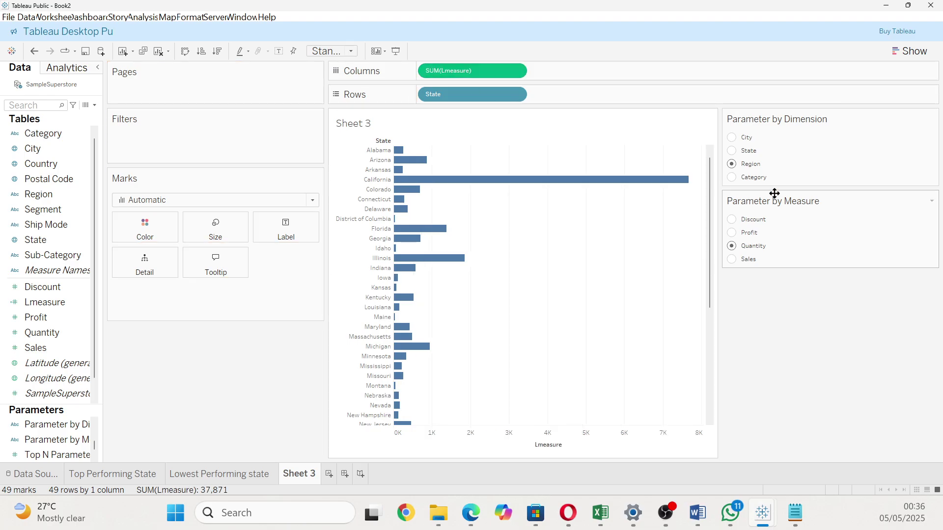
left_click(734, 220)
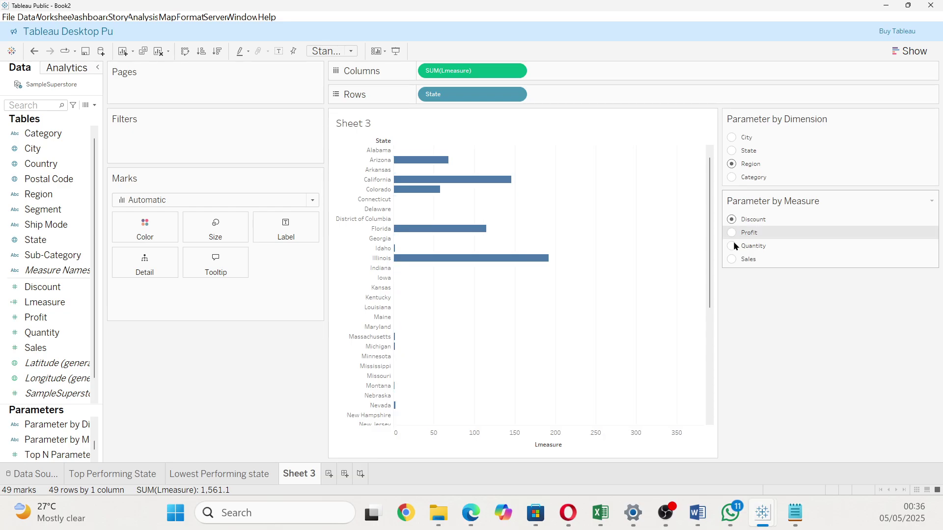
Switch Parameter by Measure to Quantity and Sales, and step Parameter by Dimension through City and State to Category.
left_click(732, 246)
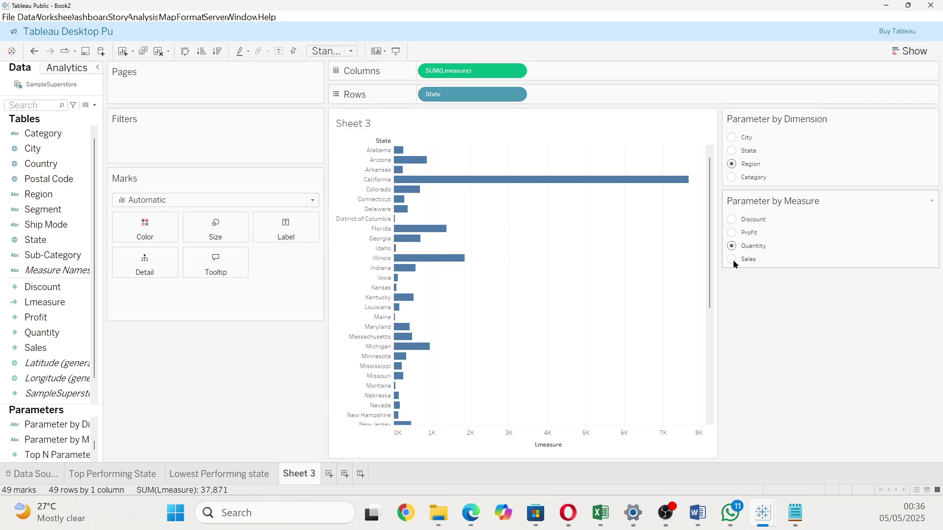
left_click(732, 260)
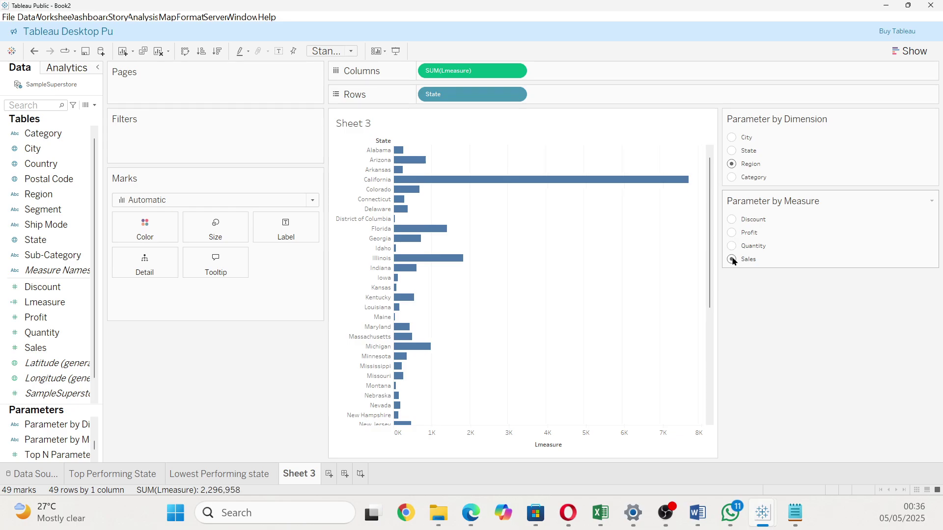
left_click(733, 138)
left_click(732, 152)
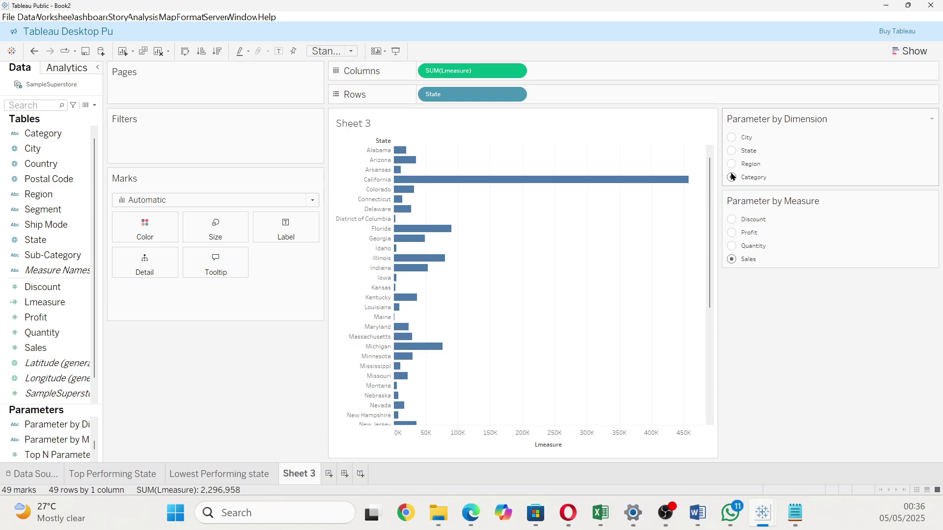
left_click(732, 176)
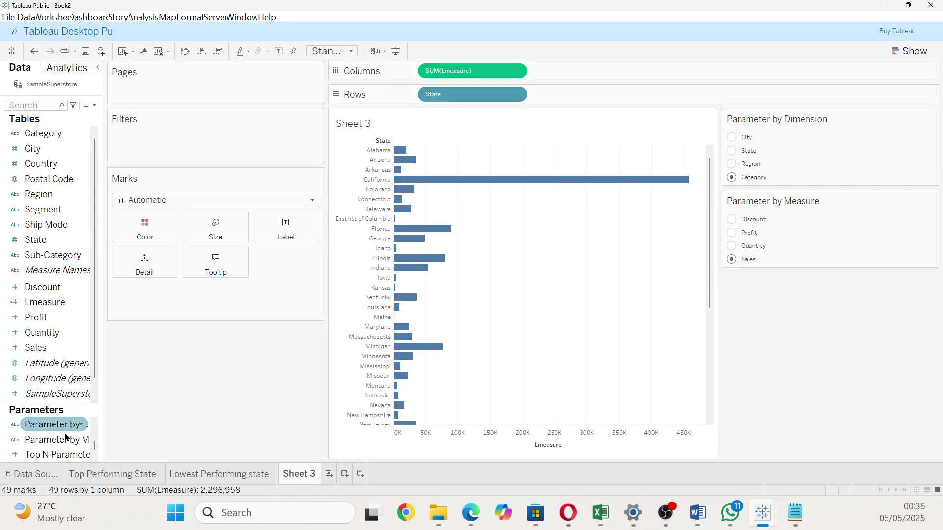
Color the marks by Parameter by Measure and switch that parameter to Profit, ending on Discount.
left_click_drag(56, 442, 136, 235)
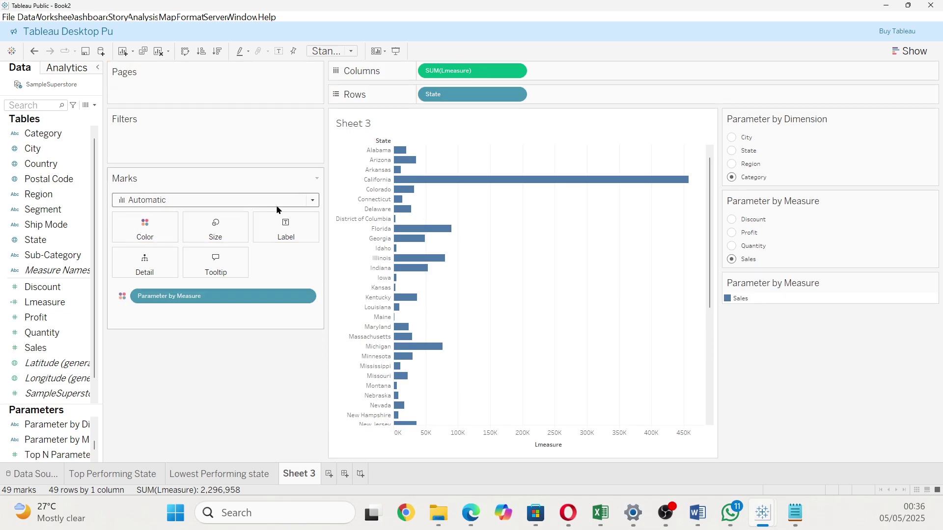
left_click(731, 233)
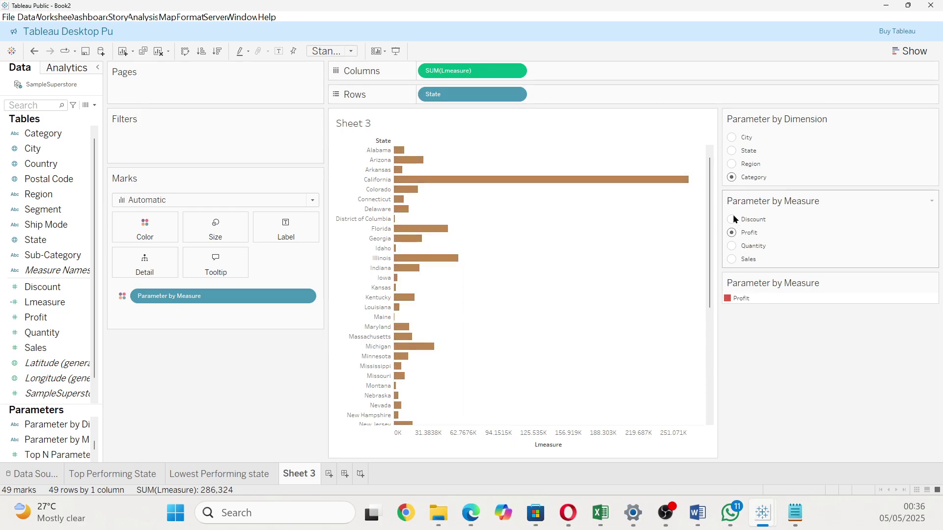
left_click(732, 219)
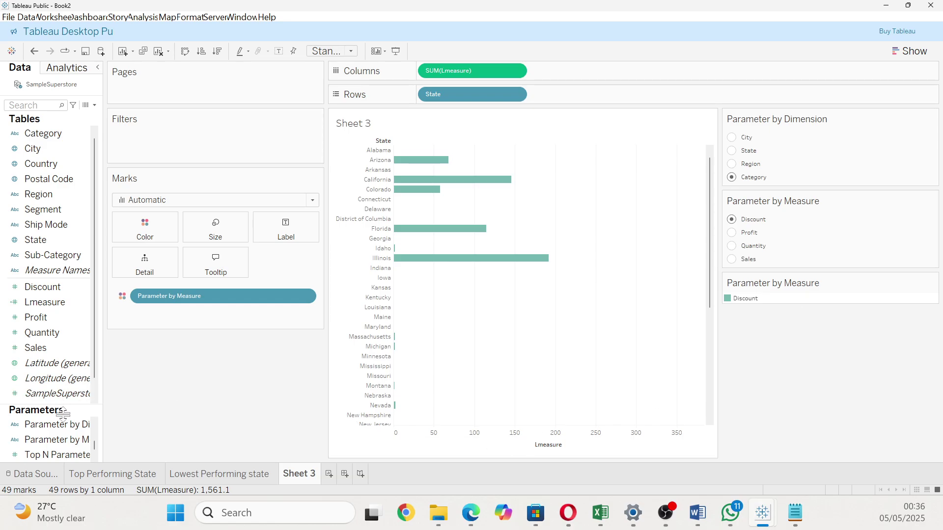
Create a new calculated field and name it LDIMENSION.
left_click(95, 104)
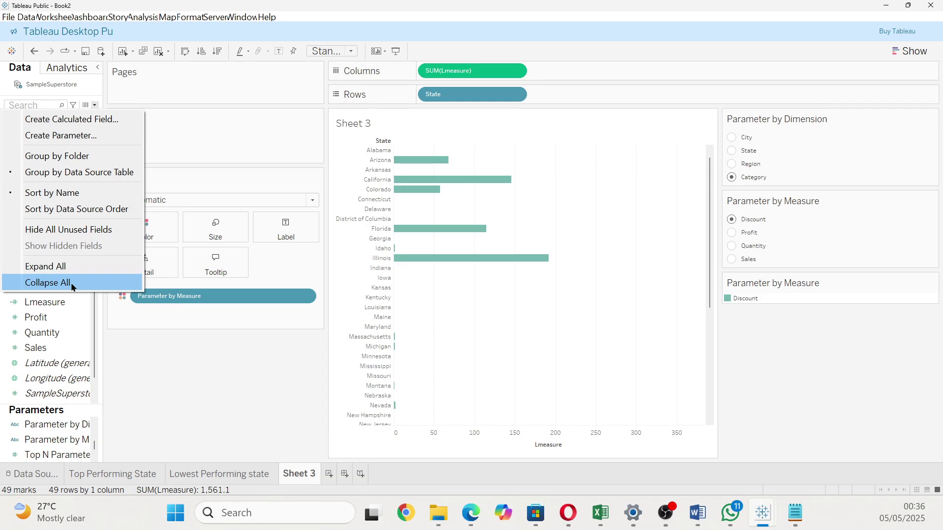
left_click(77, 123)
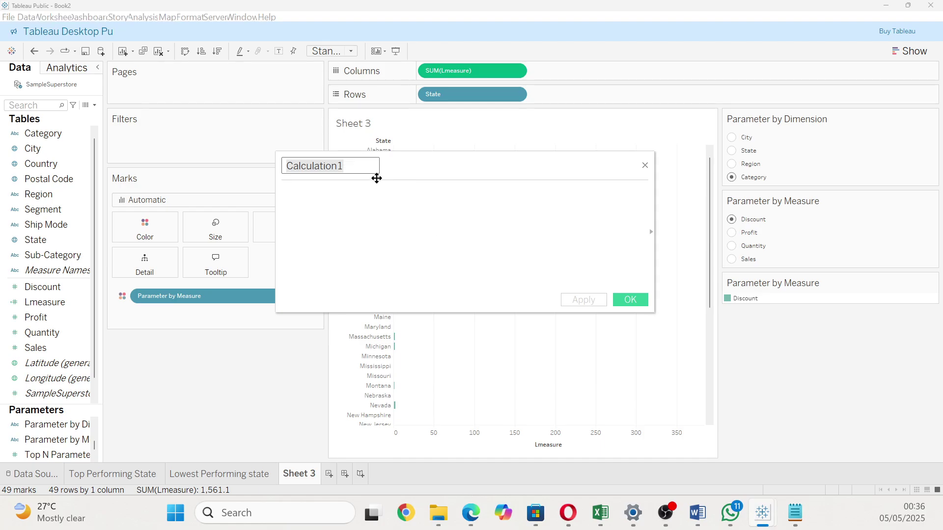
type("d")
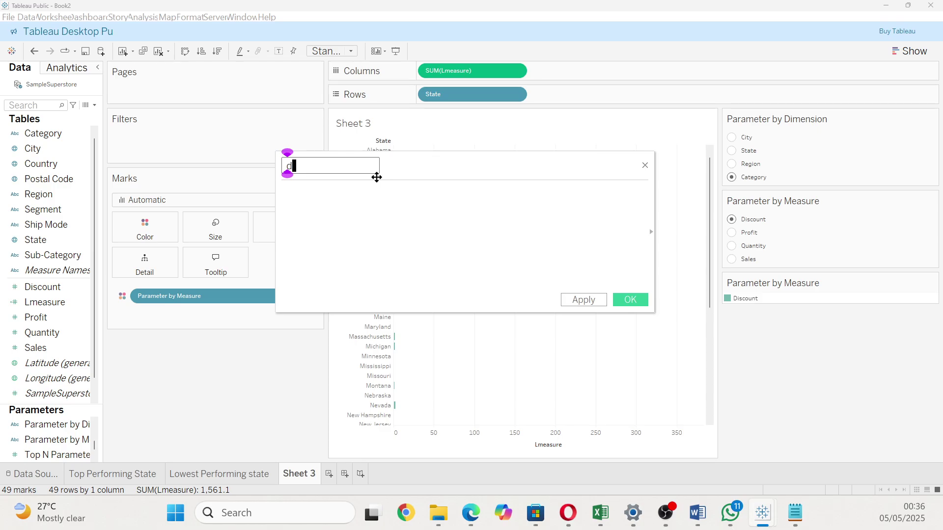
key("BackSpace")
type("IDIMENSION")
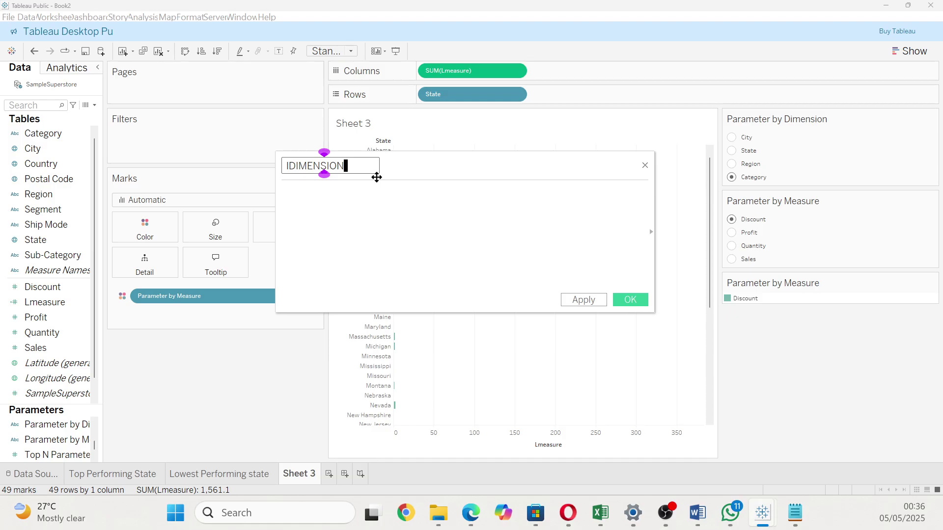
key("Left")
key("Left")
key("Left")
key("Left")
key("Left")
key("Left")
key("Left")
key("Left")
key("Left")
key("Left")
key("Delete")
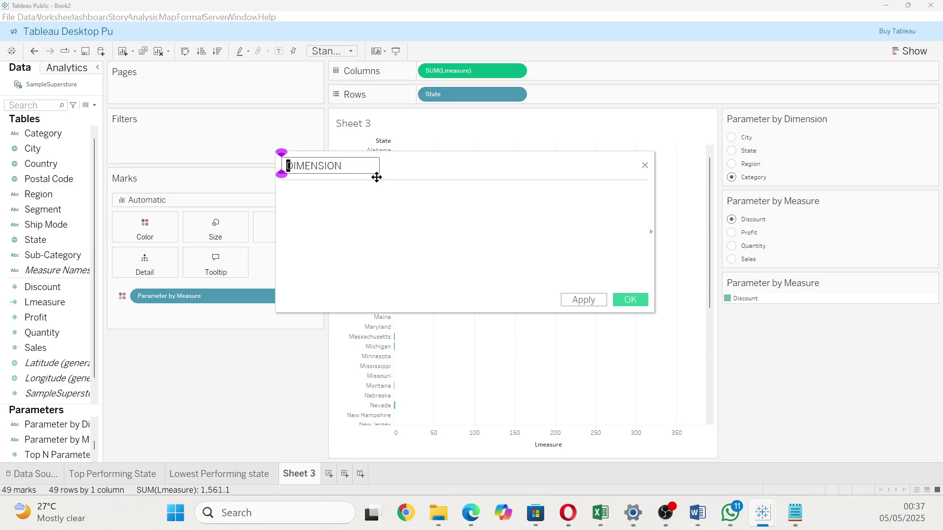
type("L")
Start the LDIMENSION formula with CASE [Parameter by Dimension (copy)] and enlarge the formula text.
left_click(351, 192)
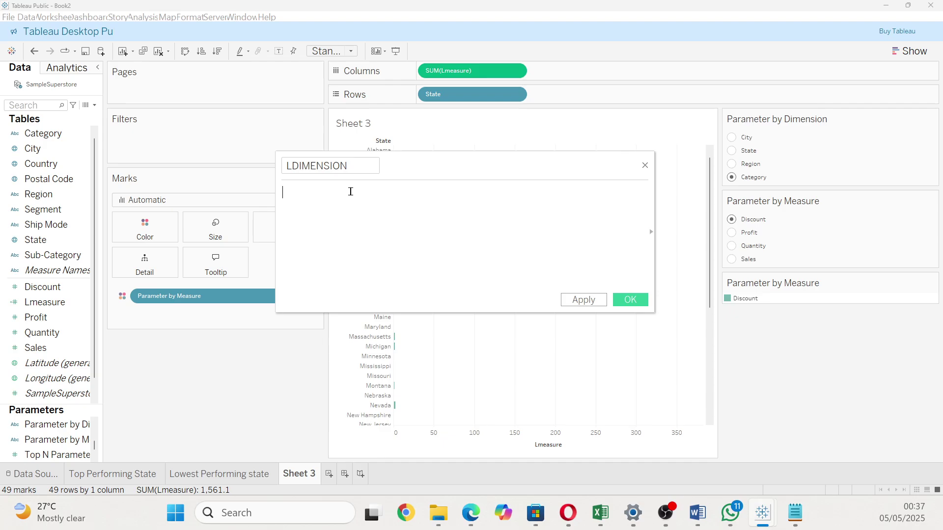
type("CASE")
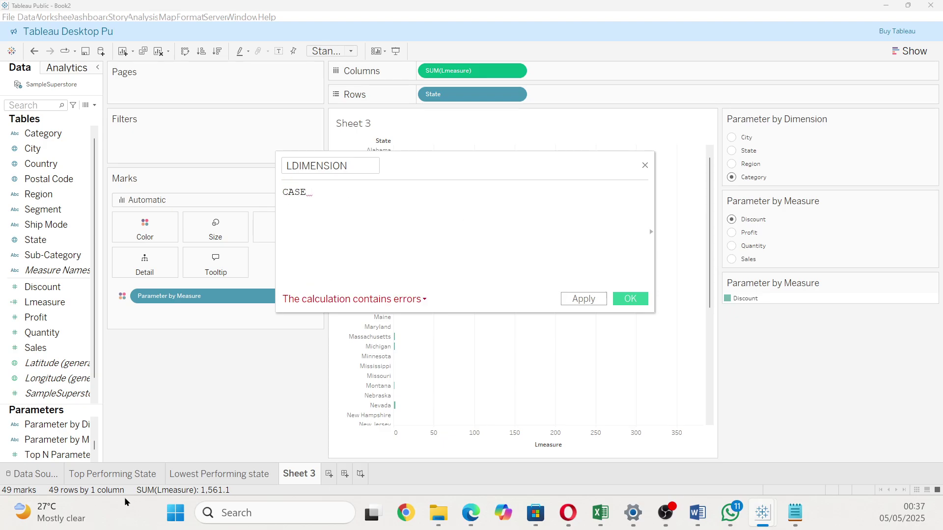
left_click(53, 425)
left_click_drag(143, 381, 449, 196)
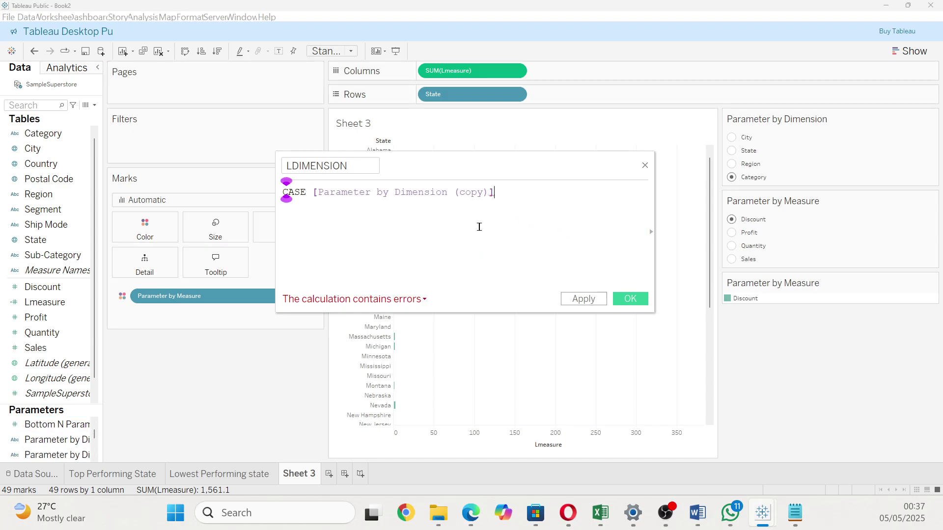
scroll(487, 241, "up", 6)
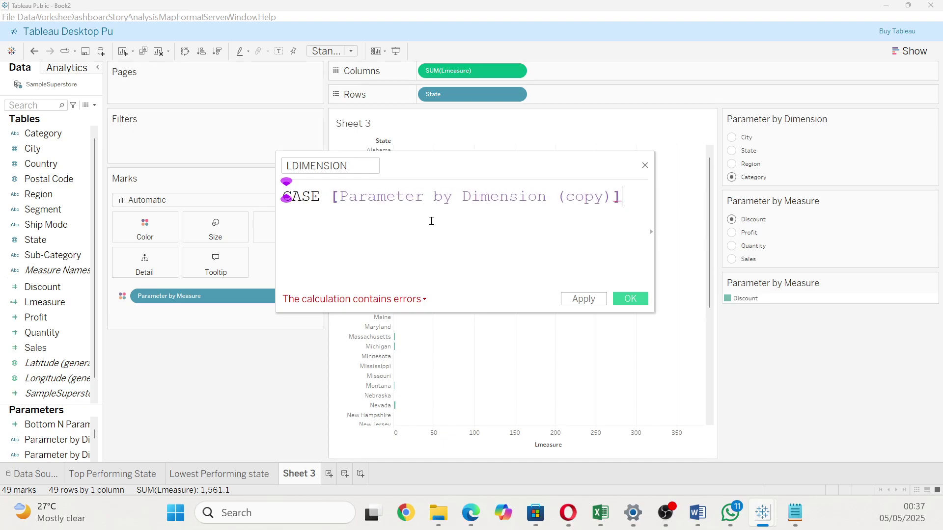
Add the line WHEN "City" THEN [City] to the LDIMENSION formula.
key("Return")
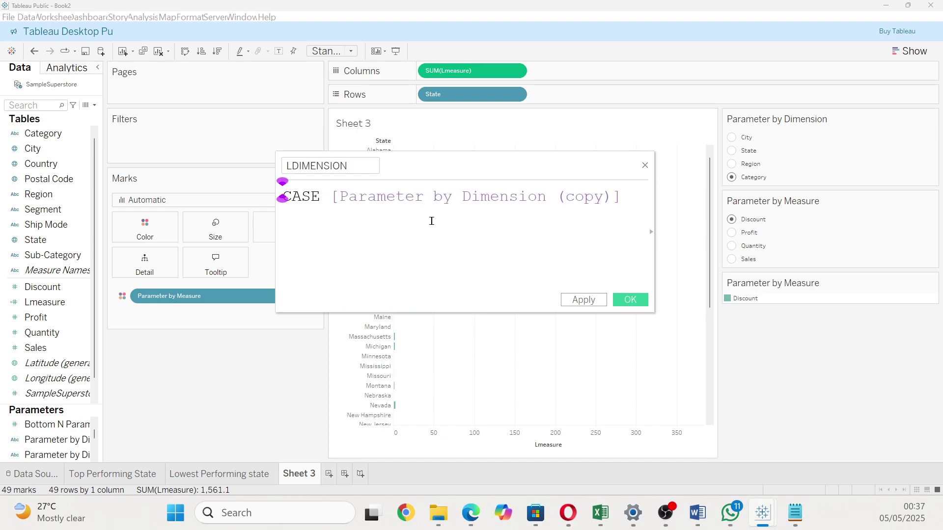
type("WHE")
type("N")
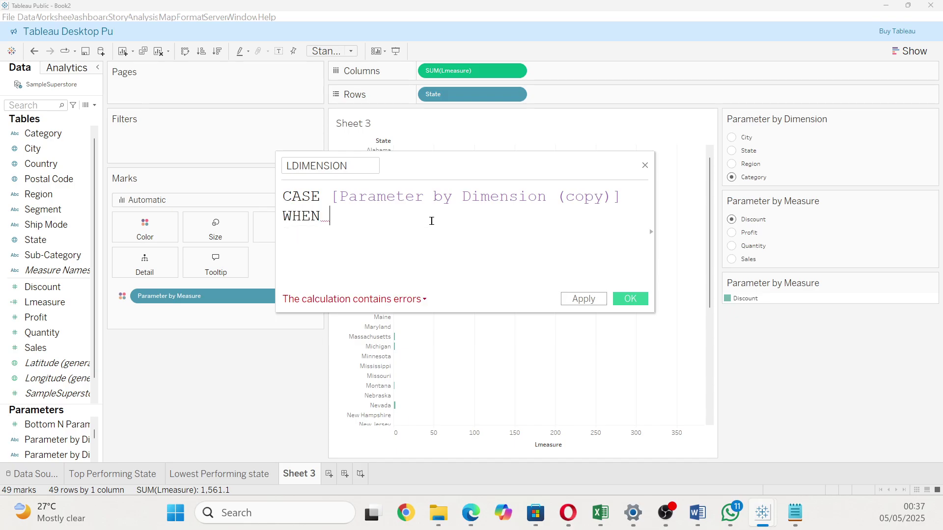
type(" c")
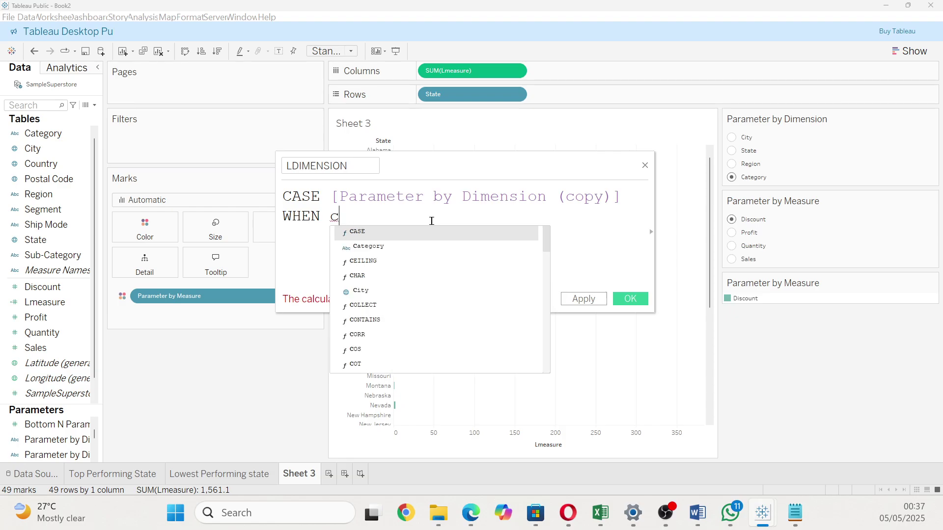
key("BackSpace")
type("\"")
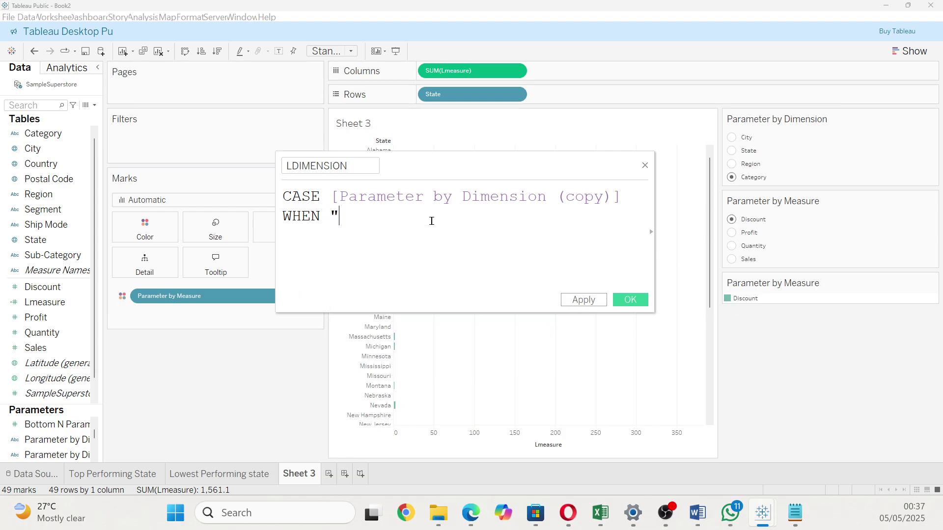
type("City\" the")
key("Return")
type("ci")
key("Return")
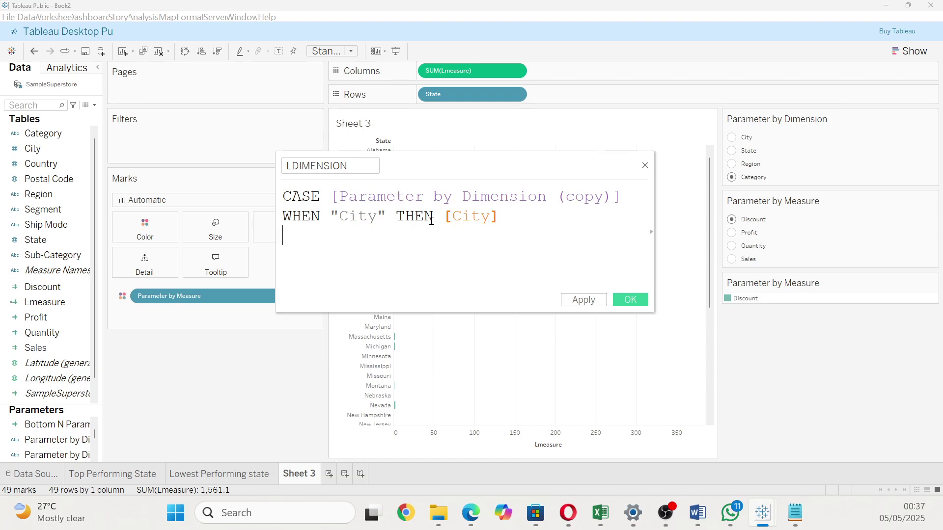
Begin the State branch of the LDIMENSION formula with WHEN "State" THEN.
type("Whn")
key("BackSpace")
type("e")
key("Return")
type("\"St")
type("a")
key("BackSpace")
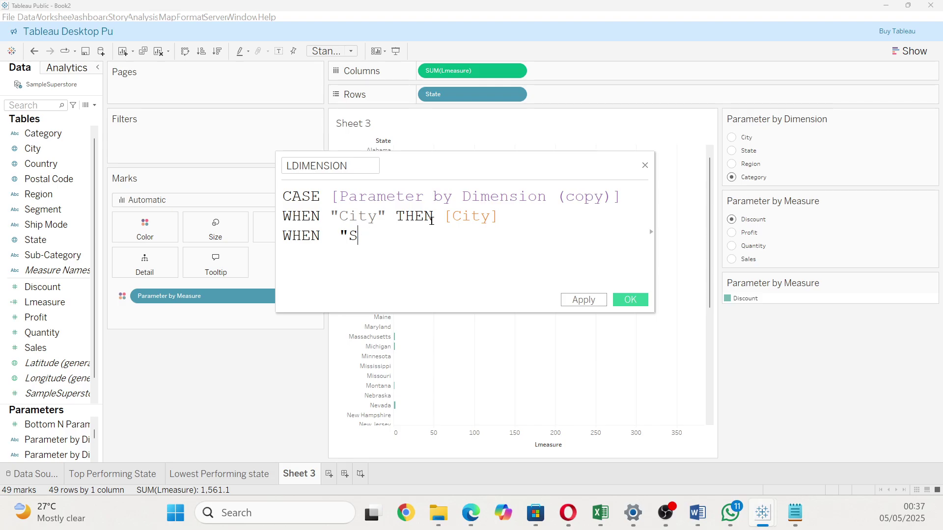
type("tat")
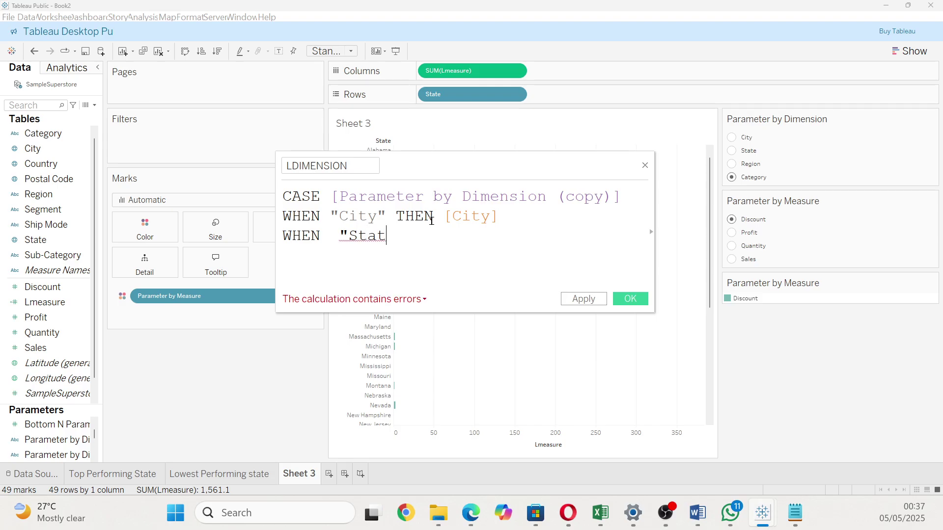
type("e\" ")
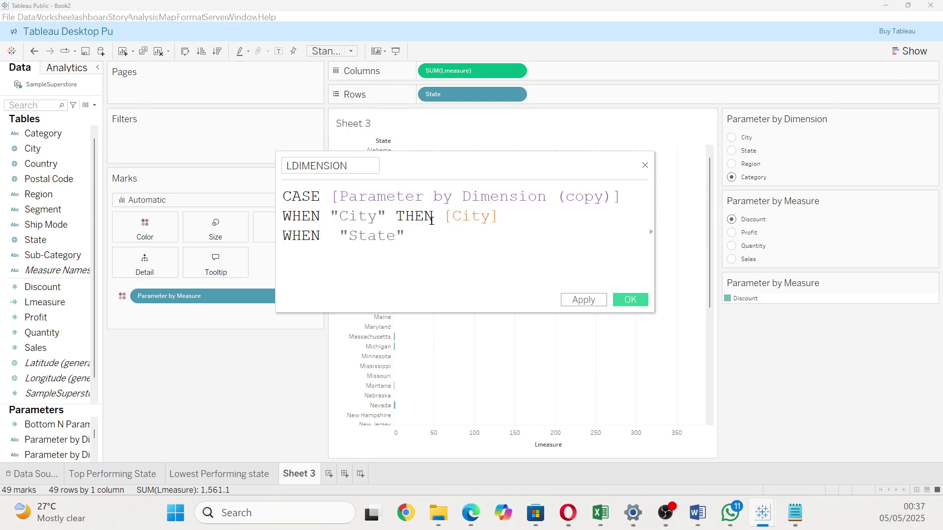
type("The")
key("Return")
type("\"Sta")
key("Return")
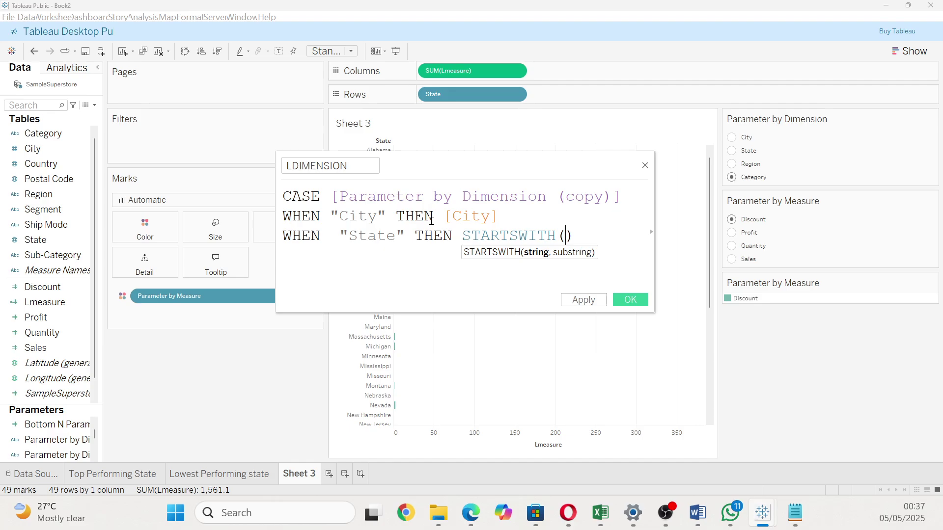
type("(")
key("BackSpace")
key("BackSpace")
key("BackSpace")
key("BackSpace")
key("BackSpace")
key("BackSpace")
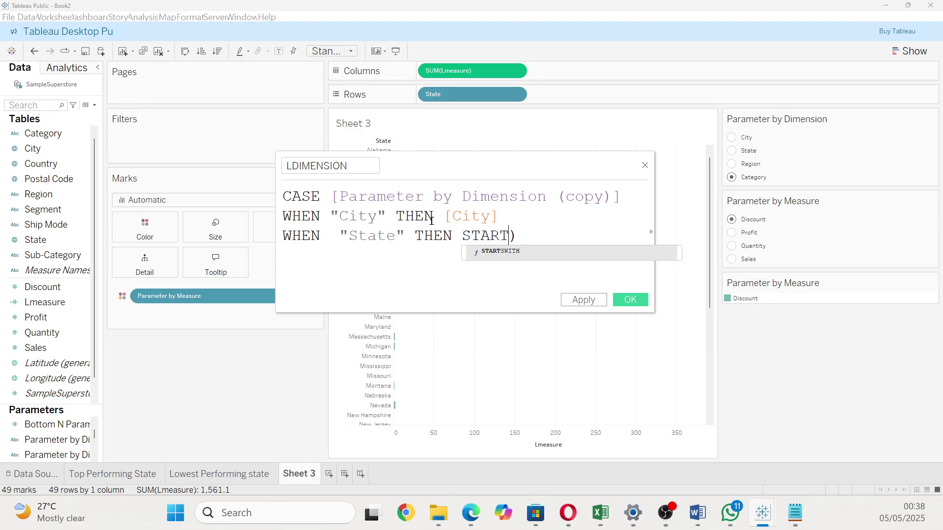
key("BackSpace")
key("BackSpace")
key("BackSpace")
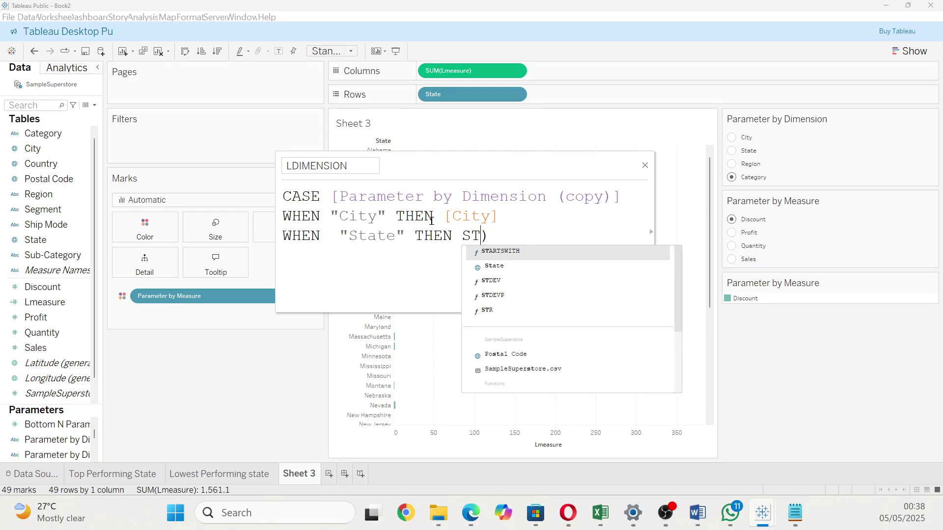
Complete the State branch with the [State] field and remove the stray closing parenthesis.
key("Down")
key("Return")
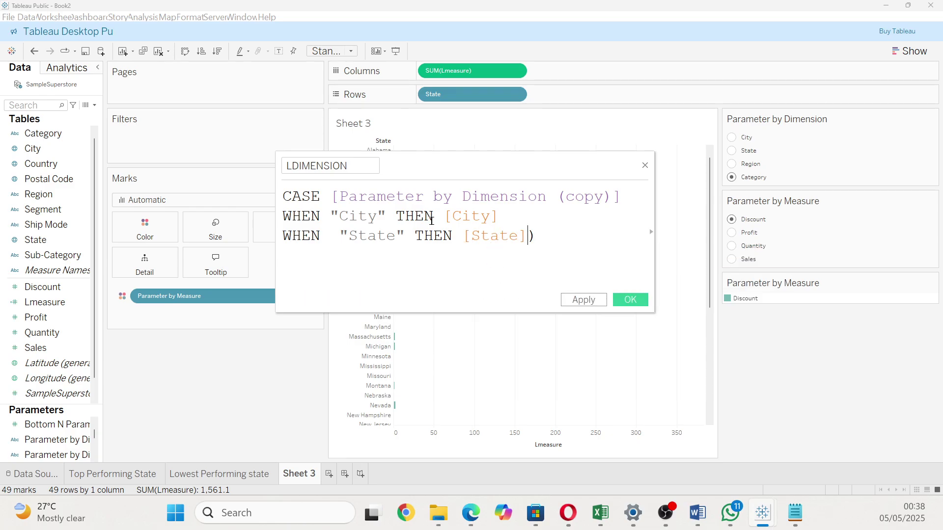
key("Right")
key("BackSpace")
Add the line WHEN "Region" THEN [Region] to the LDIMENSION formula.
key("Return")
type("whe")
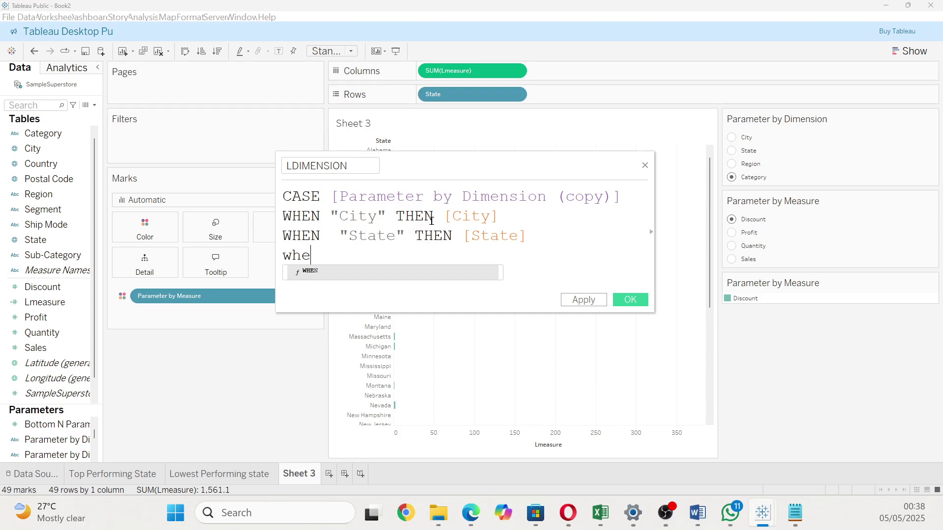
key("Return")
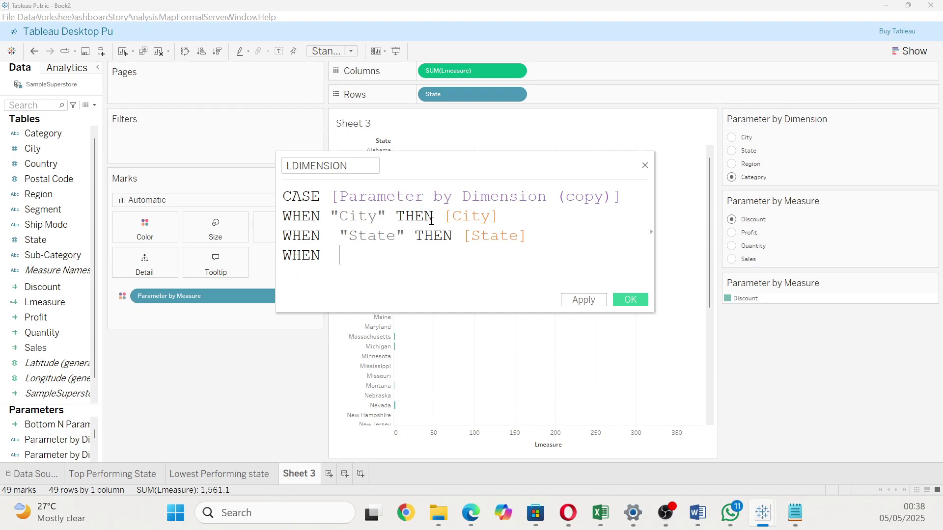
type("\"Region\" th")
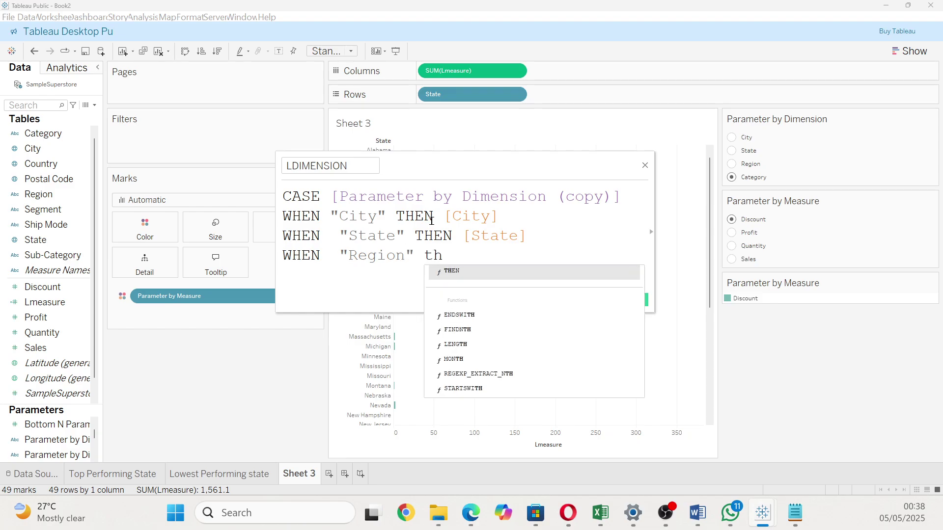
key("Return")
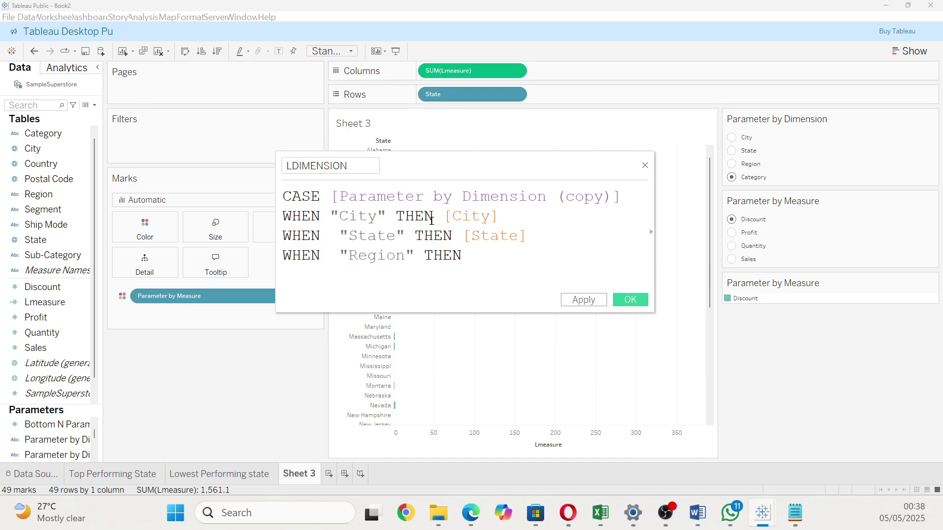
type("Re")
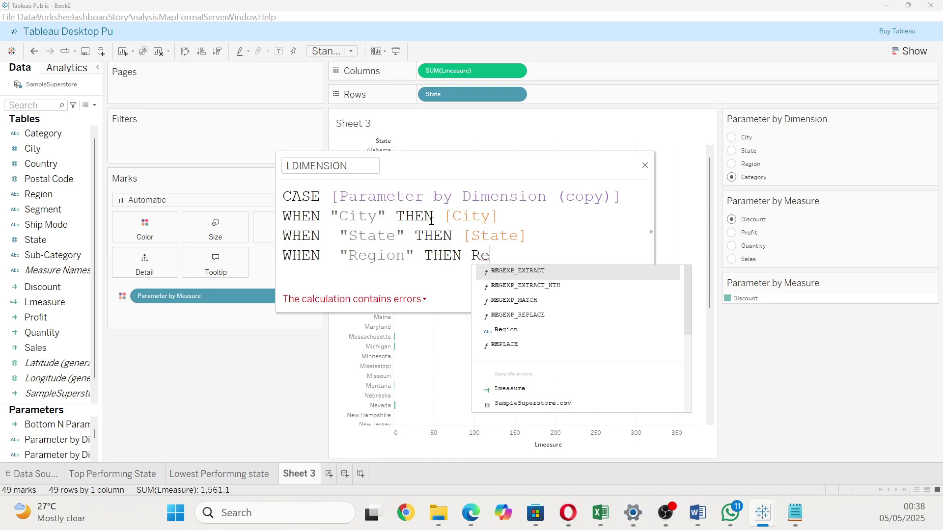
type("g")
key("Down")
key("Down")
key("Down")
key("Down")
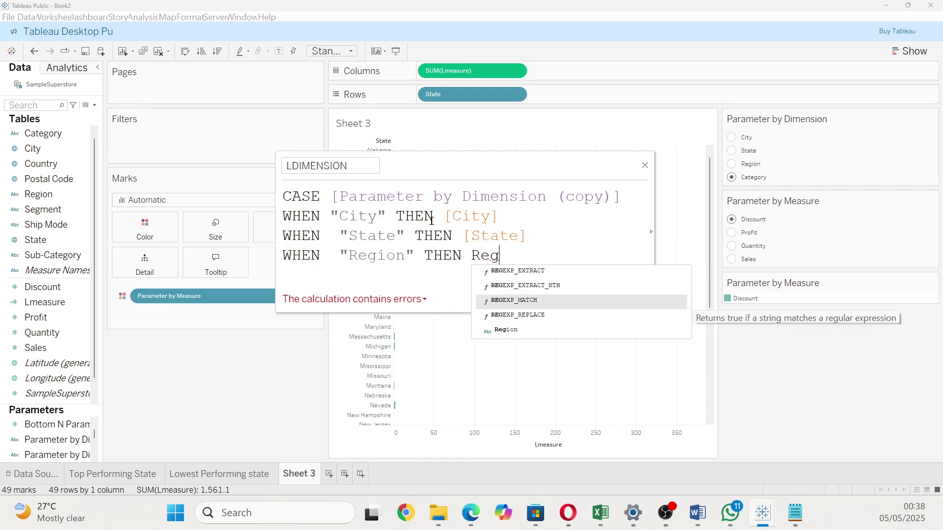
key("Escape")
key("Return")
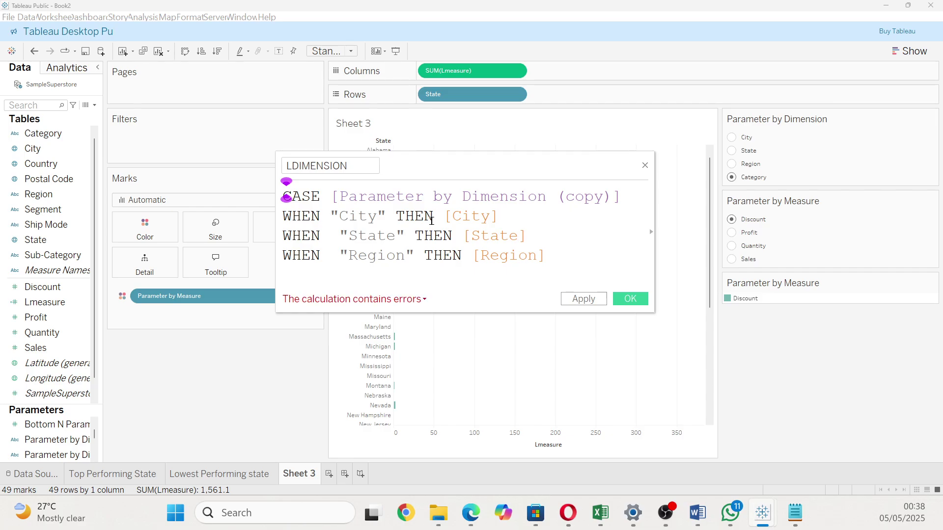
Add the line WHEN "Category" THEN [Category] to the LDIMENSION formula.
type("Whe")
key("Return")
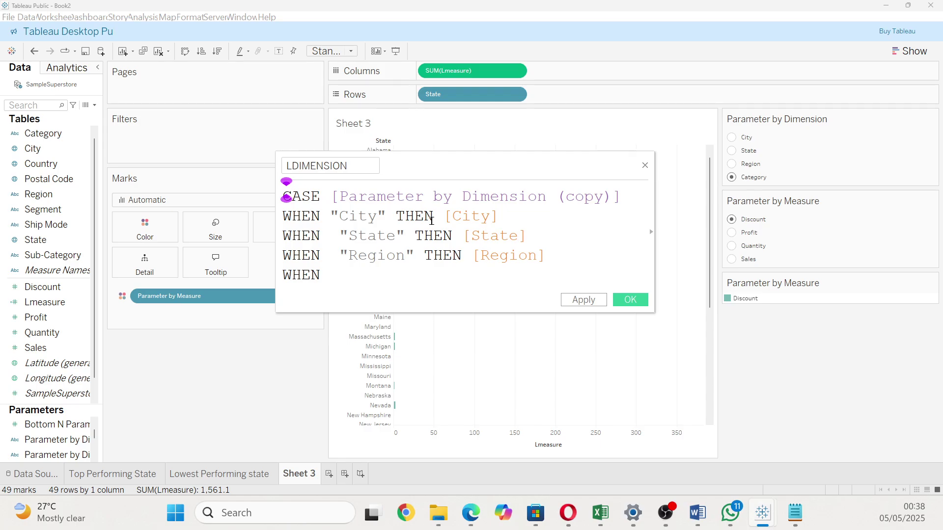
type("\"Category")
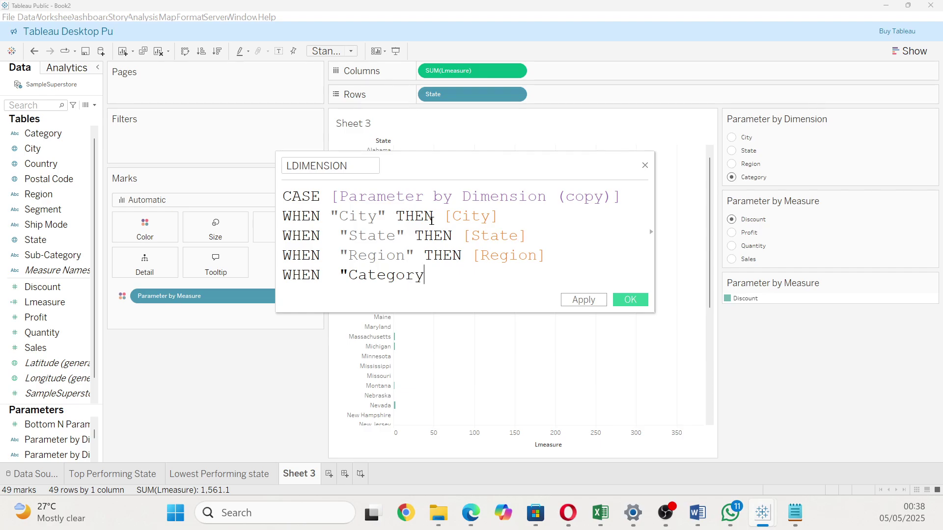
type("\" the")
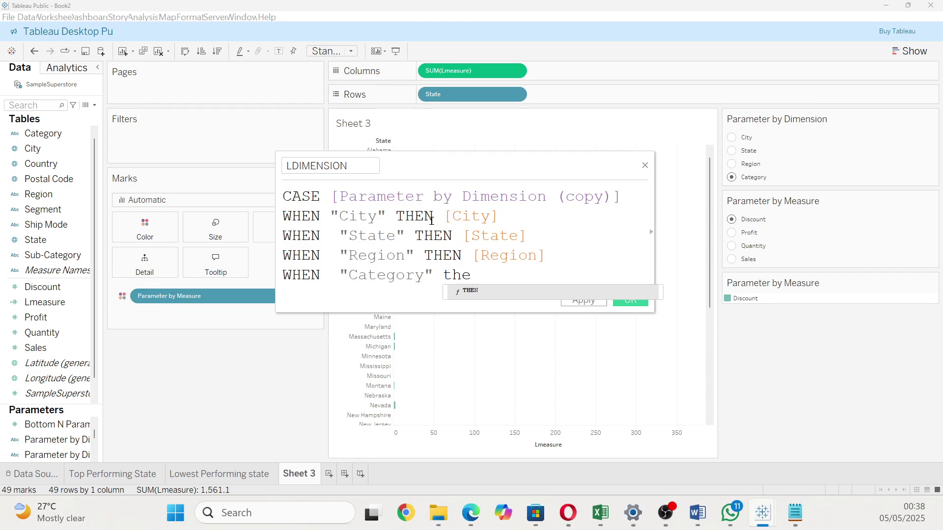
key("Return")
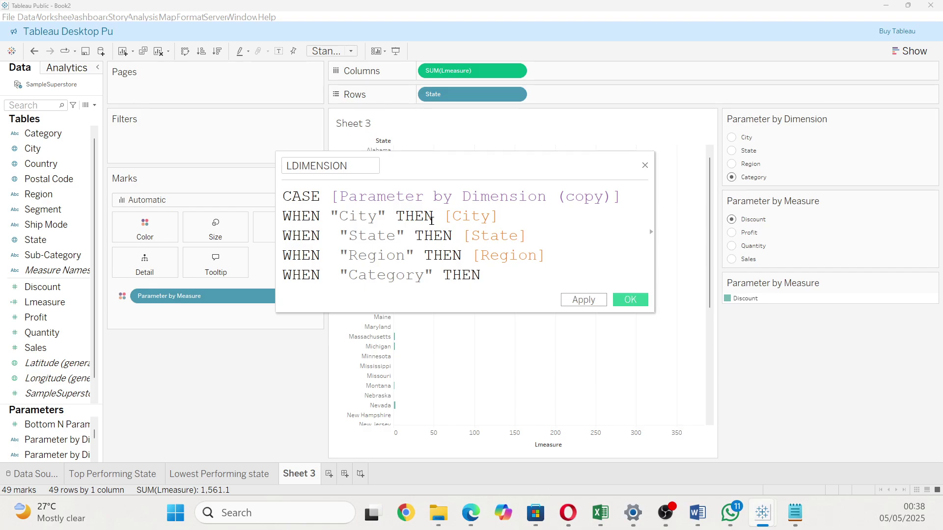
type("Ca")
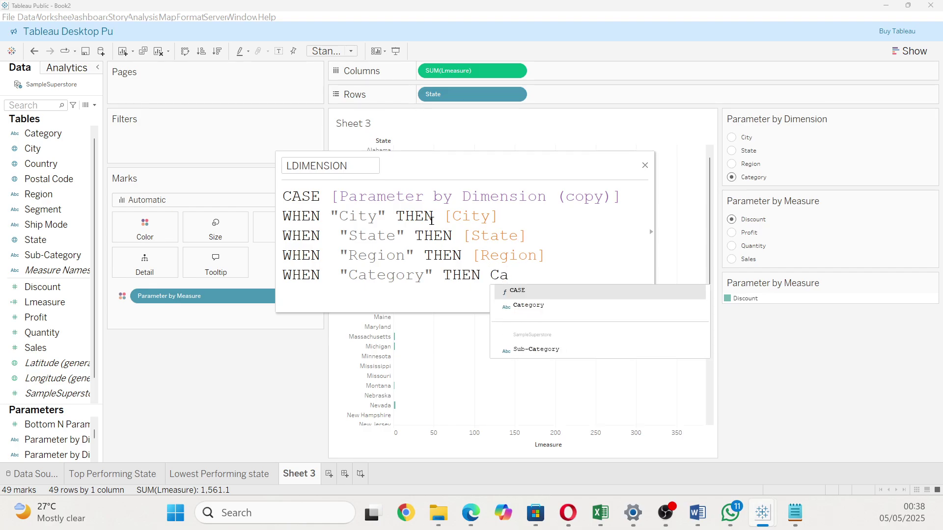
key("Down")
key("Return")
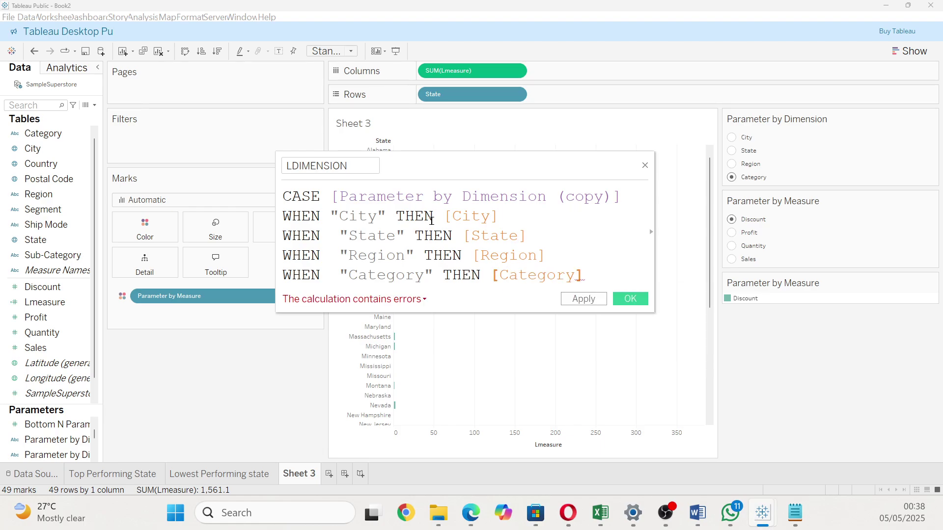
Close the LDIMENSION formula with END on its own line and save the calculated field.
key("Return")
type("en")
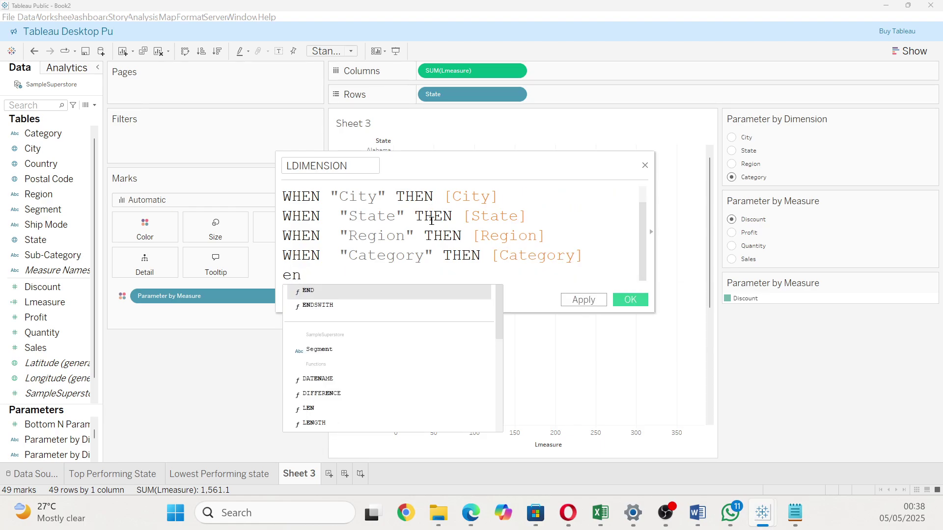
key("Escape")
type("d")
key("Return")
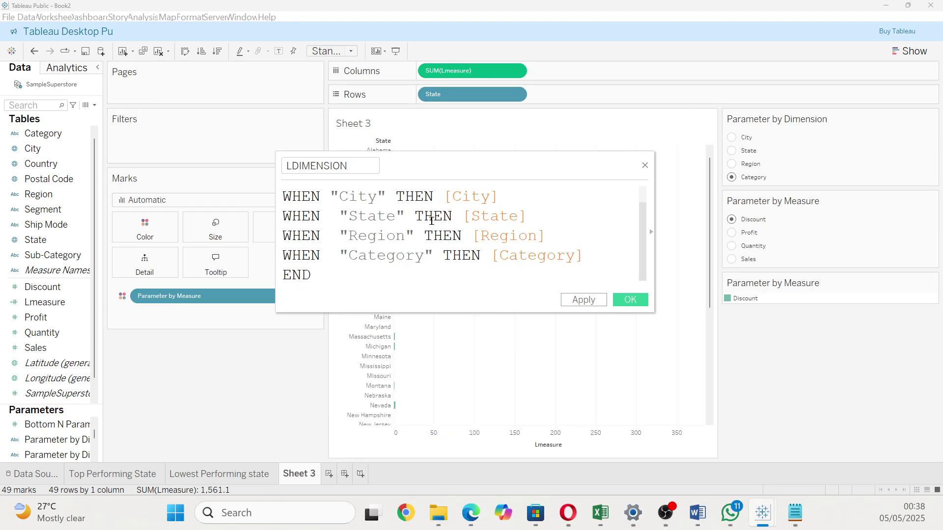
left_click(592, 300)
left_click(630, 299)
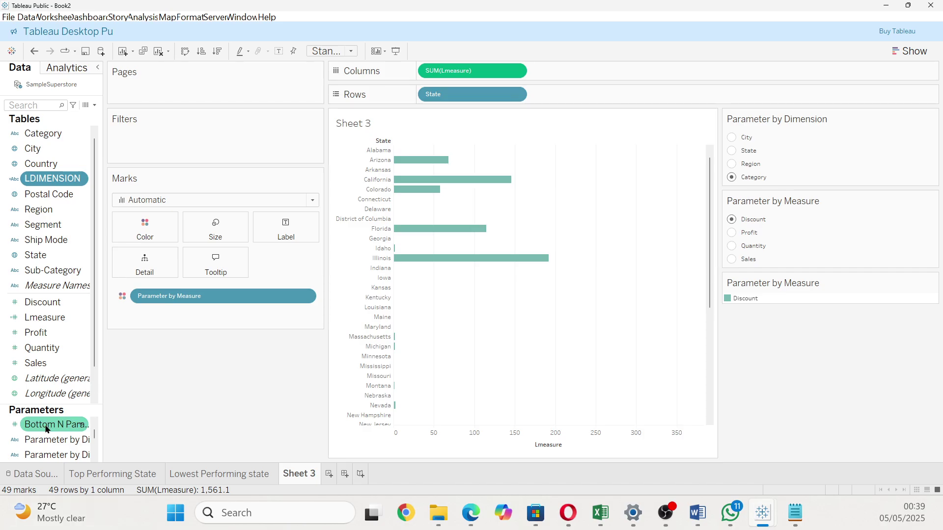
Replace State with LDIMENSION on Rows, and test the City dimension with the Profit, Quantity and Sales measures.
left_click_drag(52, 179, 459, 94)
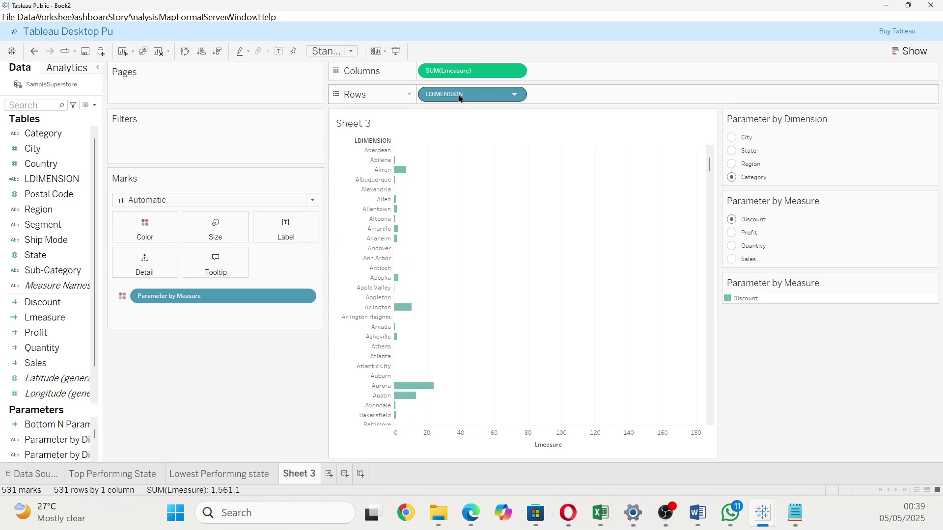
left_click(732, 137)
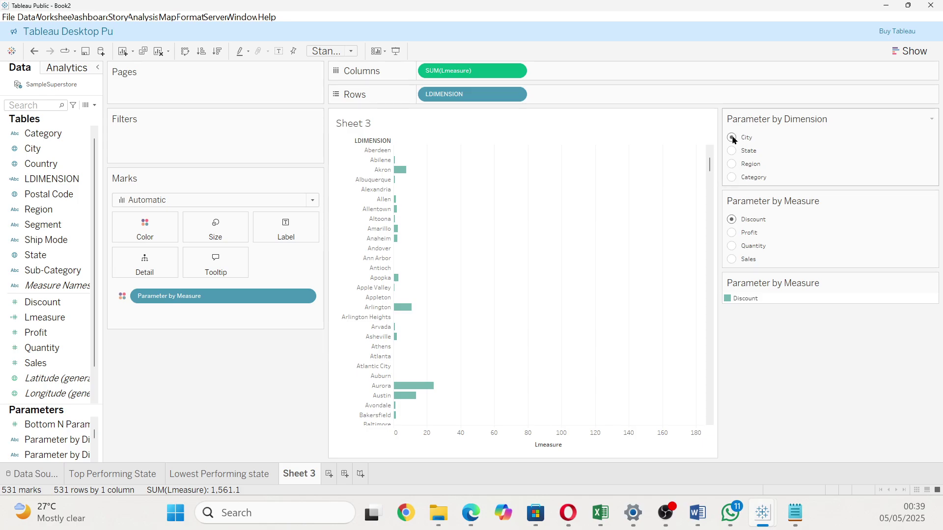
left_click(731, 233)
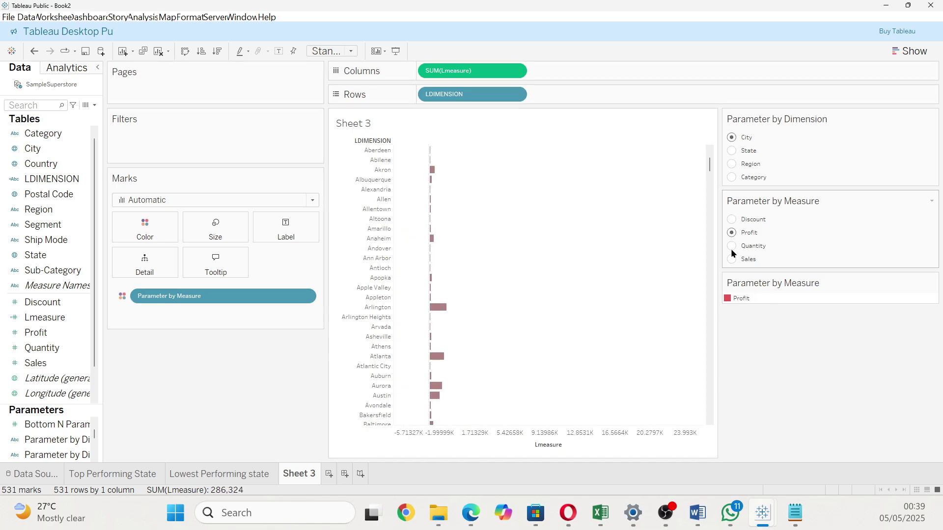
left_click(731, 247)
left_click(730, 260)
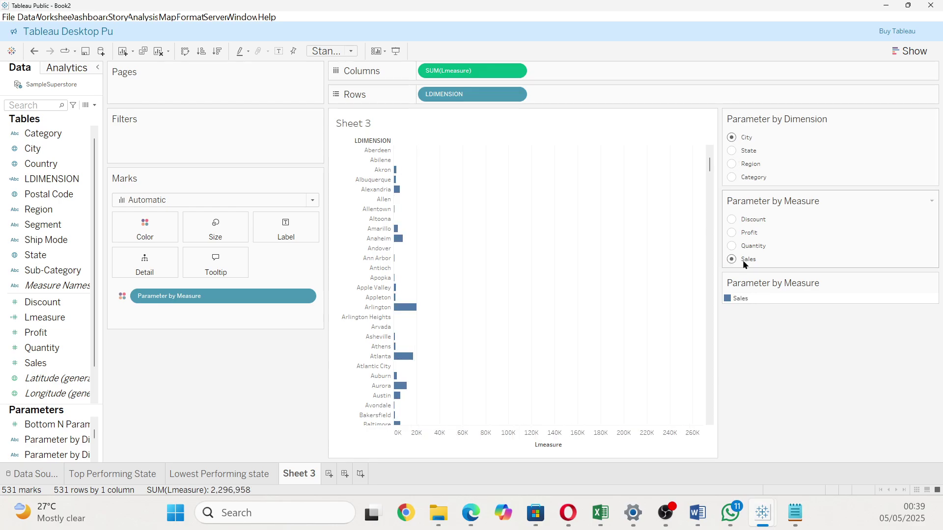
Set Parameter by Dimension to State and test it with the Quantity and Profit measures.
left_click(731, 149)
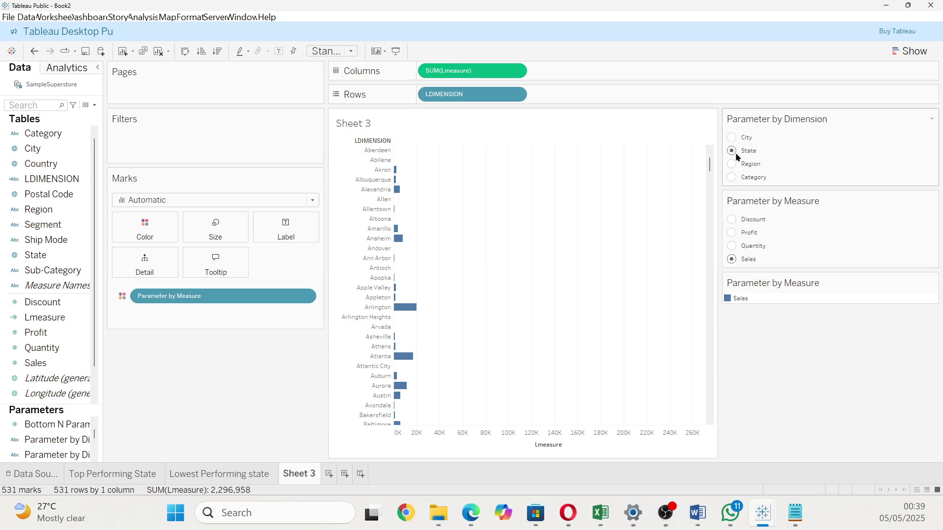
left_click(731, 246)
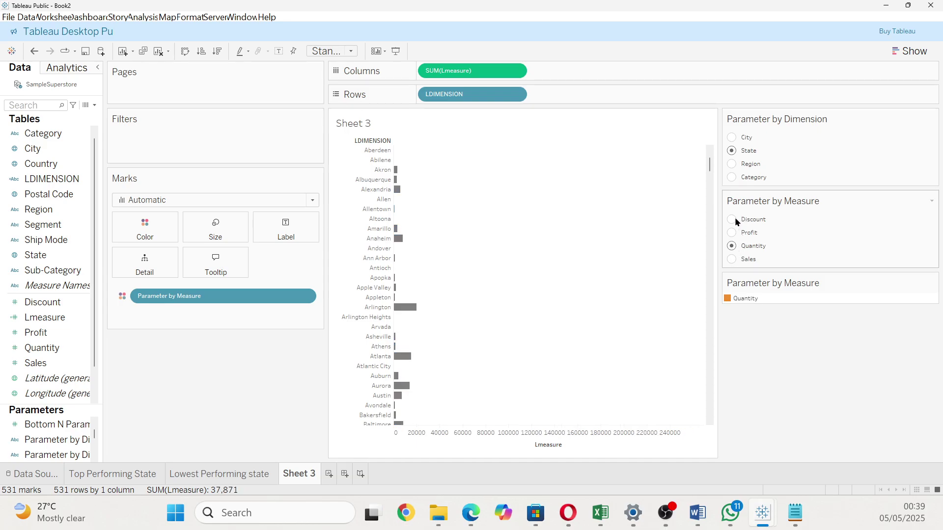
key("Up")
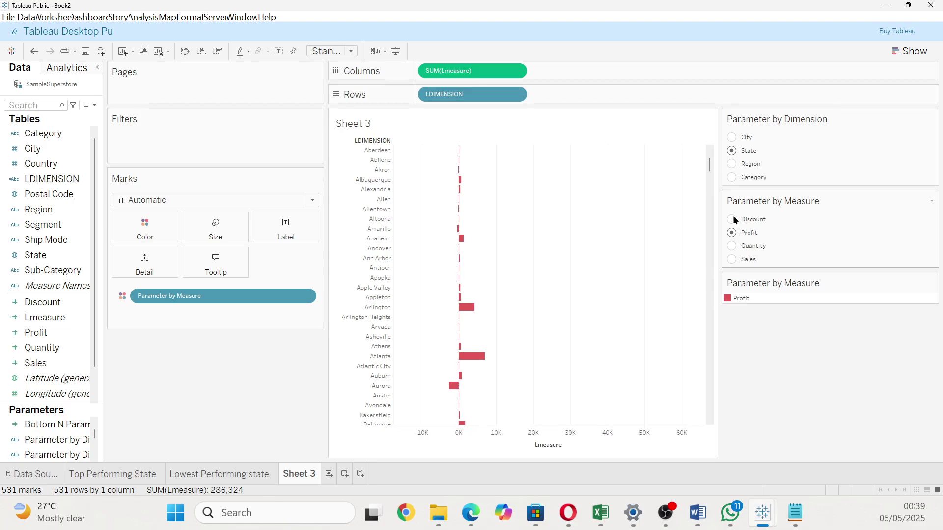
Set Parameter by Dimension to Region and switch Parameter by Measure to Quantity and finally Sales.
left_click(731, 164)
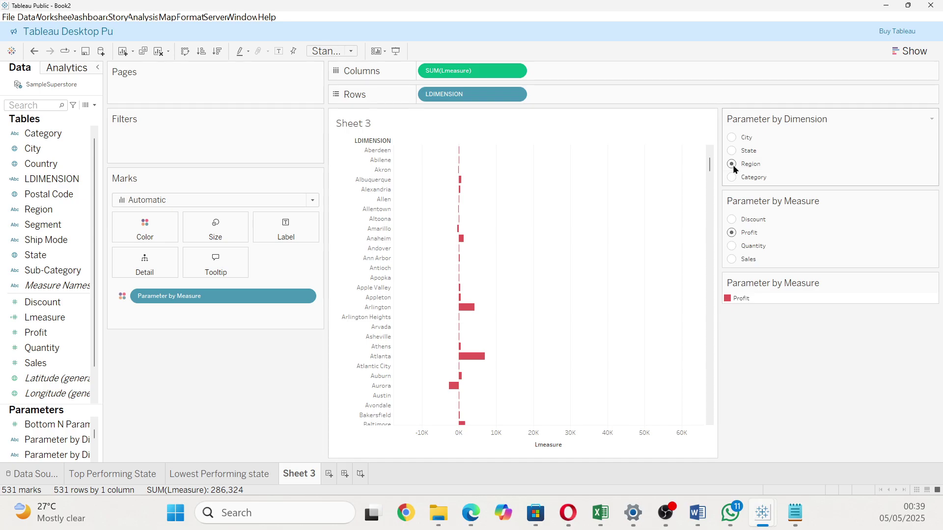
left_click(732, 245)
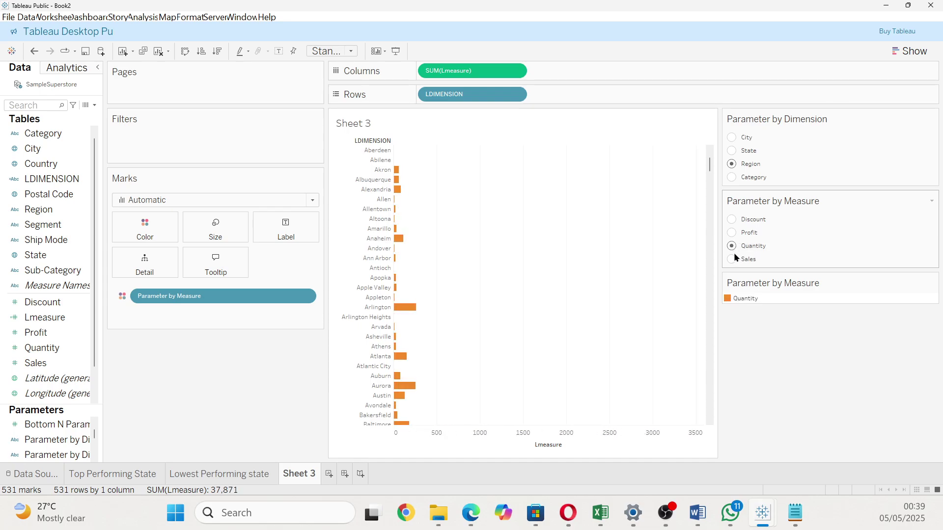
left_click(731, 258)
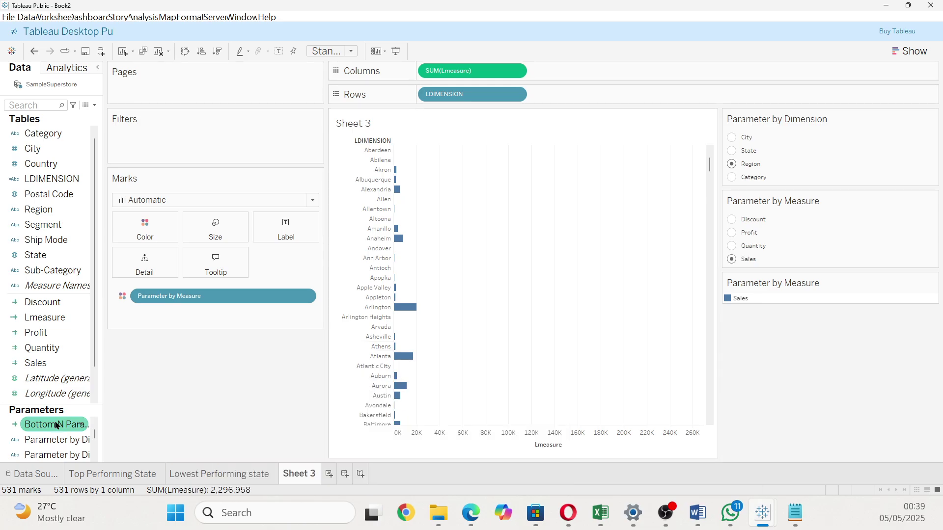
Reopen the LDIMENSION calculation, enlarge the editor and its text to review the CASE formula, and close it without changes.
right_click(57, 186)
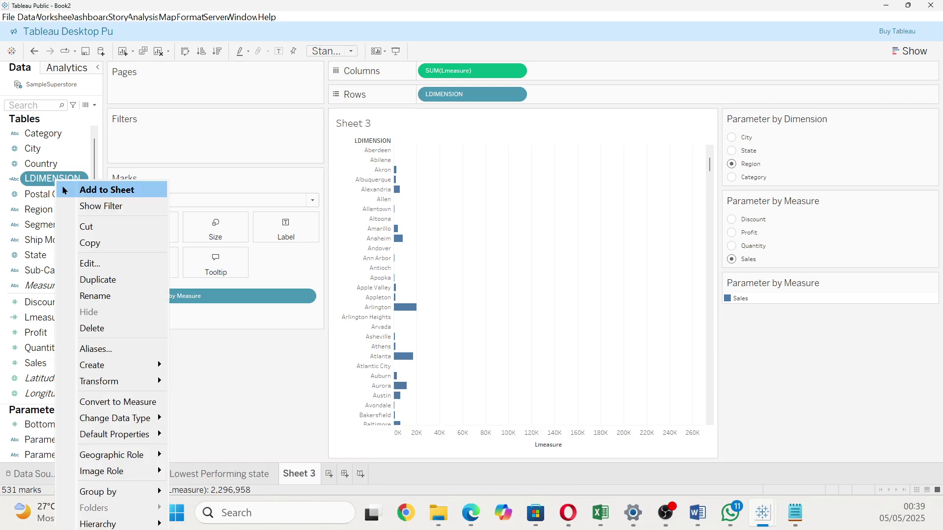
left_click(101, 265)
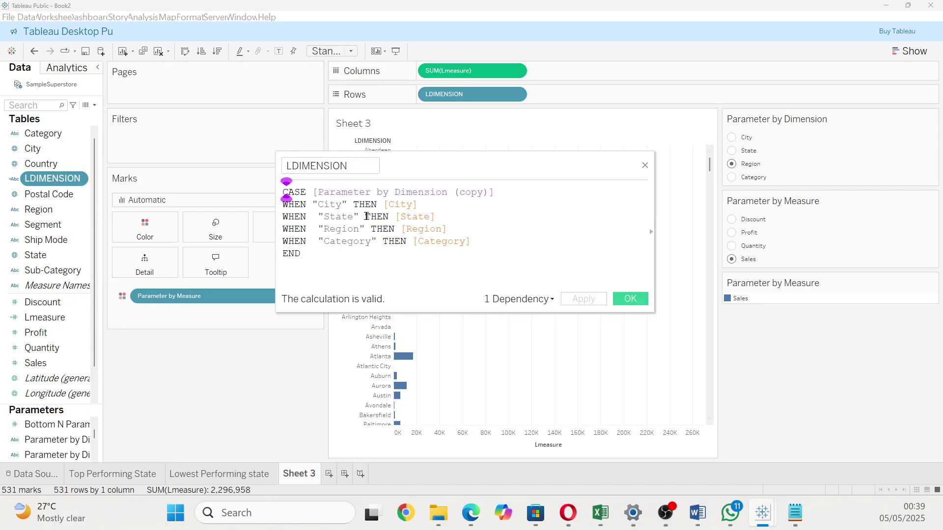
scroll(483, 248, "up", 3)
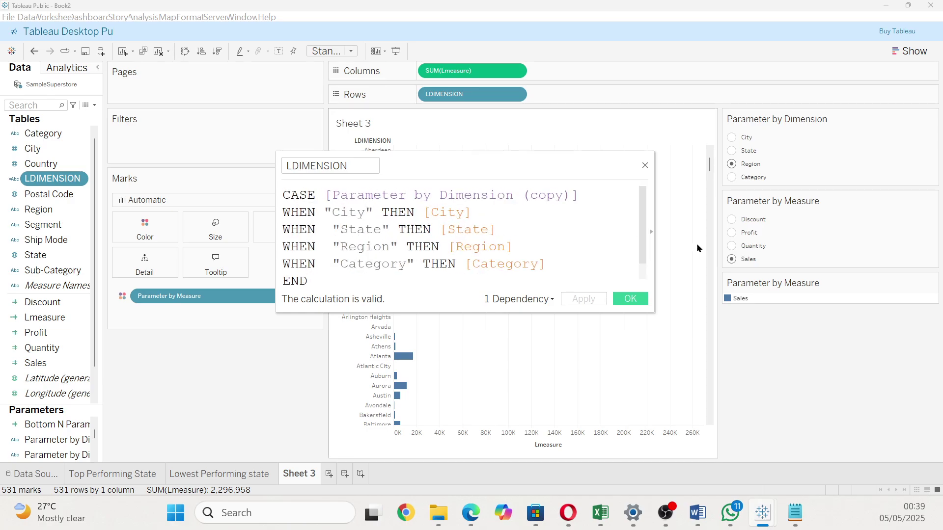
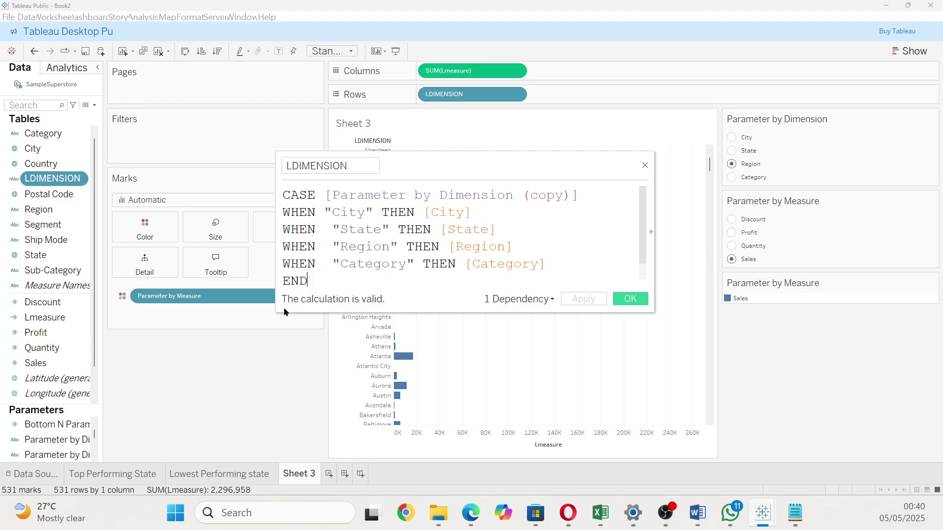
left_click_drag(275, 314, 198, 428)
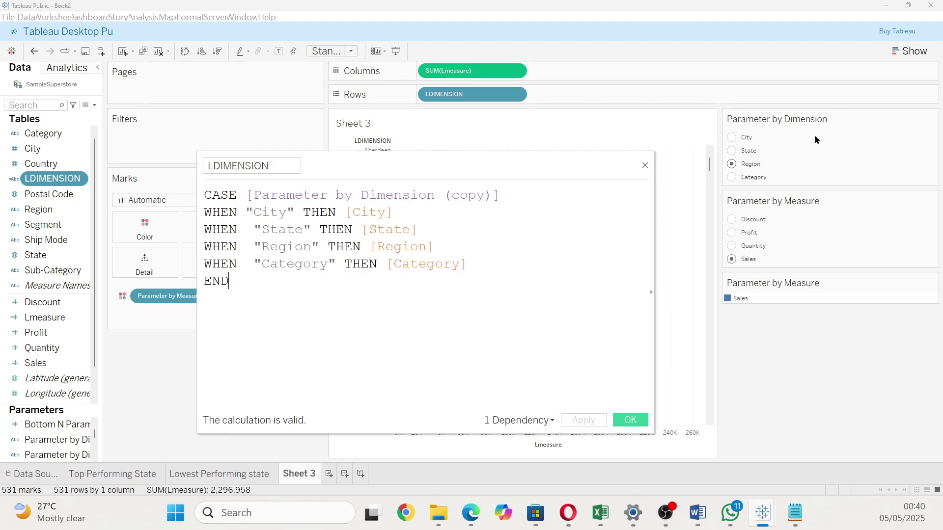
scroll(502, 283, "up", 2)
scroll(502, 284, "up", 2)
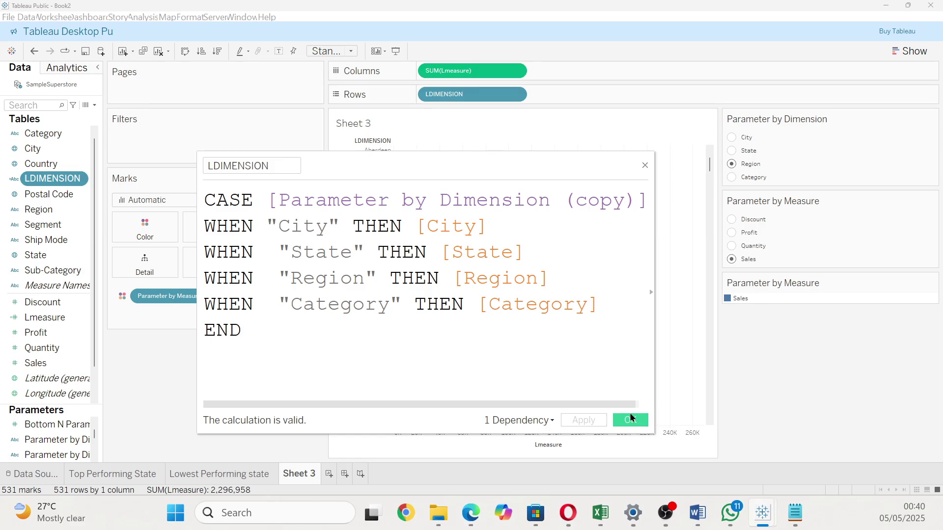
left_click(645, 165)
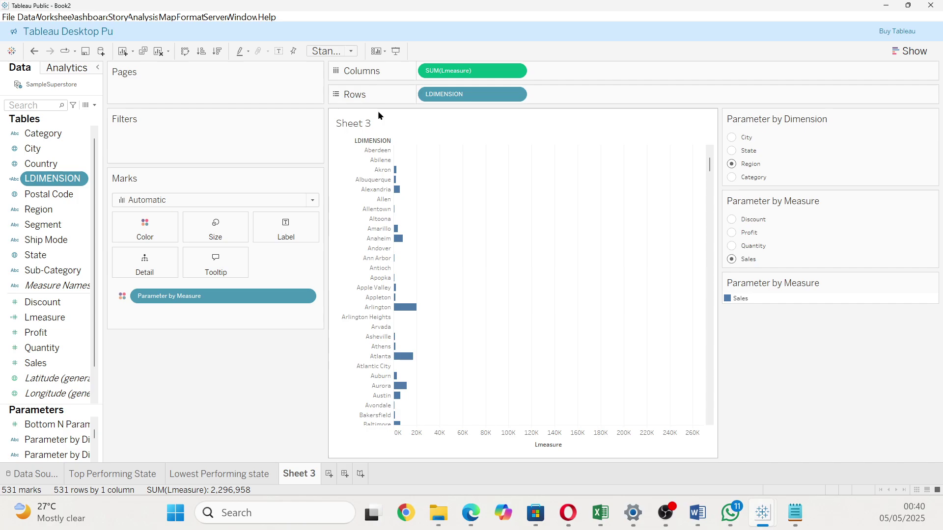
Open the Sheet 3 title for editing and delete its default <Sheet Name> text.
double_click(370, 125)
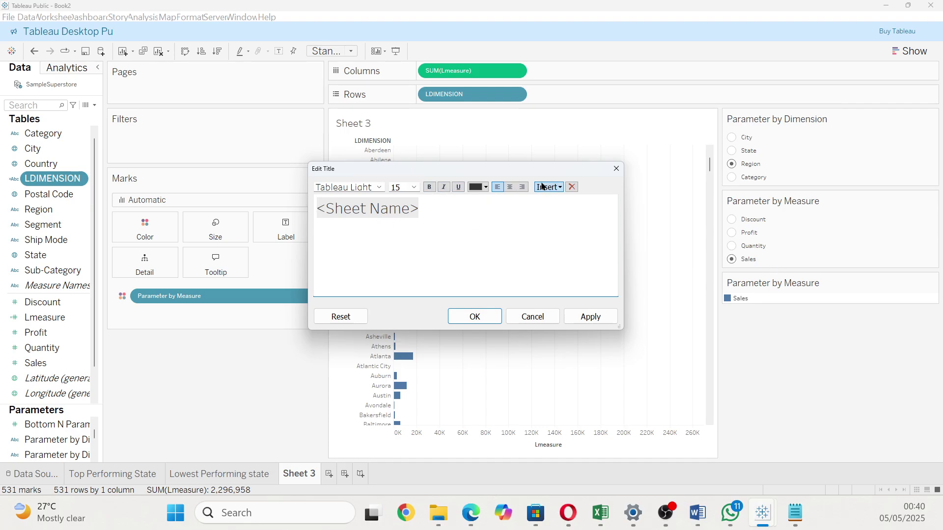
left_click(560, 187)
left_click(444, 210)
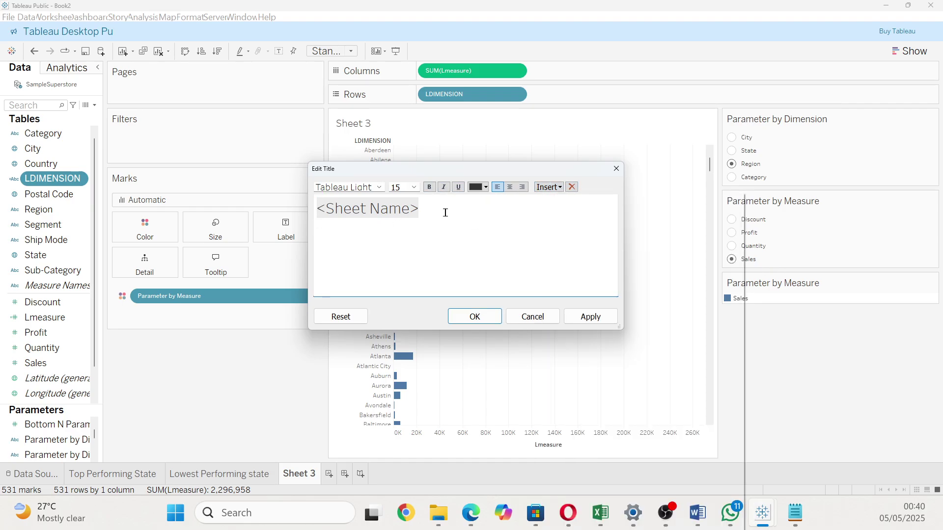
key("BackSpace")
key("BackSpace")
key("BackSpace")
key("BackSpace")
key("BackSpace")
key("BackSpace")
key("BackSpace")
key("BackSpace")
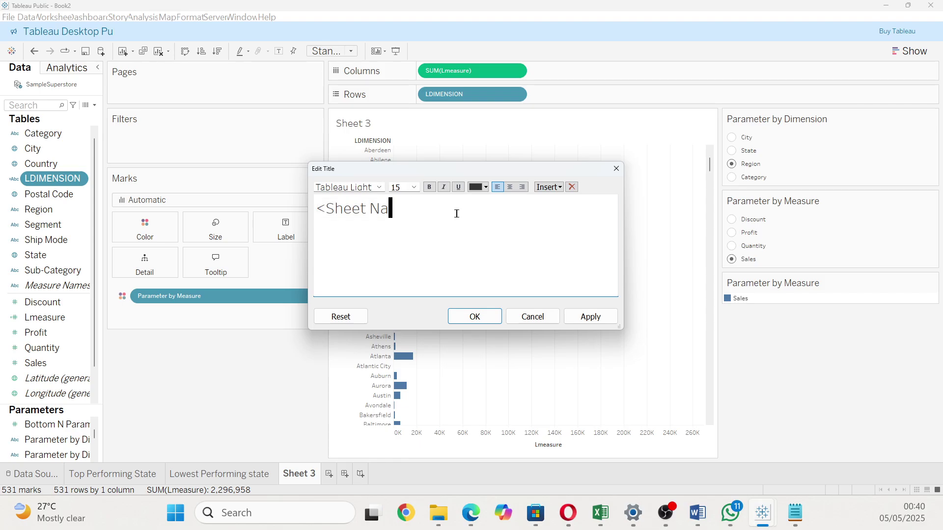
key("BackSpace")
key("BackSpace")
key("BackSpace")
Insert the Parameters.Parameter by Dimension field into the title, followed by the word "By".
left_click(558, 191)
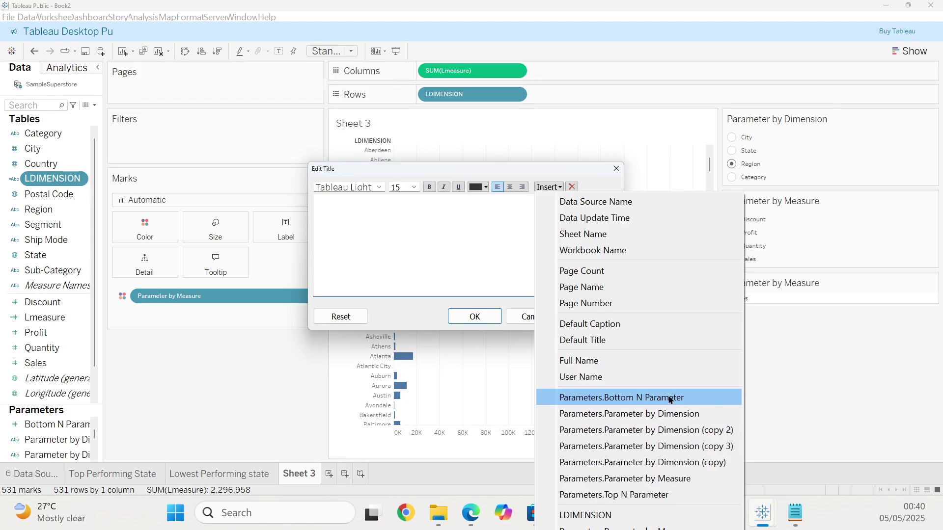
left_click(640, 417)
type("B")
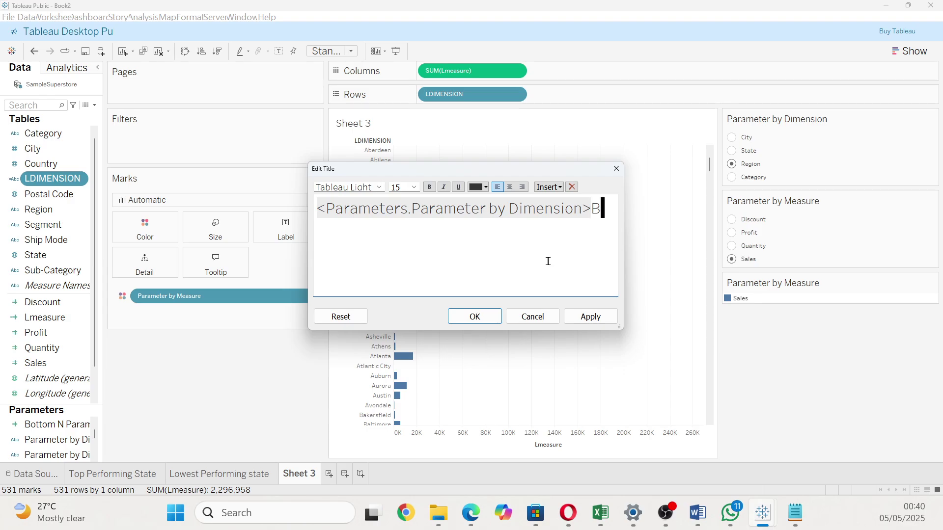
type("y")
Insert the Parameters.Parameter by Measure field on a second title line, and apply the title.
left_click(590, 224)
left_click(615, 219)
key("Return")
left_click(556, 186)
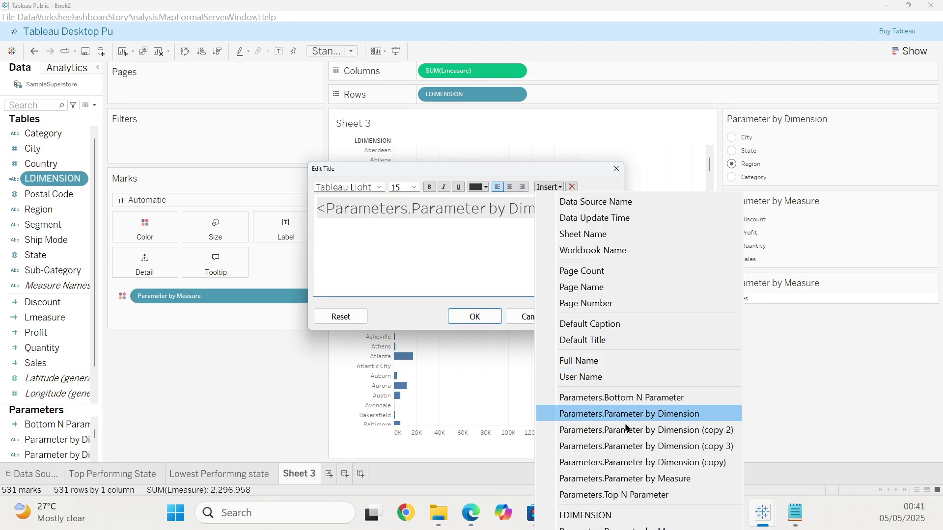
left_click(639, 477)
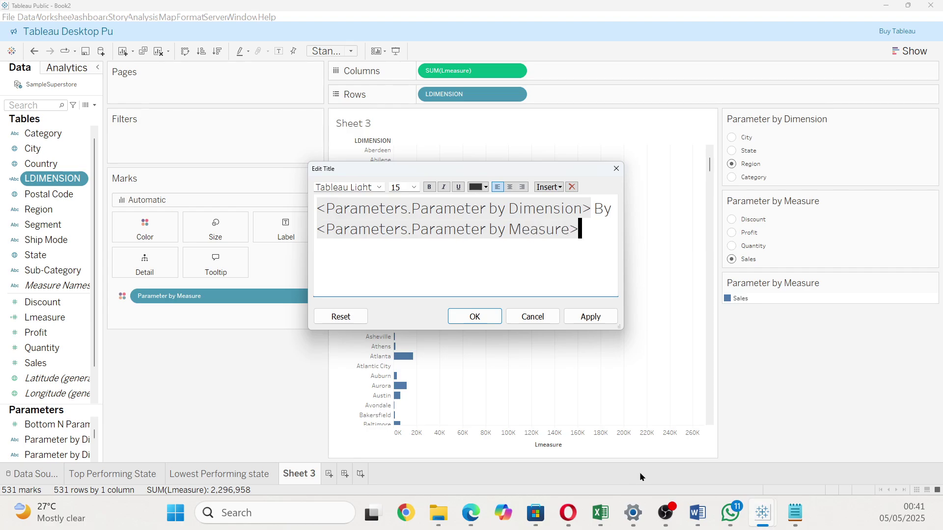
left_click(587, 318)
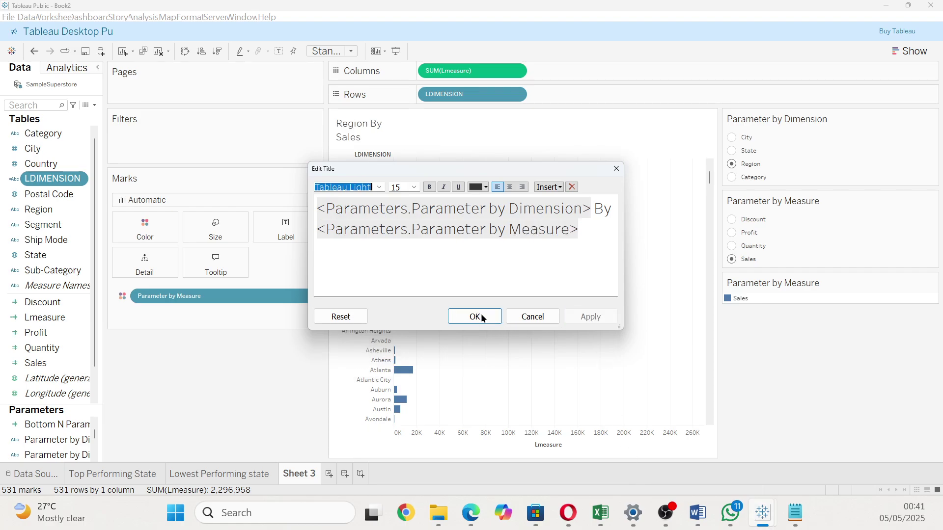
left_click(481, 317)
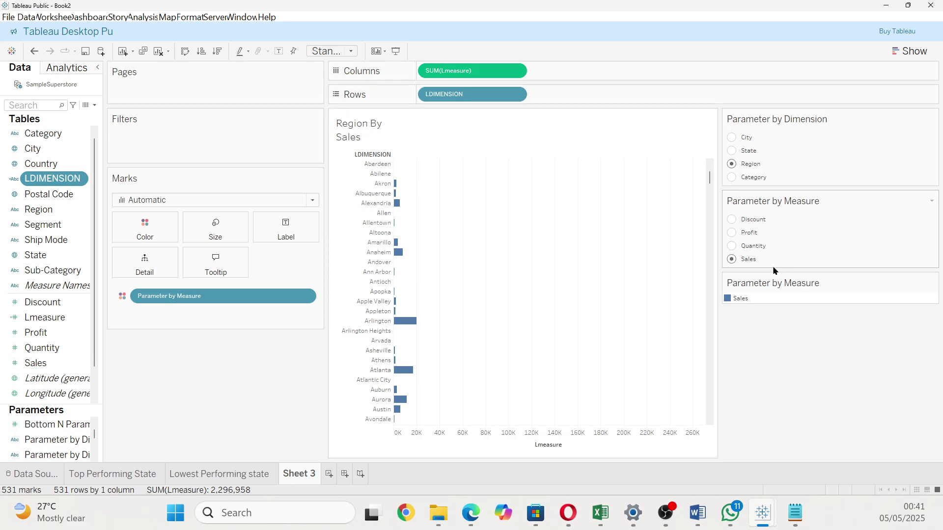
Test the Parameter by Measure control on Sheet 3 with Quantity and Profit, and leave it set to Discount.
left_click(732, 245)
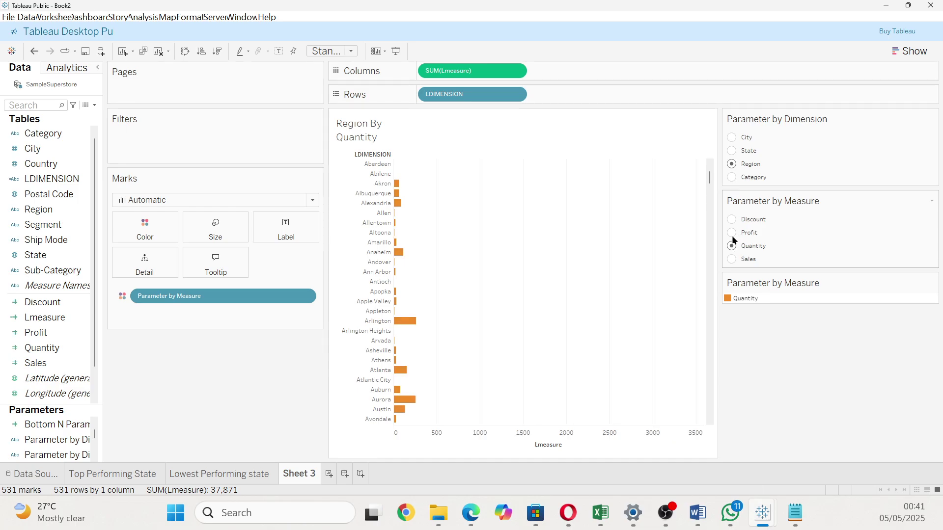
left_click(732, 233)
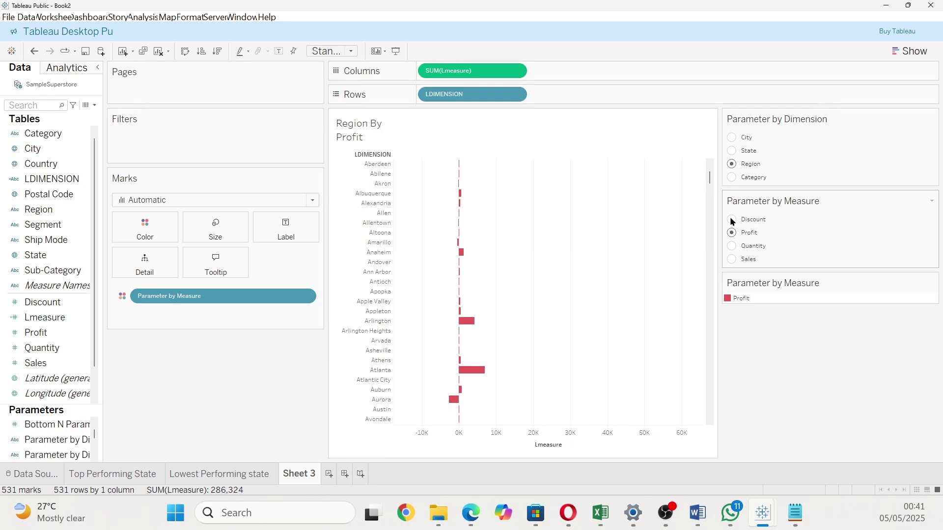
left_click(731, 220)
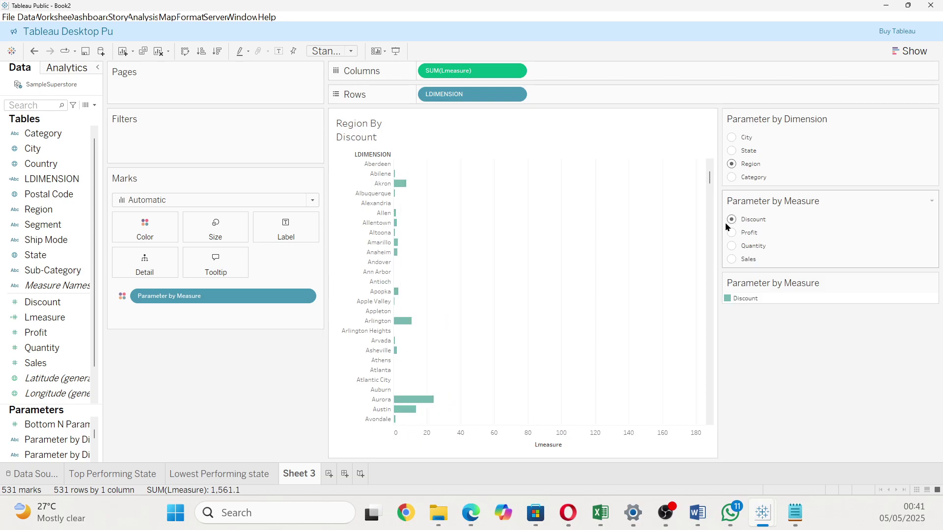
Review the Lowest Performing state and Top Performing State sheets, and return to Sheet 3.
left_click(231, 469)
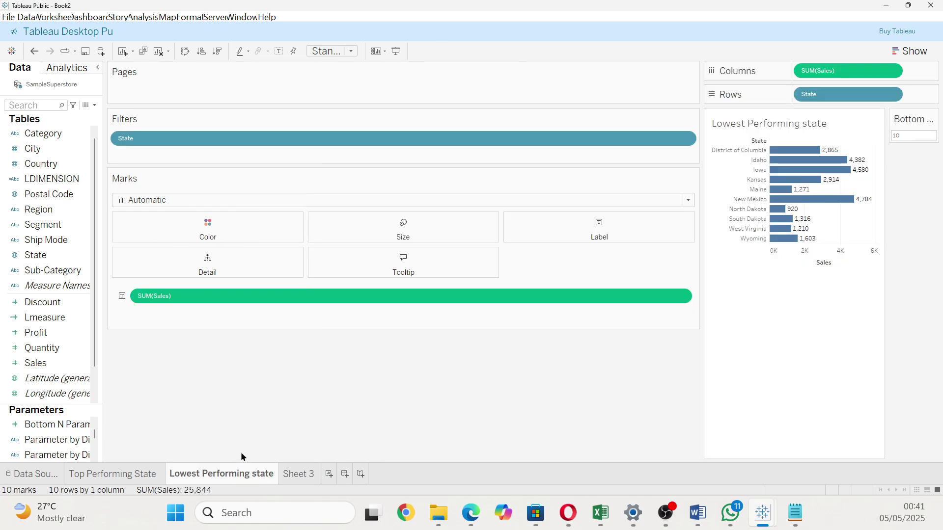
left_click(96, 472)
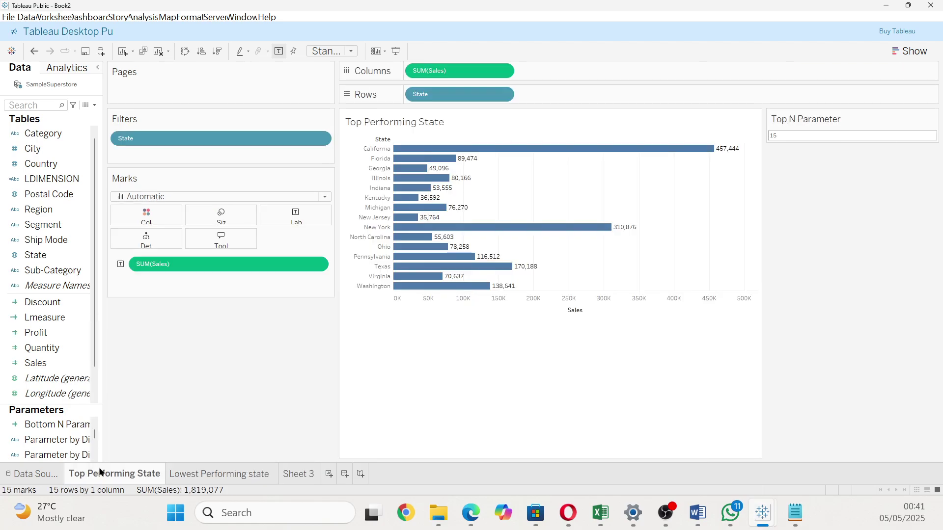
left_click(205, 472)
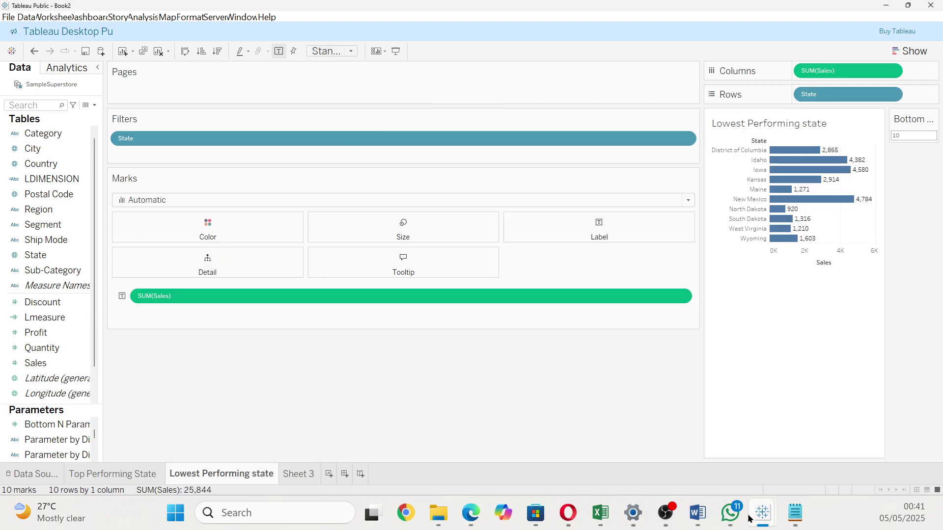
left_click(300, 473)
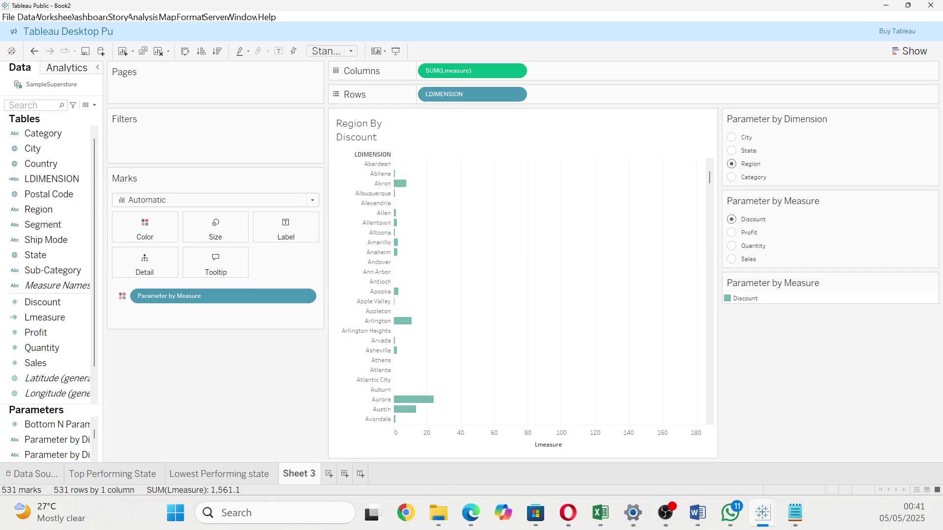
key("alt+Tab")
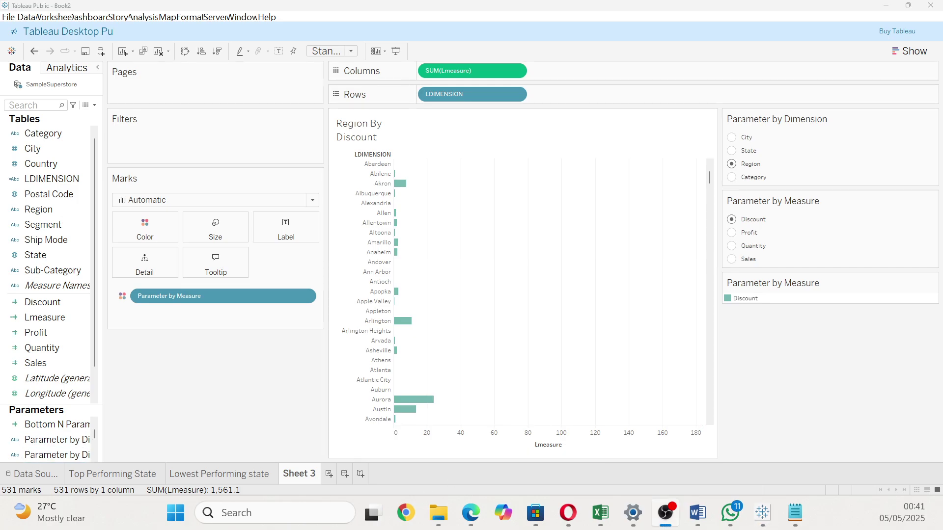